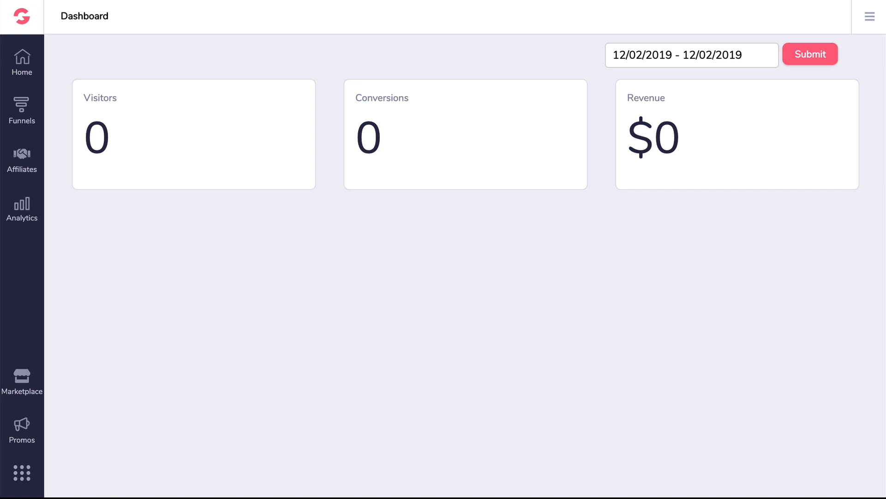
Step: Look through the switchable Groove apps and the options in the Marketplace and Promos sections
{"action": "left_click", "coordinate": [21, 479]}
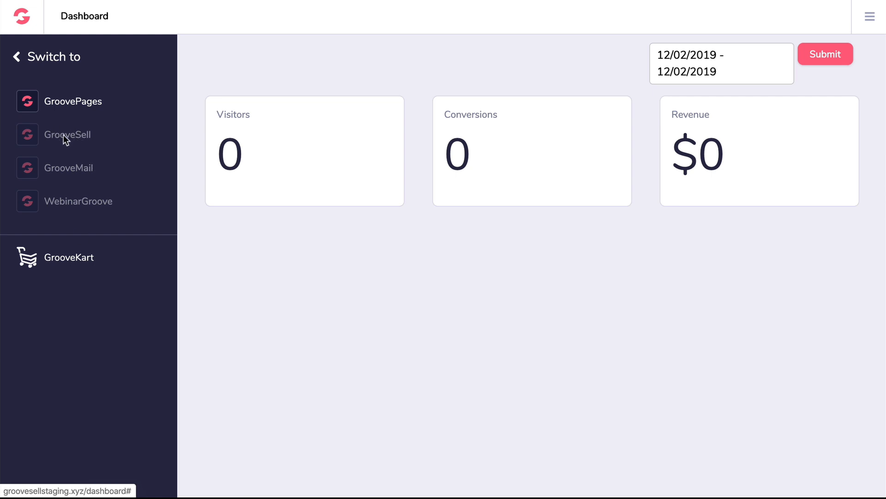
{"action": "left_click", "coordinate": [17, 56]}
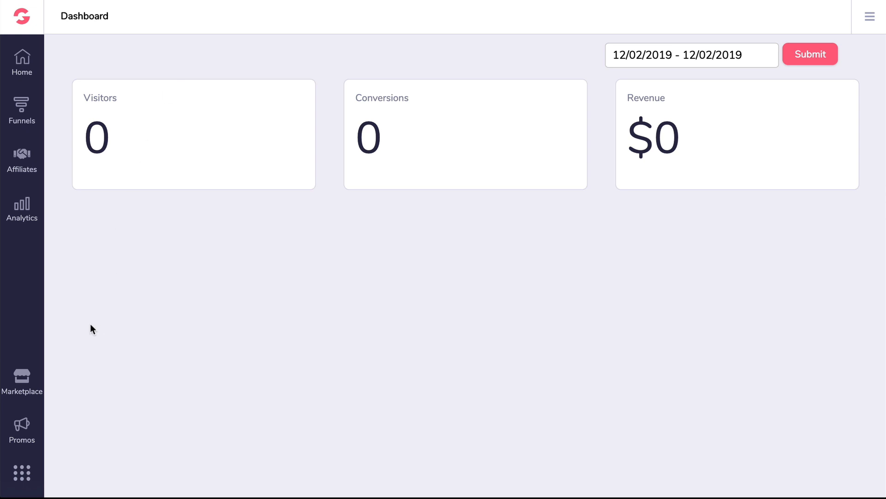
{"action": "left_click", "coordinate": [26, 391]}
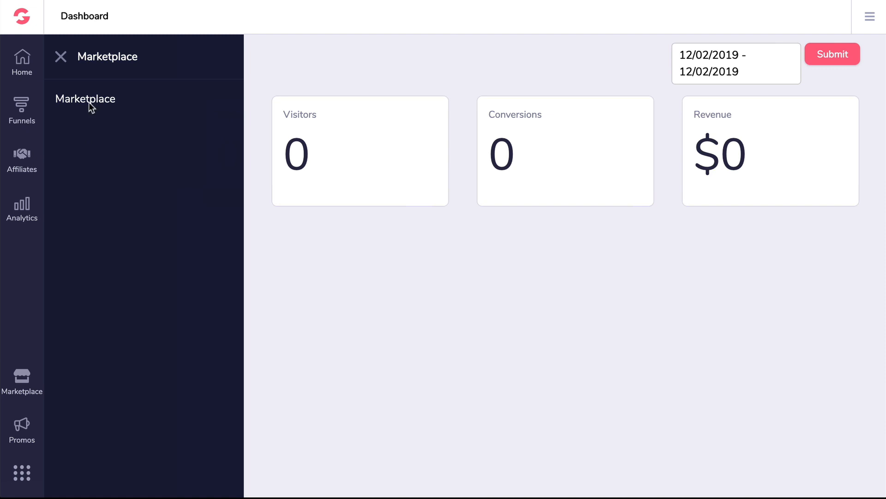
{"action": "left_click", "coordinate": [22, 427]}
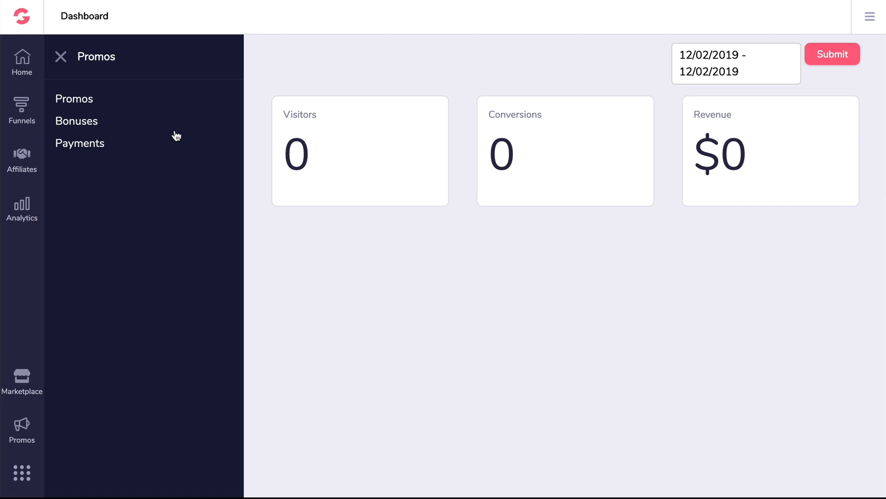
{"action": "left_click", "coordinate": [60, 57]}
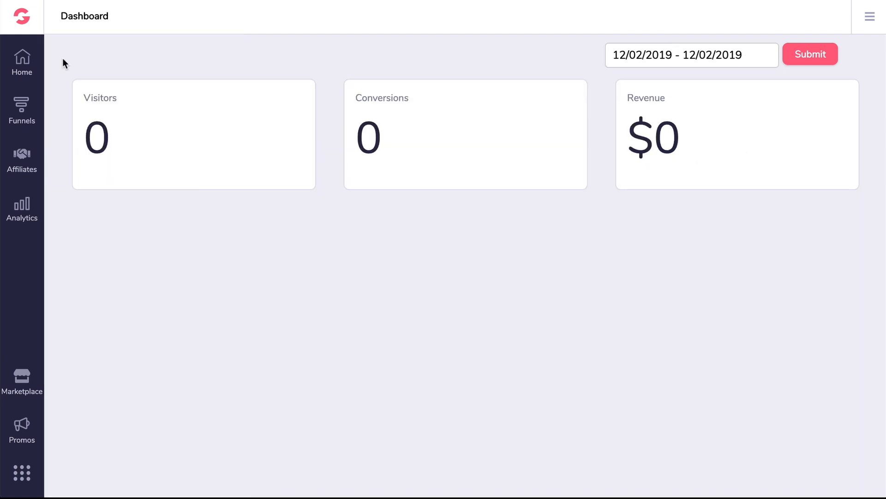
Step: Look through the options under Home, Funnels, Affiliates and Analytics, including the list of signed-up affiliates
{"action": "left_click", "coordinate": [20, 67]}
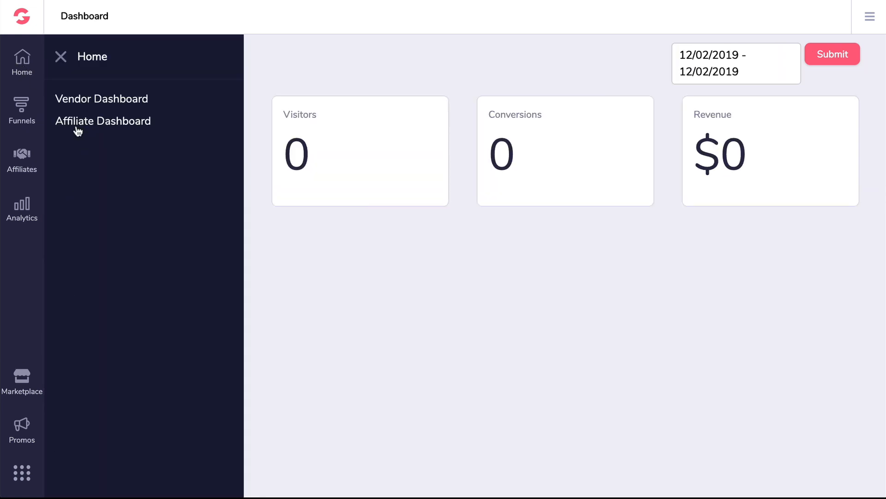
{"action": "left_click", "coordinate": [63, 59]}
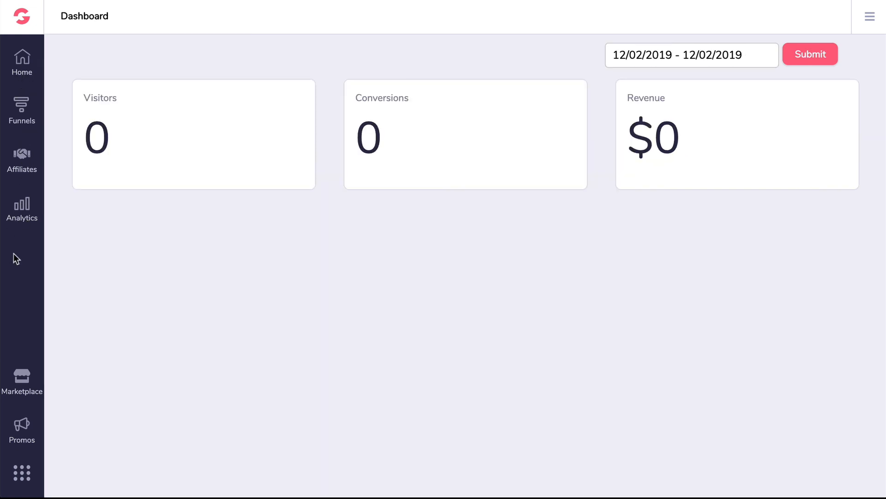
{"action": "left_click", "coordinate": [24, 111]}
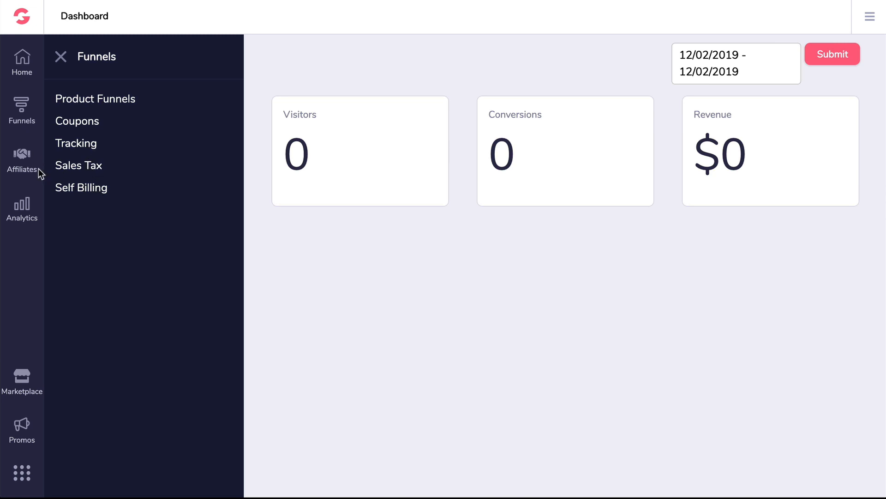
{"action": "left_click", "coordinate": [23, 166]}
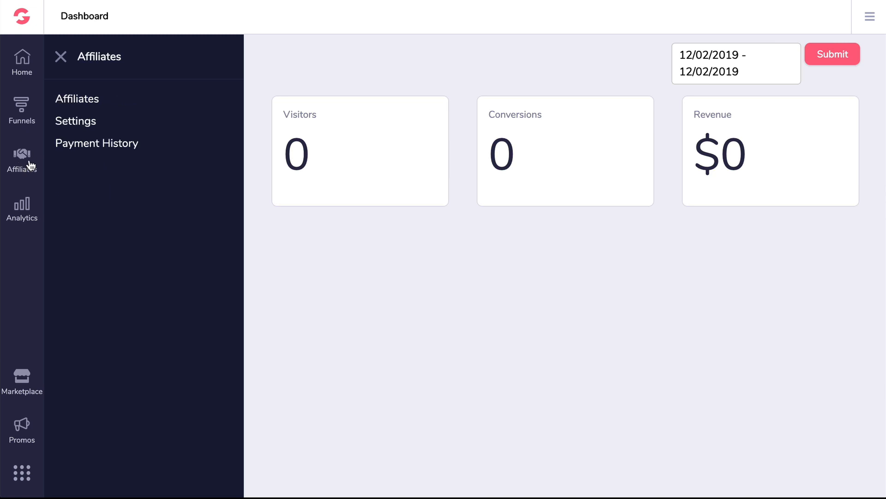
{"action": "left_click", "coordinate": [78, 99]}
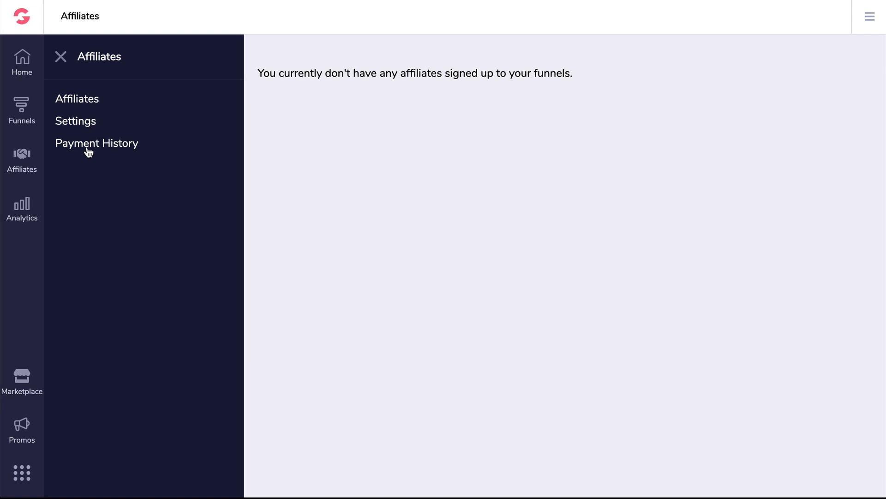
{"action": "left_click", "coordinate": [21, 214]}
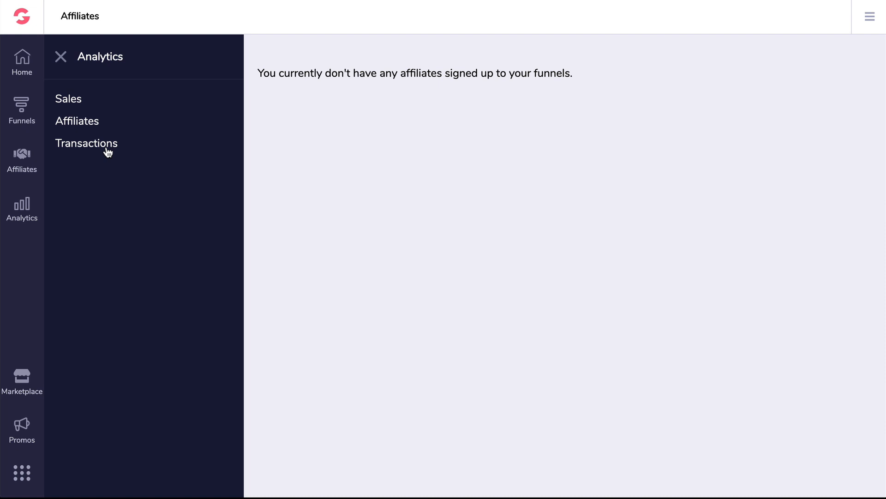
{"action": "left_click", "coordinate": [61, 57]}
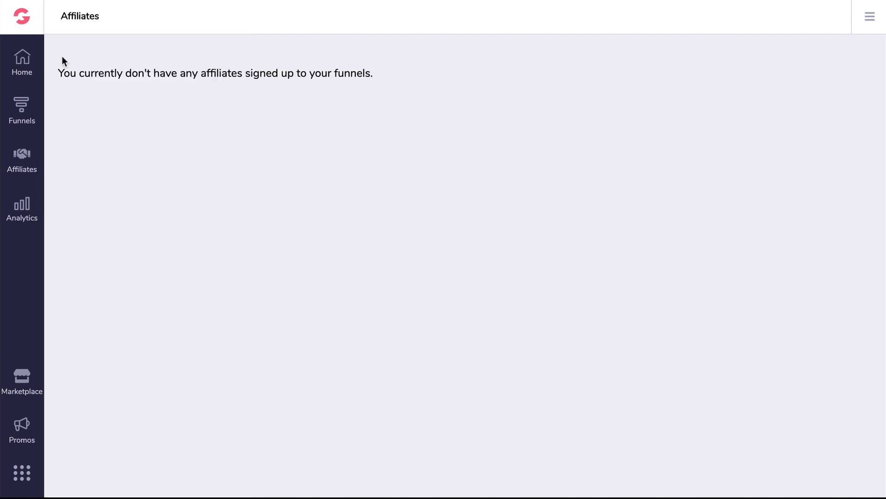
Step: Open the list of product funnels at full width
{"action": "left_click", "coordinate": [23, 112]}
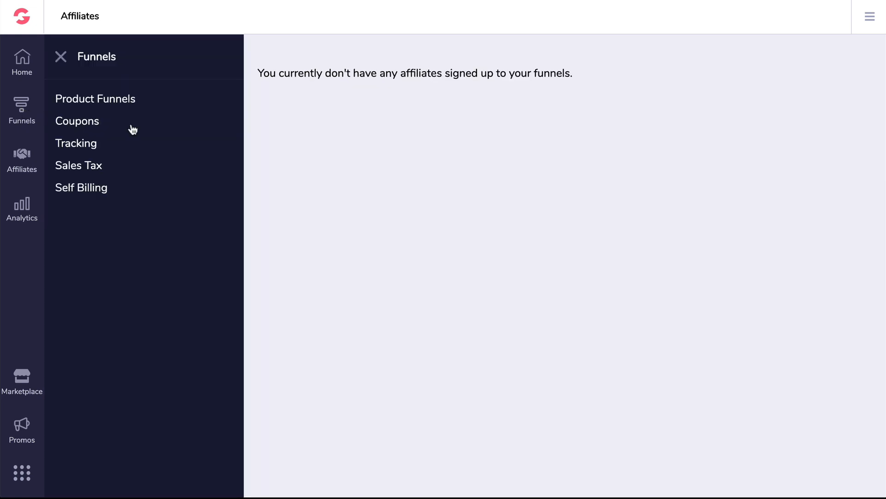
{"action": "left_click", "coordinate": [101, 104]}
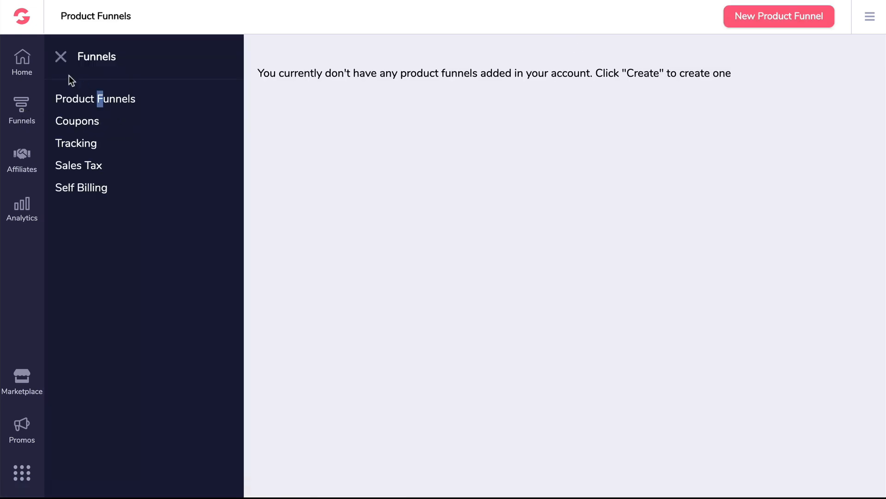
{"action": "left_click", "coordinate": [61, 56]}
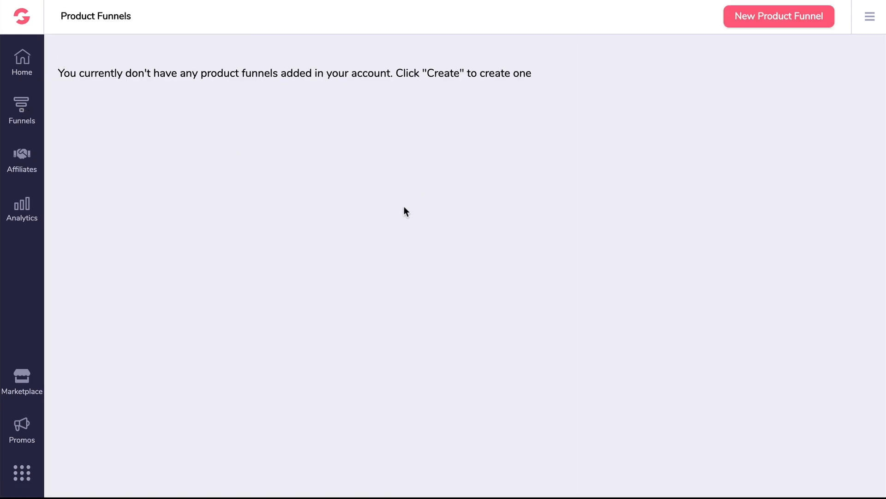
Step: Create a product funnel with internal name "The Main GrooveKart Site", name "GrooveKart" and description "The No. 1 eCommerce Platform"
{"action": "left_click", "coordinate": [796, 26]}
{"action": "left_click", "coordinate": [344, 202]}
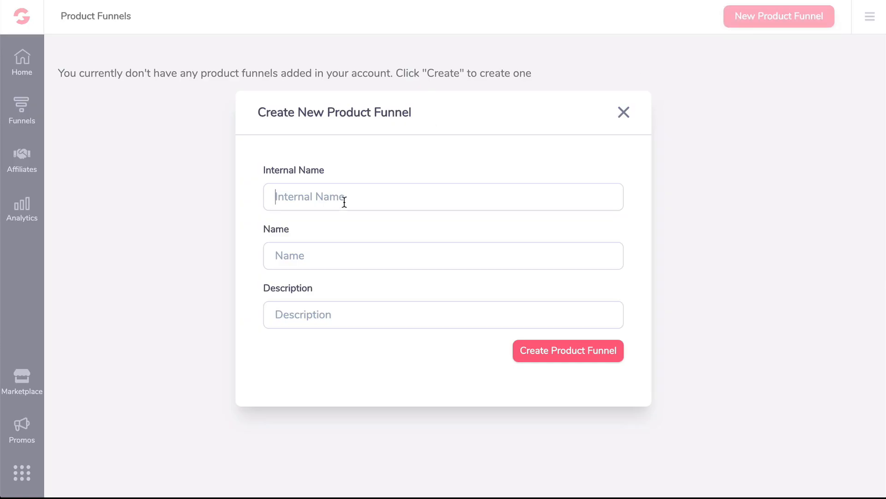
{"action": "type", "text": "The Main GrooveKart "}
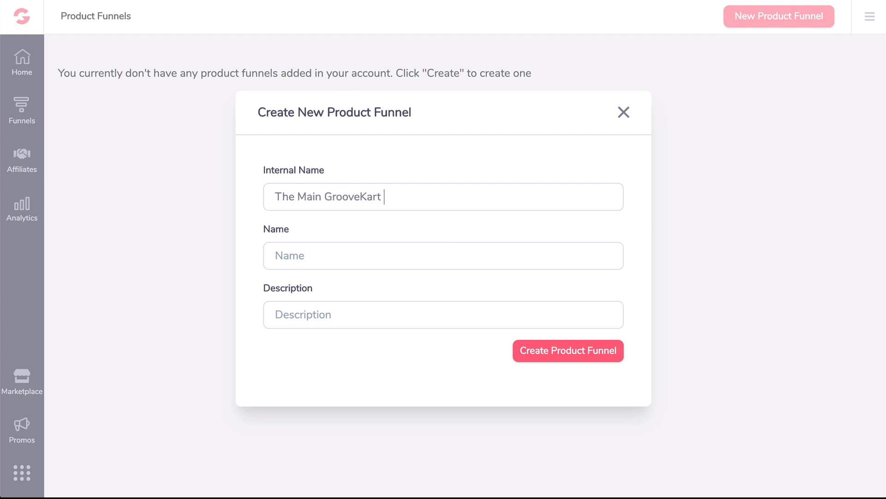
{"action": "type", "text": "Site"}
{"action": "key", "text": "Tab"}
{"action": "type", "text": "GrooveKart"}
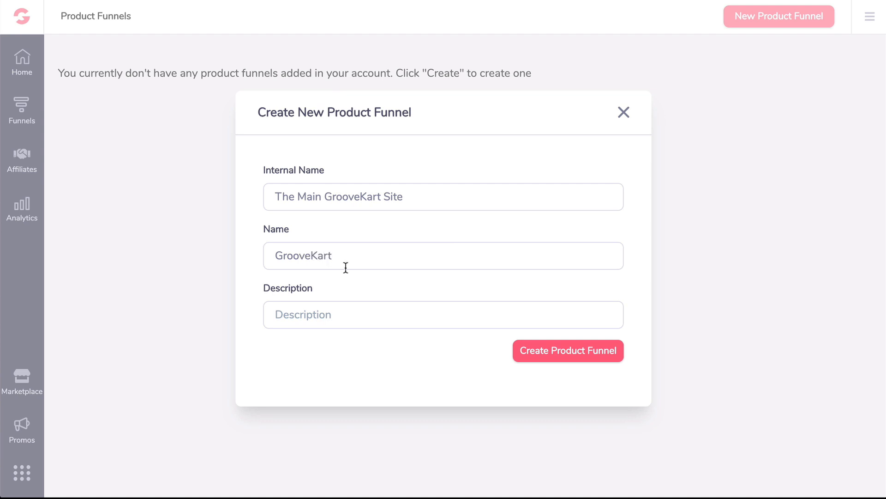
{"action": "left_click", "coordinate": [334, 316]}
{"action": "left_click", "coordinate": [297, 313]}
{"action": "type", "text": "The No. 1 eCommerce Platform"}
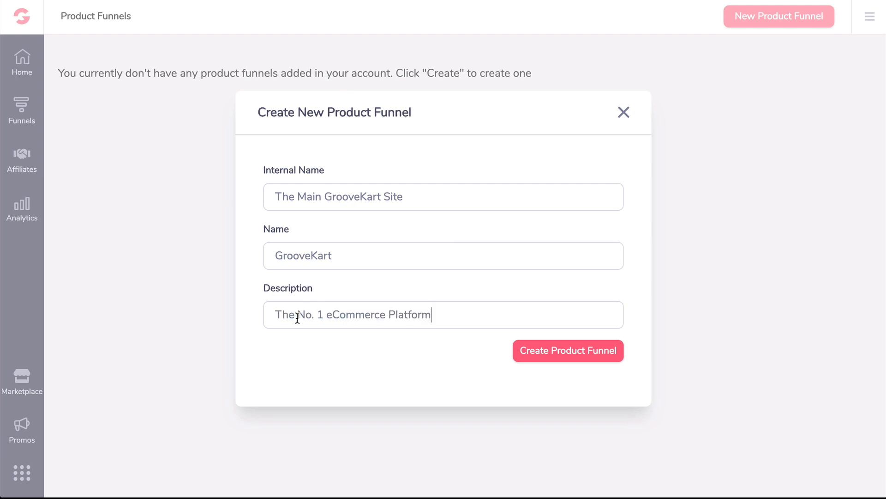
{"action": "left_click", "coordinate": [541, 351]}
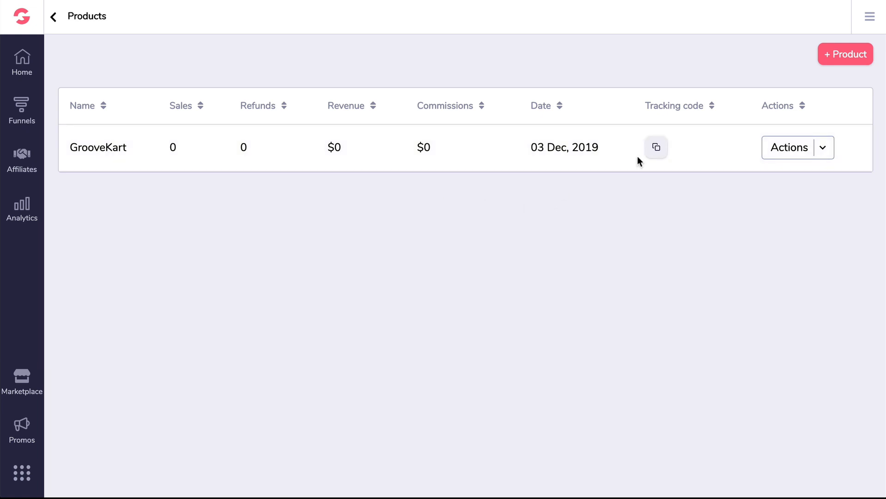
Step: Start a new product named "GrooveKart" with the description "GrooveKart — The No. 1 eCommerce Platform"
{"action": "left_click", "coordinate": [845, 55]}
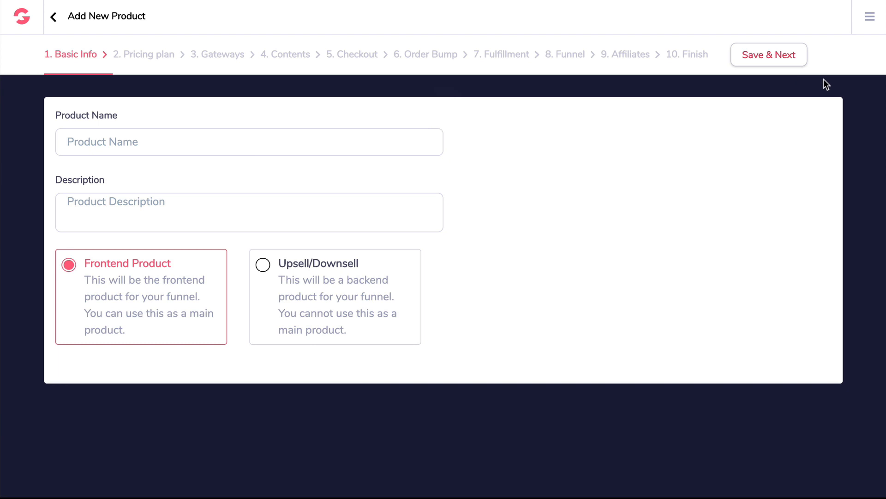
{"action": "left_click", "coordinate": [112, 145]}
{"action": "type", "text": "GrooveKart"}
{"action": "key", "text": "ctrl+a"}
{"action": "key", "text": "ctrl+c"}
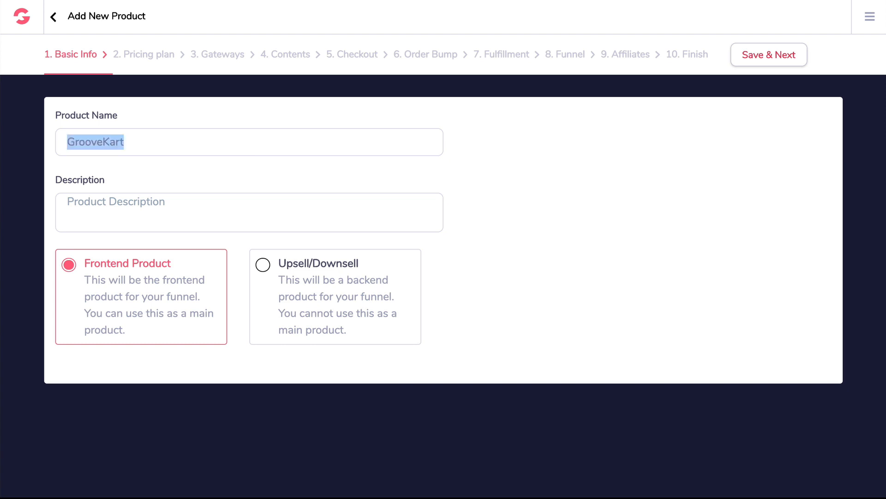
{"action": "left_click", "coordinate": [120, 208]}
{"action": "key", "text": "ctrl+v"}
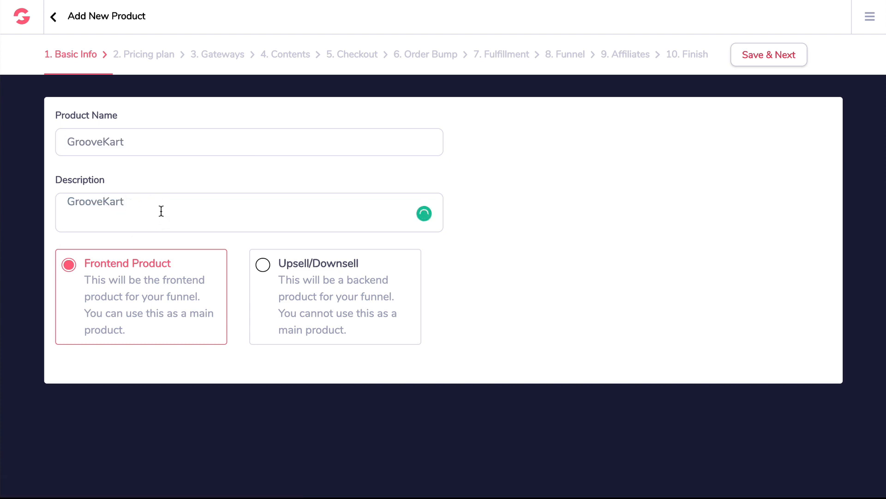
{"action": "type", "text": "— The No. 1 eCommerce Platform"}
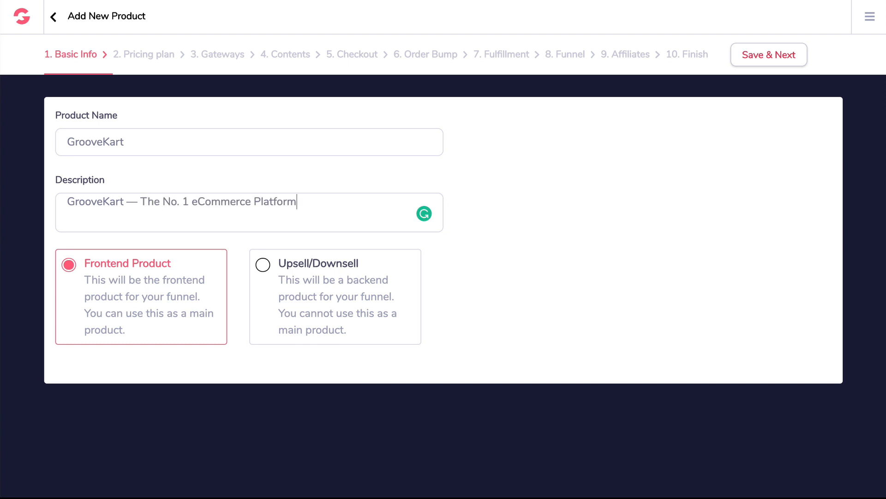
Step: Set the product type to Frontend Product and save the basic info to continue to the pricing plan
{"action": "left_click", "coordinate": [263, 268]}
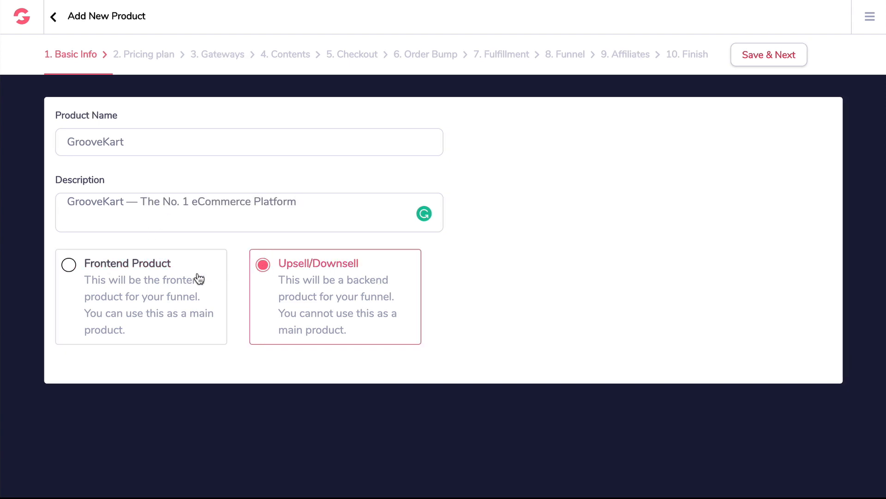
{"action": "left_click", "coordinate": [73, 269]}
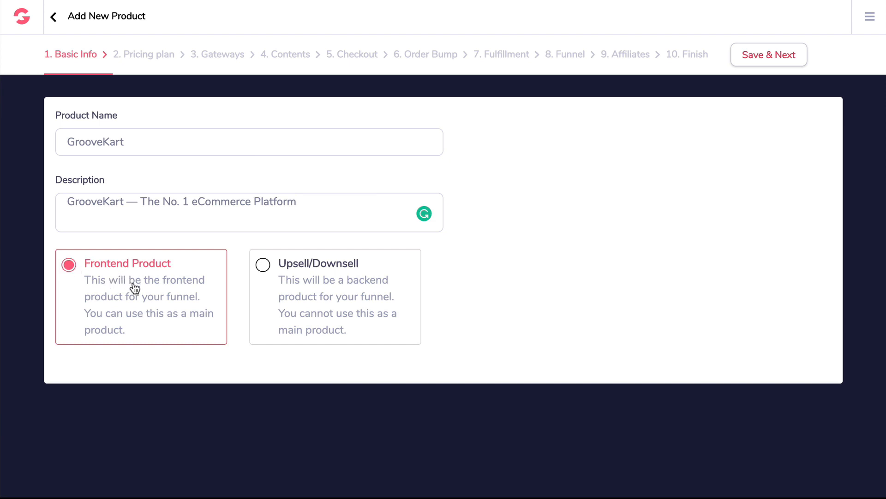
{"action": "left_click", "coordinate": [749, 57]}
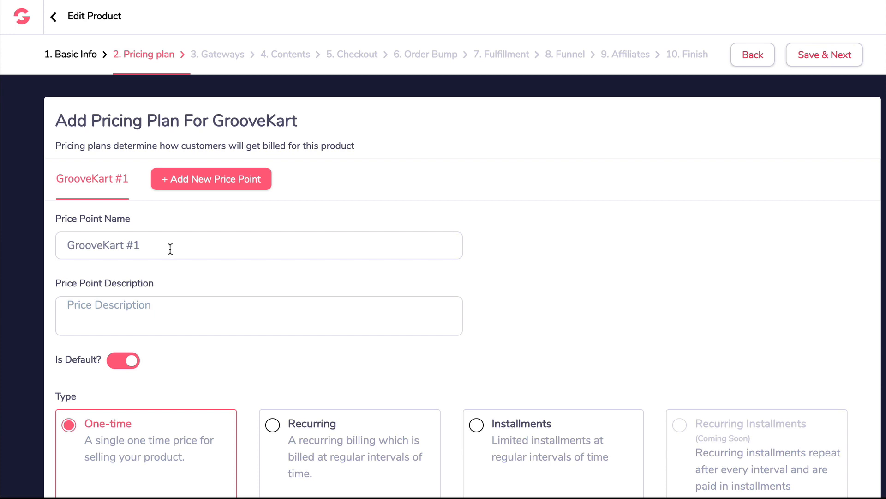
Step: Set both the name and the description of the first price point to "Trial"
{"action": "left_click_drag", "start_coordinate": [154, 245], "coordinate": [36, 248]}
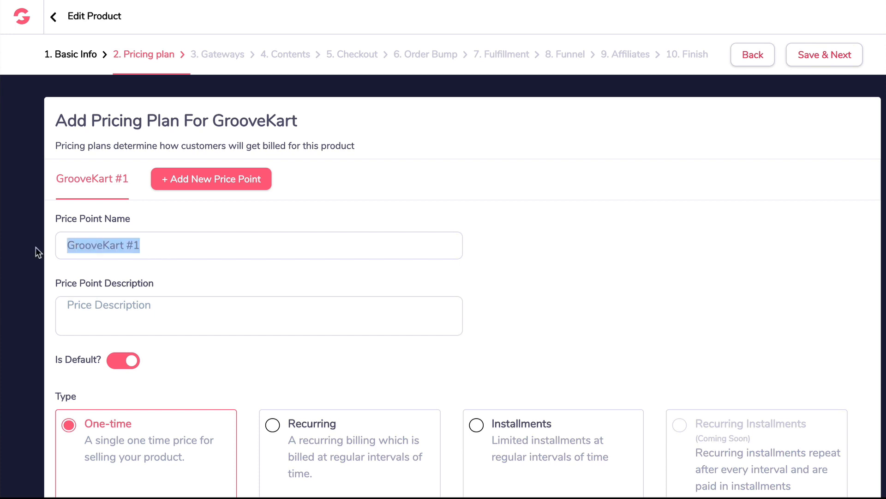
{"action": "type", "text": "Trial"}
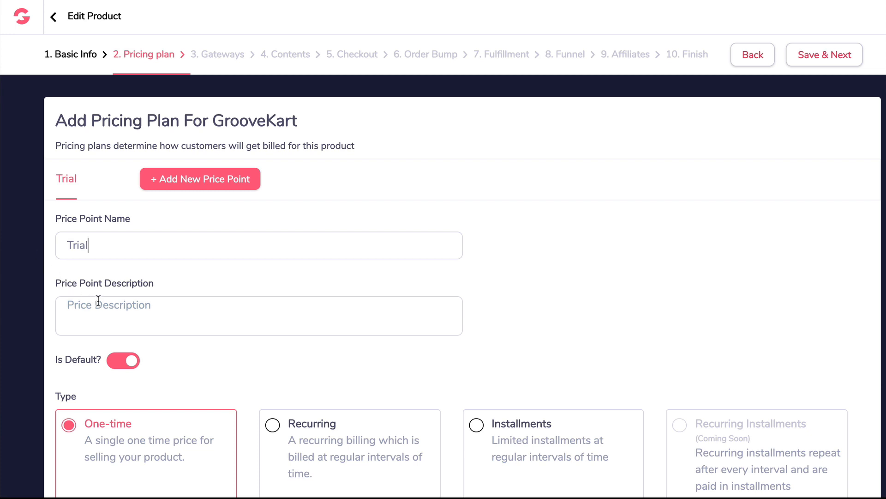
{"action": "left_click", "coordinate": [106, 317]}
{"action": "double_click", "coordinate": [105, 243]}
{"action": "key", "text": "ctrl+c"}
{"action": "left_click", "coordinate": [109, 304]}
{"action": "key", "text": "ctrl+v"}
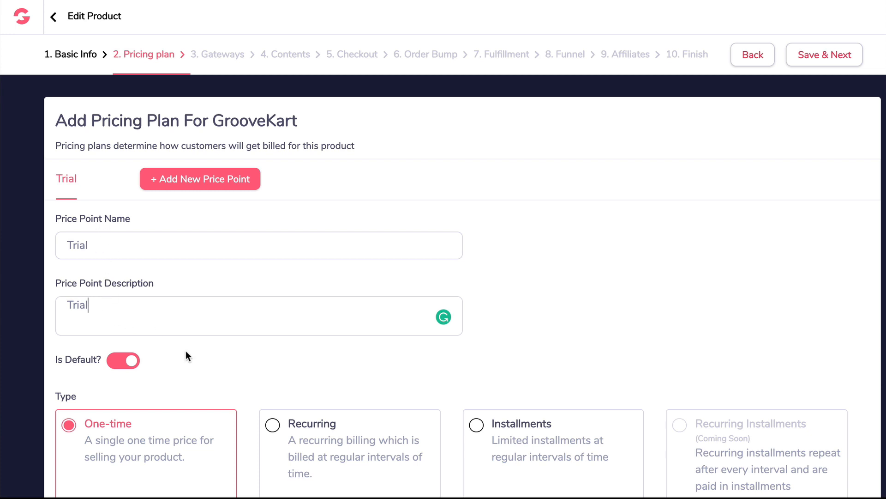
Step: Set the price point type to Recurring and enable a trial for it
{"action": "scroll", "coordinate": [188, 346], "scroll_direction": "down", "scroll_amount": 2}
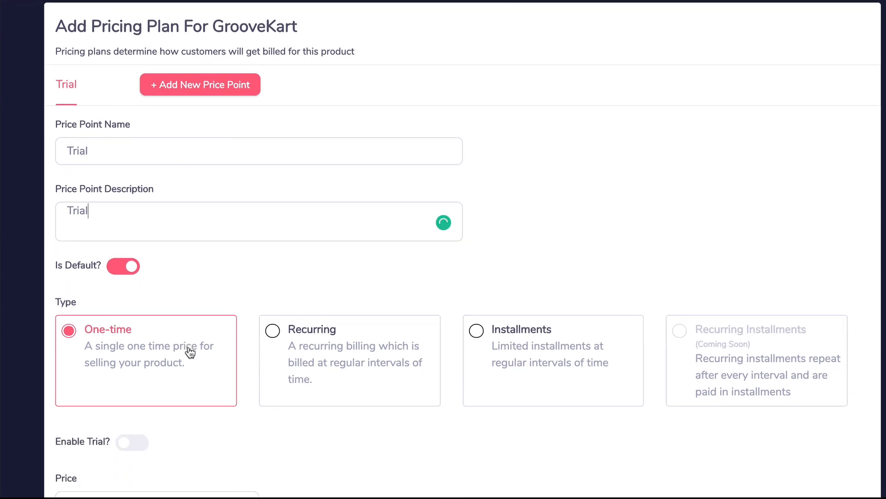
{"action": "left_click", "coordinate": [272, 330]}
{"action": "scroll", "coordinate": [258, 330], "scroll_direction": "down", "scroll_amount": 2}
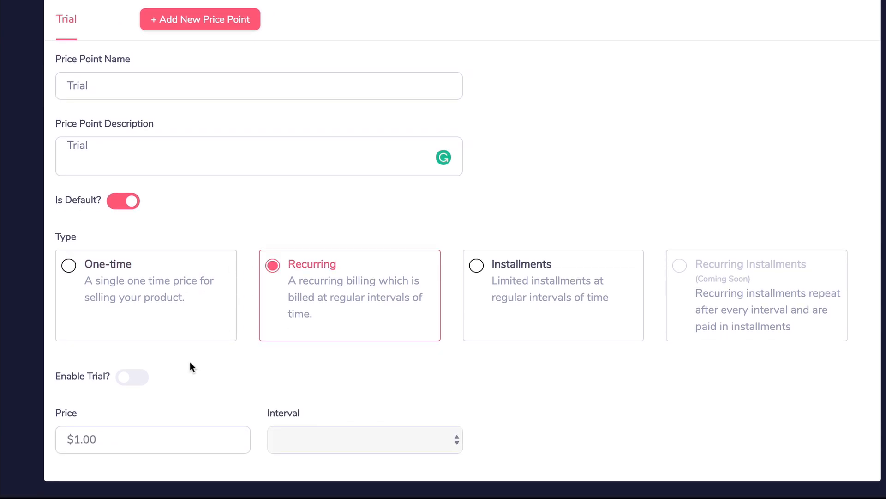
{"action": "left_click", "coordinate": [144, 381]}
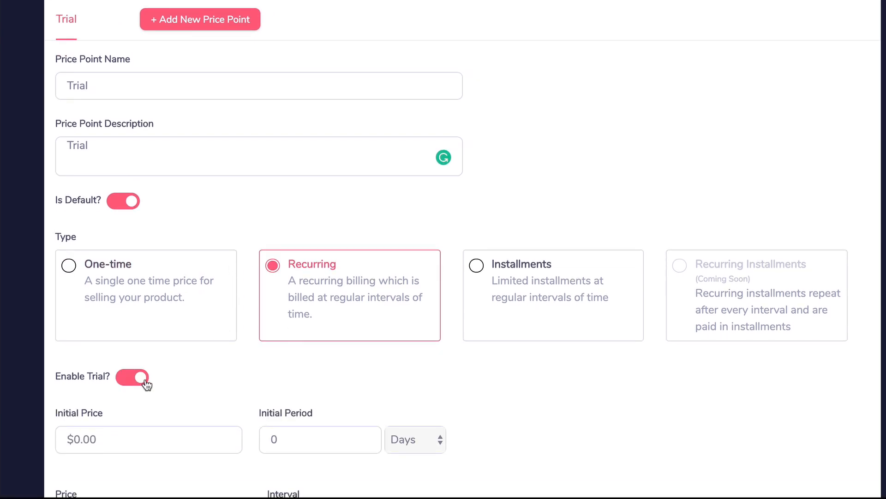
Step: Set the trial's initial price to $1.00 and its initial period to 14 days
{"action": "left_click", "coordinate": [121, 437]}
{"action": "double_click", "coordinate": [121, 438]}
{"action": "type", "text": "1"}
{"action": "left_click", "coordinate": [310, 446]}
{"action": "double_click", "coordinate": [310, 446]}
{"action": "type", "text": "14"}
Step: Set the Trial price point's recurring price to $99.00 with a Monthly interval
{"action": "scroll", "coordinate": [300, 429], "scroll_direction": "down", "scroll_amount": 2}
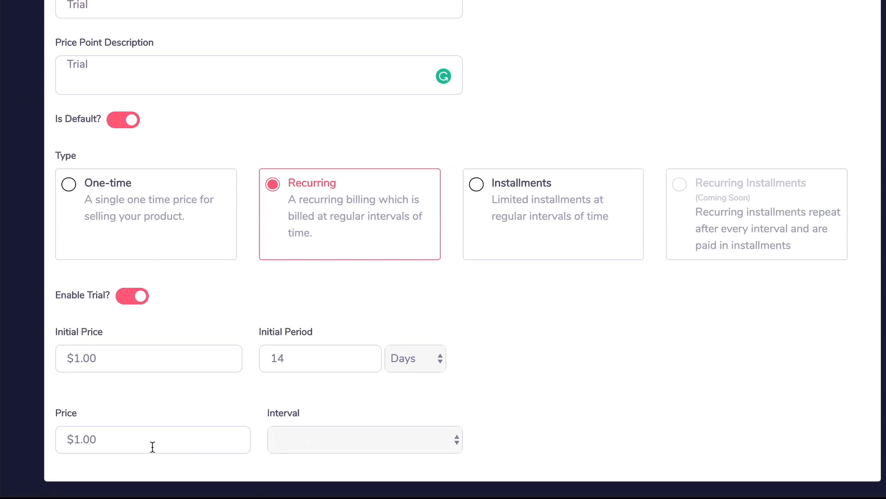
{"action": "double_click", "coordinate": [151, 446]}
{"action": "type", "text": "99"}
{"action": "left_click", "coordinate": [323, 440]}
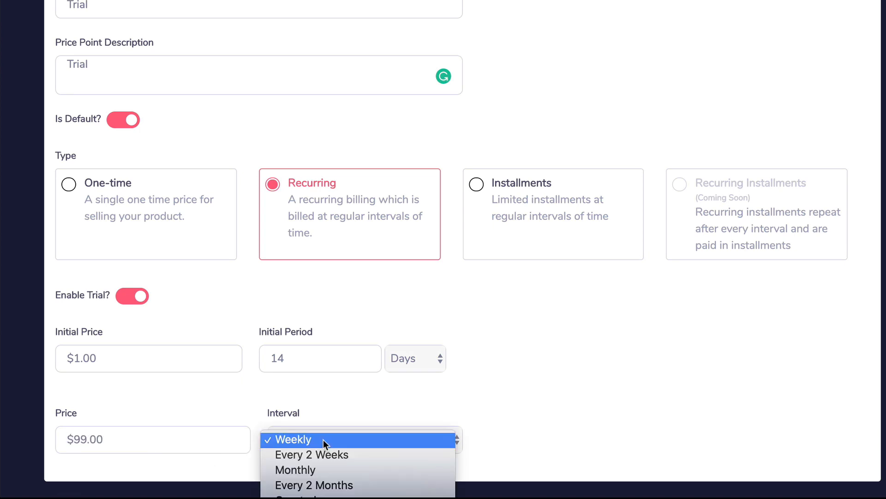
{"action": "left_click", "coordinate": [302, 470]}
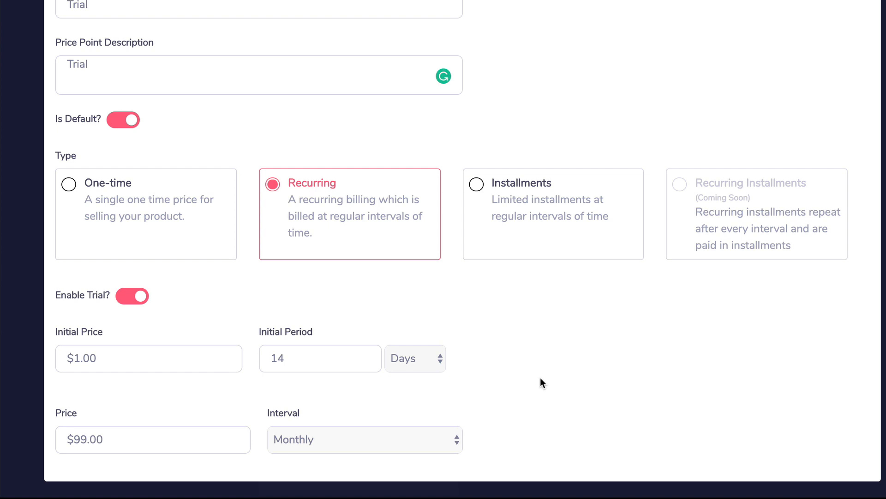
Step: Add a second price point and set both its name and description to "Monthly Plan"
{"action": "scroll", "coordinate": [539, 377], "scroll_direction": "up", "scroll_amount": 5}
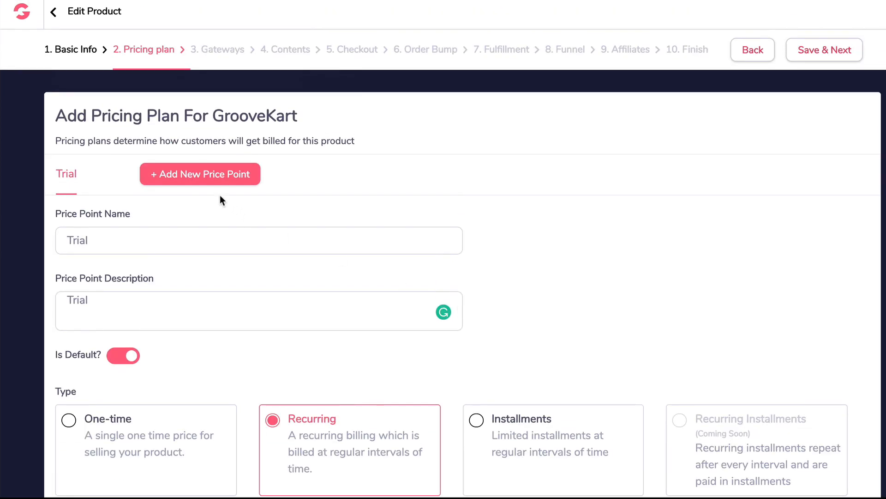
{"action": "left_click", "coordinate": [203, 178]}
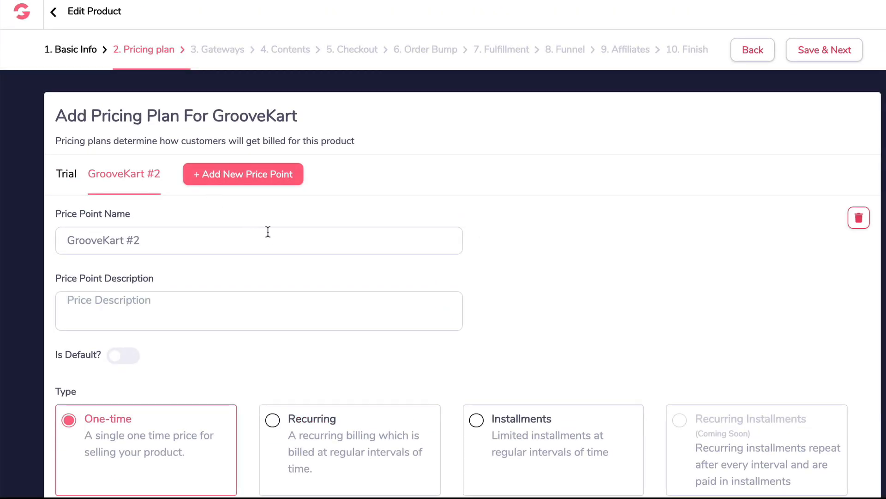
{"action": "triple_click", "coordinate": [187, 244]}
{"action": "type", "text": "Mo"}
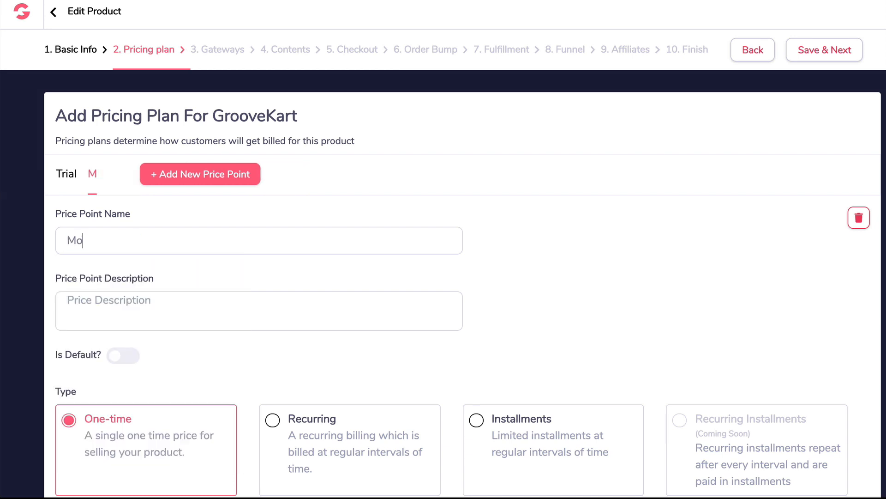
{"action": "type", "text": "nthly Plan"}
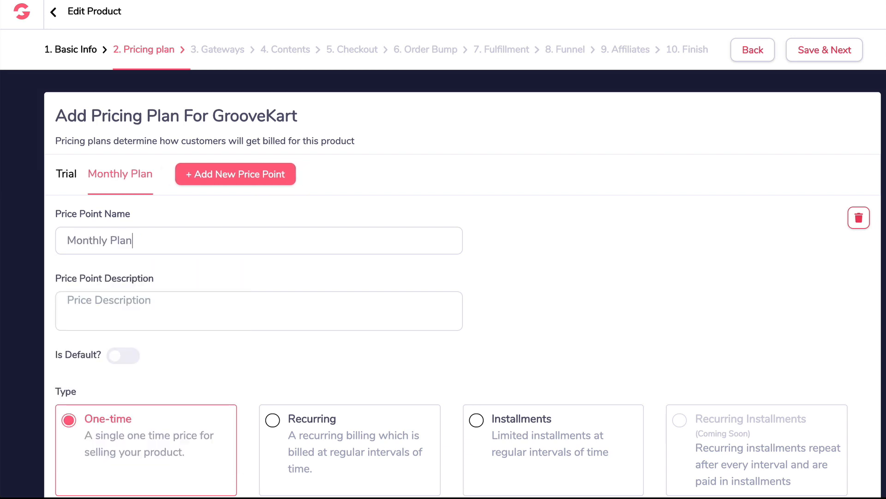
{"action": "key", "text": "ctrl+a"}
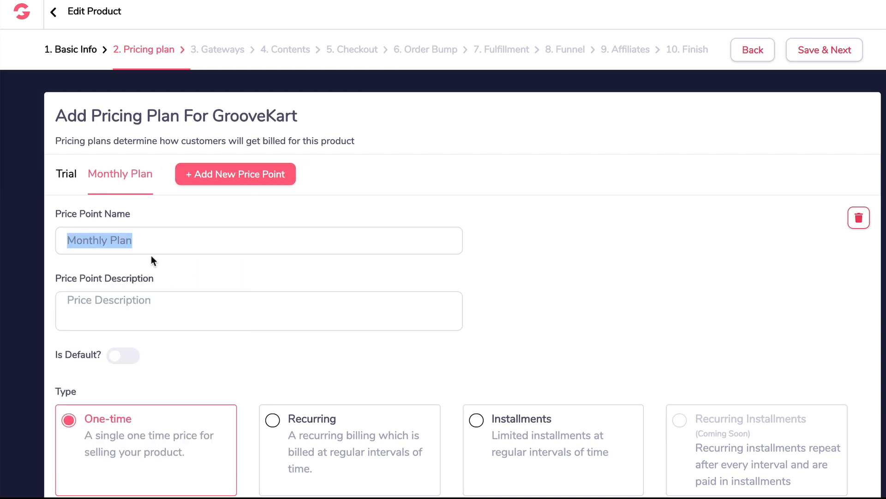
{"action": "key", "text": "ctrl+c"}
{"action": "left_click", "coordinate": [151, 303]}
{"action": "key", "text": "ctrl+v"}
Step: Make the Monthly Plan price point Recurring with a price of $99 and a Monthly interval
{"action": "scroll", "coordinate": [222, 305], "scroll_direction": "down", "scroll_amount": 3}
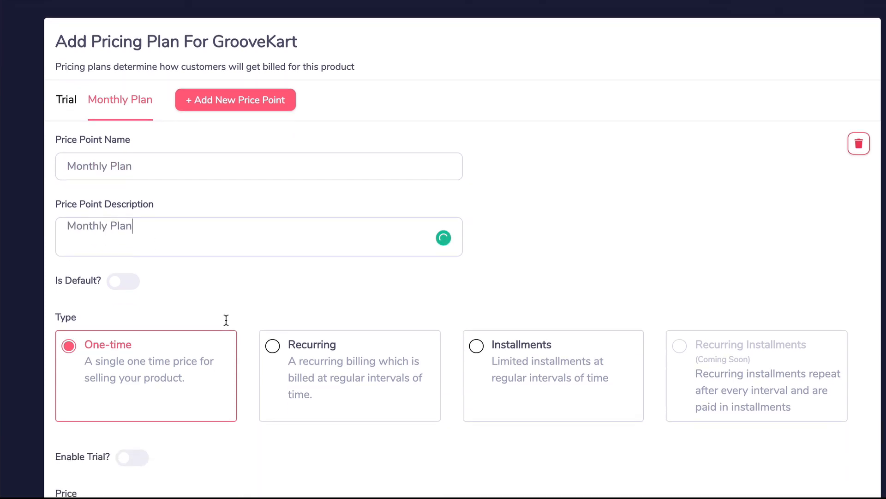
{"action": "left_click", "coordinate": [272, 276]}
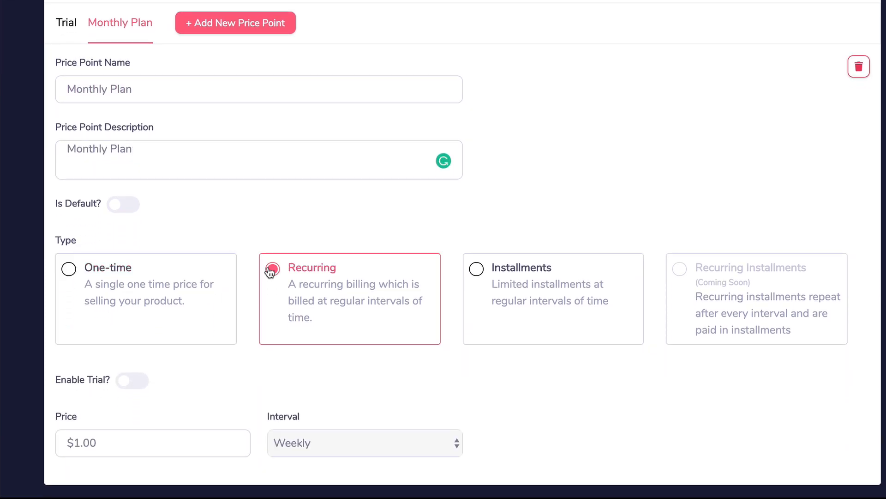
{"action": "scroll", "coordinate": [271, 297], "scroll_direction": "down", "scroll_amount": 1}
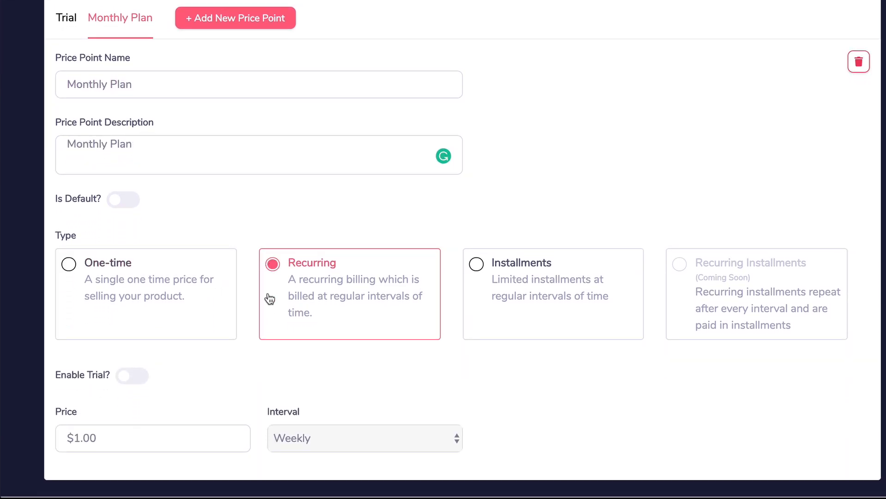
{"action": "left_click", "coordinate": [132, 432]}
{"action": "double_click", "coordinate": [132, 432]}
{"action": "type", "text": "99"}
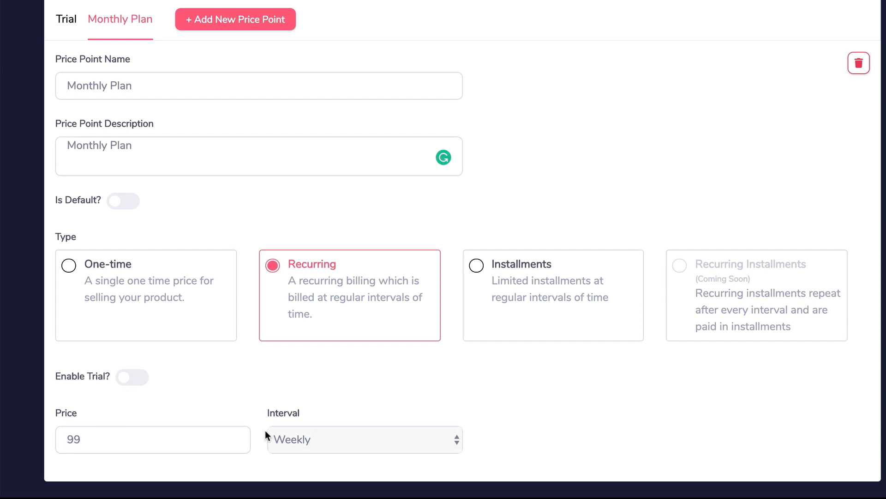
{"action": "left_click", "coordinate": [328, 438]}
{"action": "left_click", "coordinate": [328, 469]}
Step: Add a third price point and set both its name and description to "Annual"
{"action": "scroll", "coordinate": [337, 364], "scroll_direction": "up", "scroll_amount": 4}
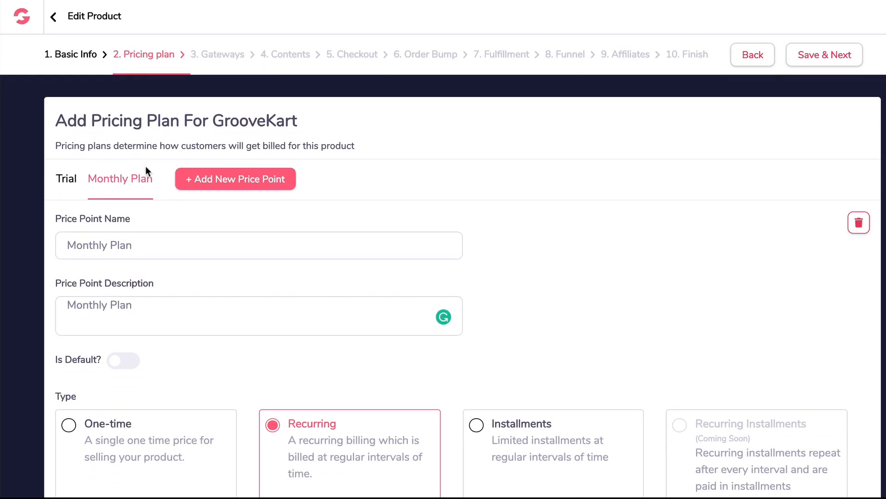
{"action": "left_click", "coordinate": [204, 179]}
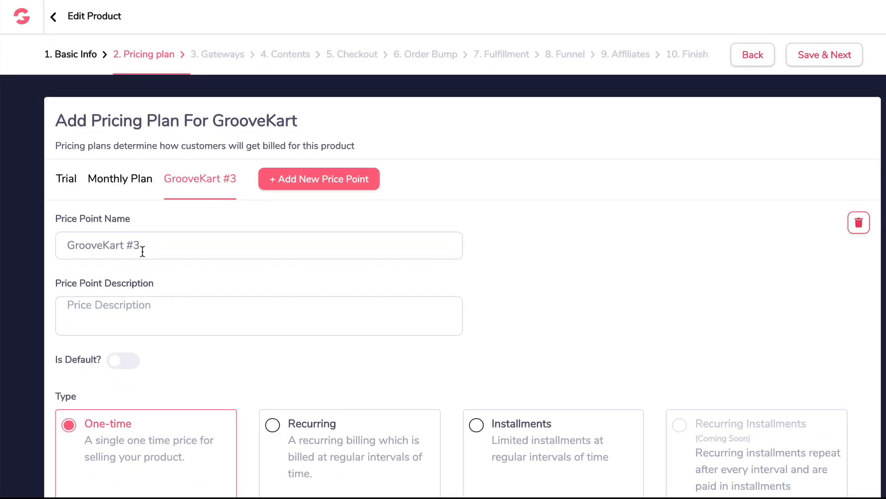
{"action": "triple_click", "coordinate": [144, 249]}
{"action": "type", "text": "Annual"}
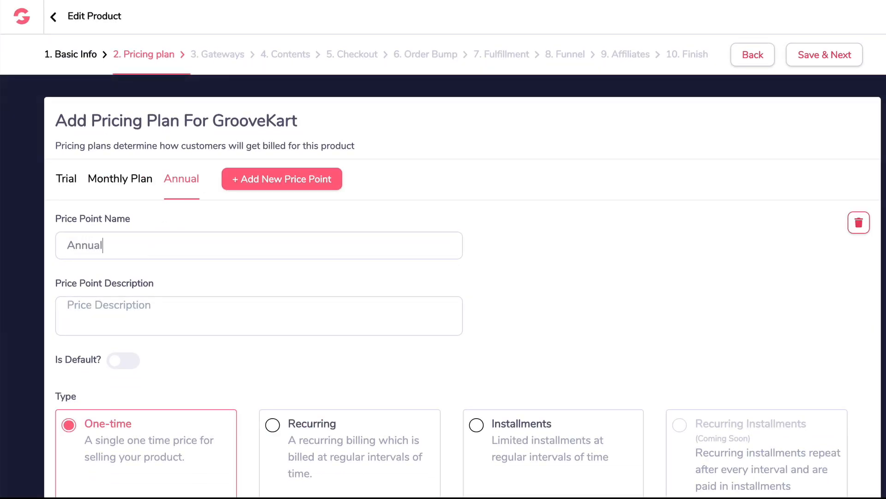
{"action": "triple_click", "coordinate": [146, 254]}
{"action": "key", "text": "ctrl+c"}
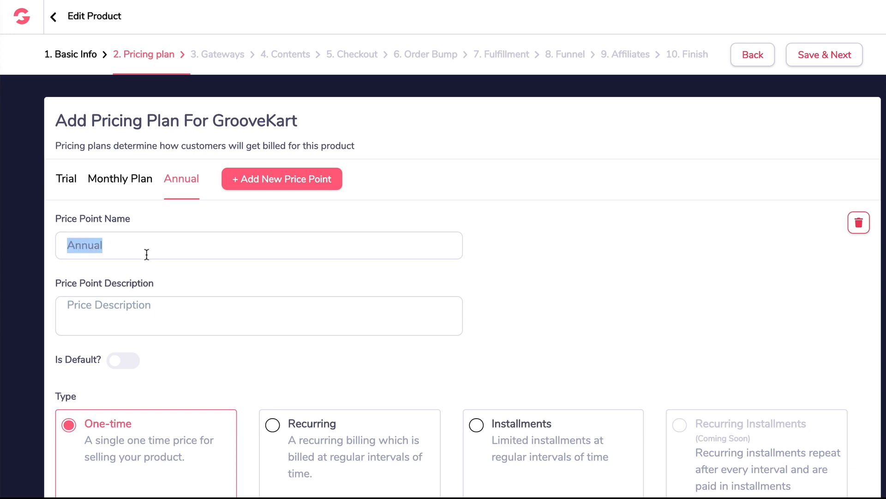
{"action": "left_click", "coordinate": [148, 308]}
{"action": "key", "text": "ctrl+v"}
Step: Make the Annual price point Recurring with a price of $497.00 and a Yearly interval
{"action": "scroll", "coordinate": [168, 283], "scroll_direction": "down", "scroll_amount": 2}
{"action": "scroll", "coordinate": [168, 284], "scroll_direction": "down", "scroll_amount": 2}
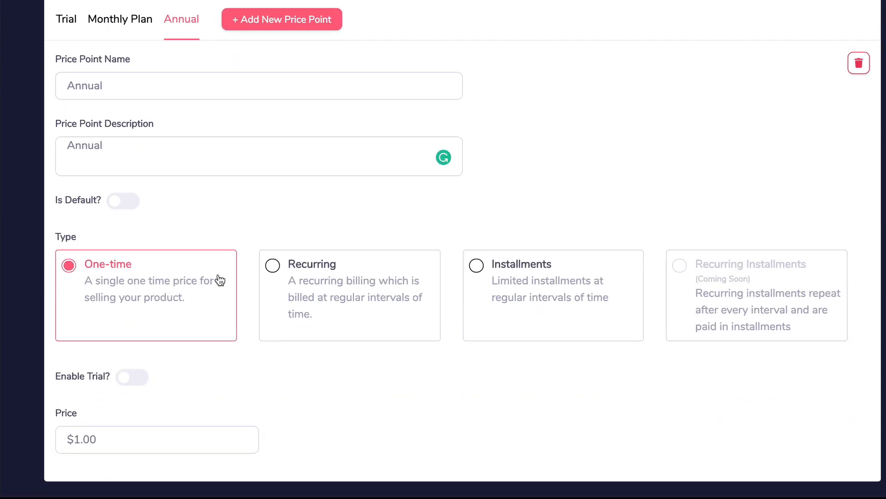
{"action": "left_click", "coordinate": [268, 276]}
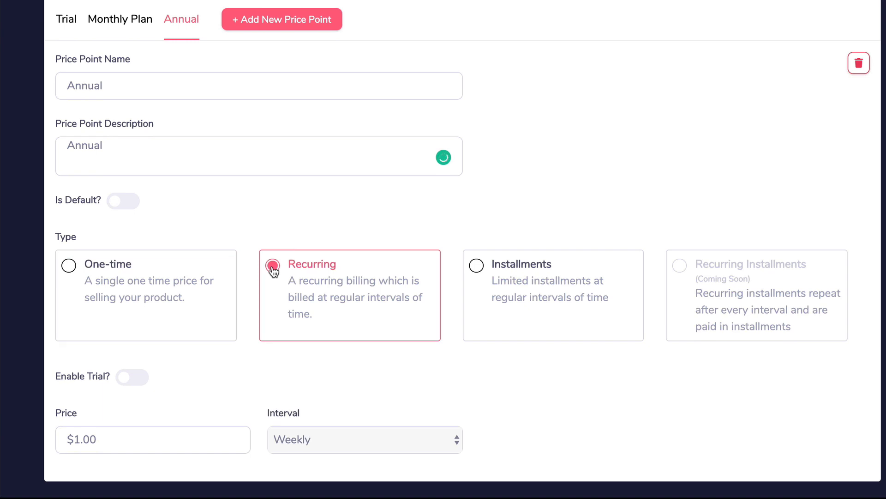
{"action": "double_click", "coordinate": [93, 441]}
{"action": "type", "text": "497"}
{"action": "left_click", "coordinate": [318, 444]}
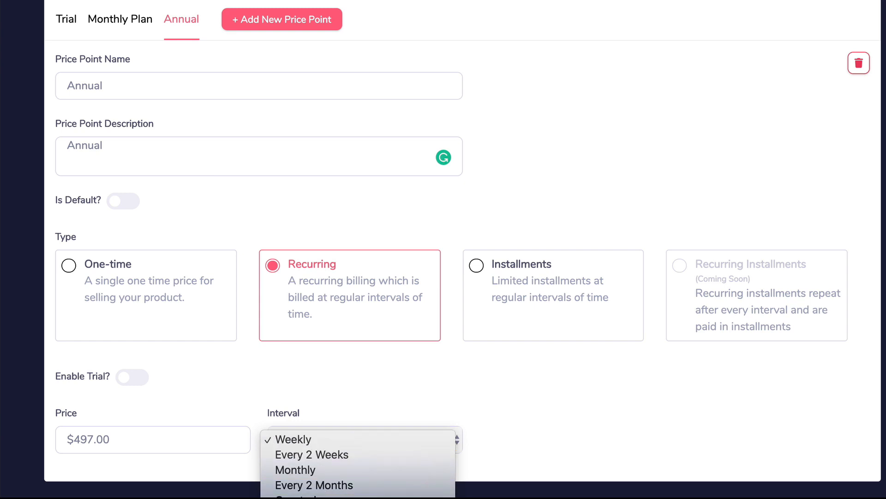
{"action": "left_click", "coordinate": [331, 498]}
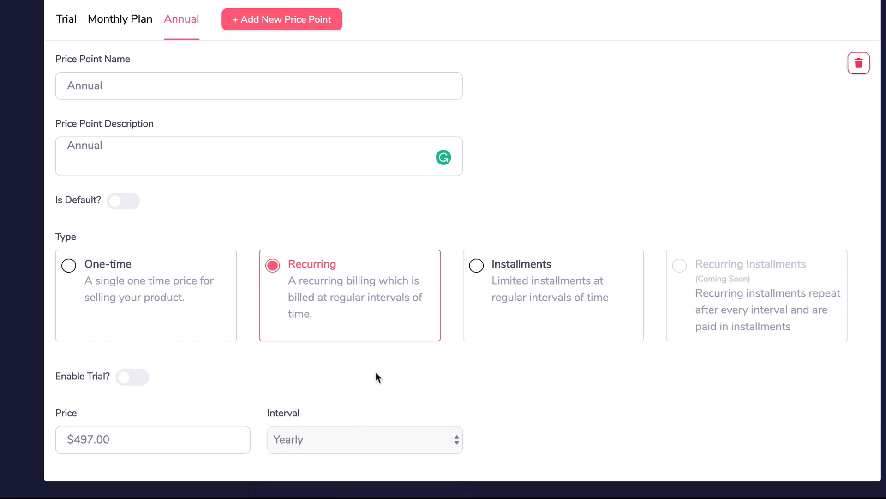
{"action": "scroll", "coordinate": [402, 394], "scroll_direction": "up", "scroll_amount": 1}
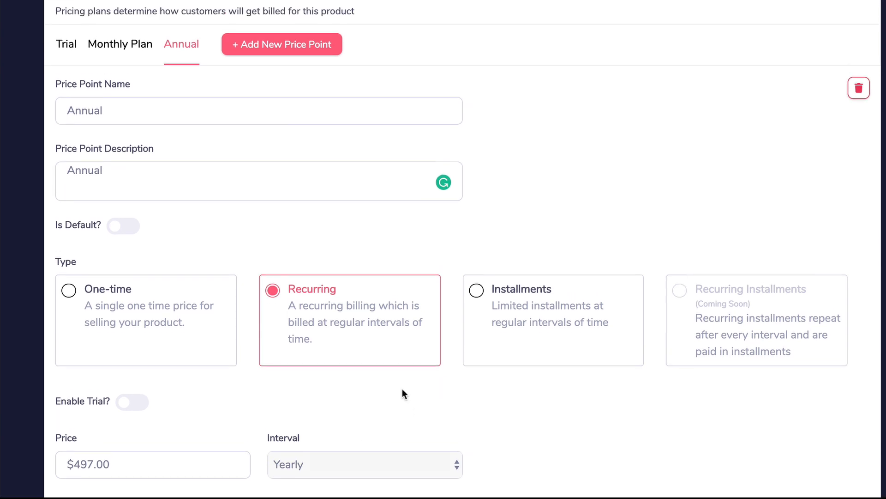
{"action": "scroll", "coordinate": [403, 393], "scroll_direction": "down", "scroll_amount": 1}
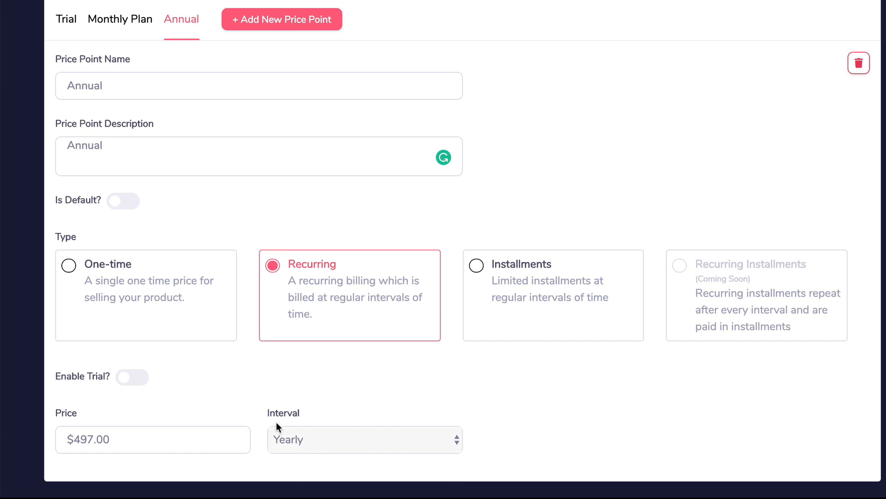
Step: Add a fourth price point and set both its name and description to "Black Friday Sale"
{"action": "scroll", "coordinate": [322, 394], "scroll_direction": "up", "scroll_amount": 3}
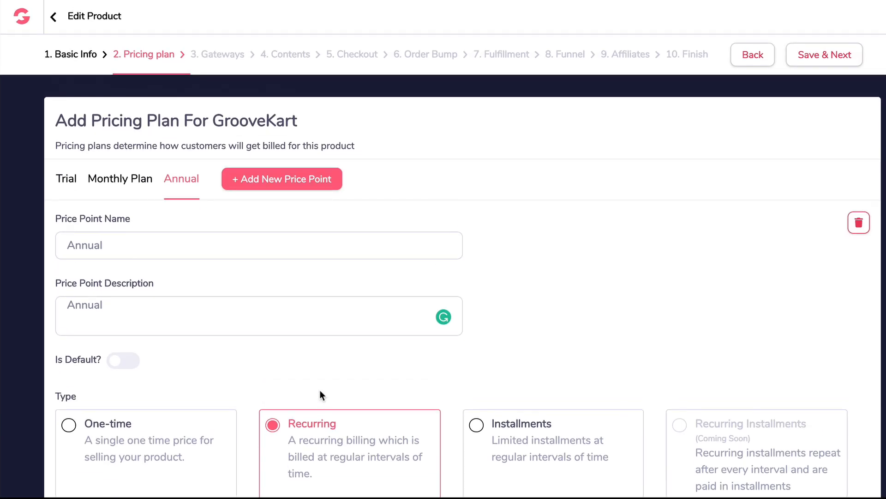
{"action": "left_click", "coordinate": [277, 187]}
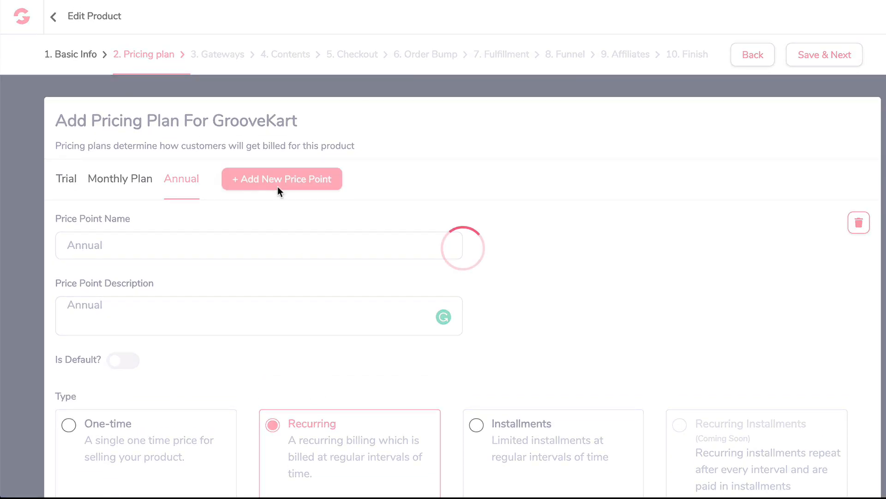
{"action": "triple_click", "coordinate": [184, 251]}
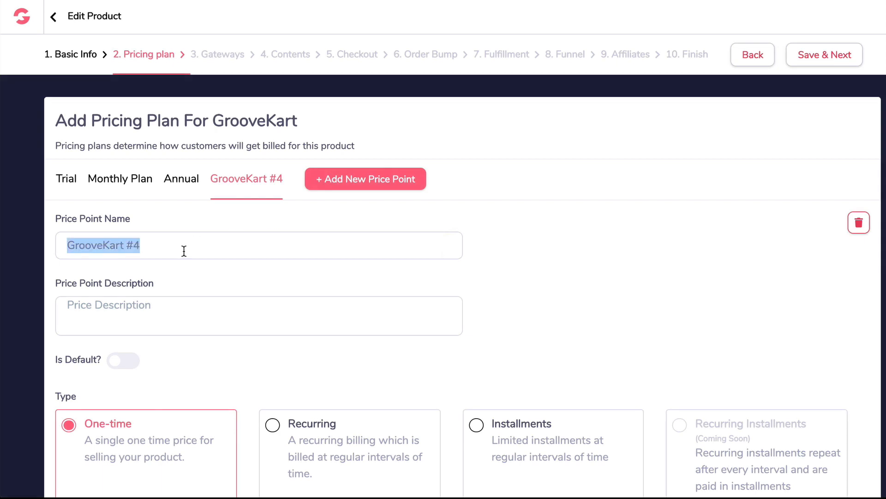
{"action": "type", "text": "Black Frid"}
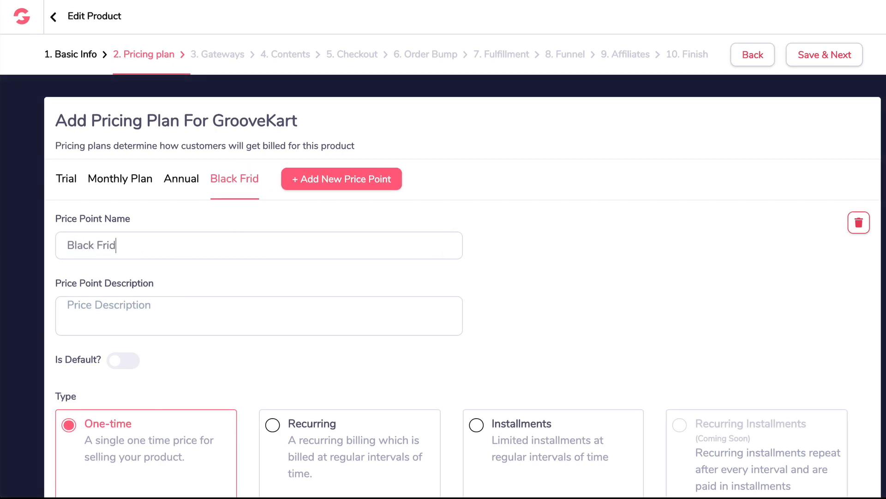
{"action": "type", "text": "ay Sale"}
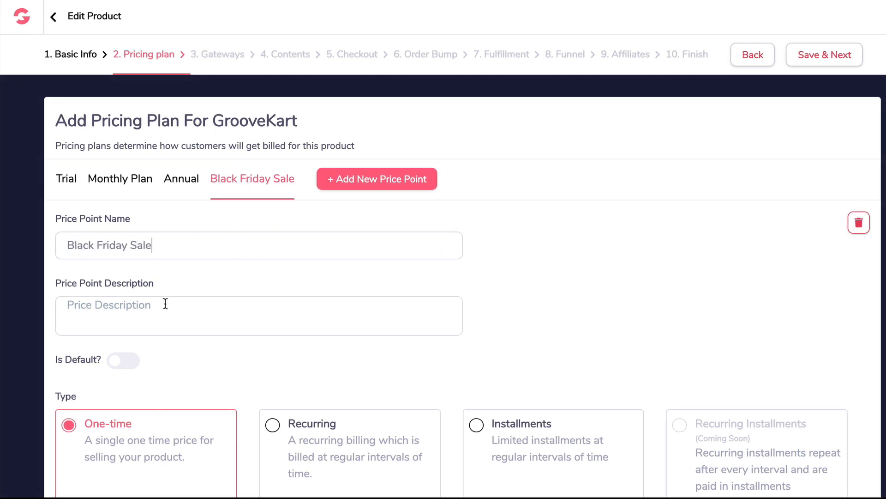
{"action": "key", "text": "ctrl+a"}
{"action": "key", "text": "ctrl+c"}
{"action": "left_click", "coordinate": [164, 303]}
{"action": "key", "text": "ctrl+v"}
Step: Make the Black Friday Sale price point Recurring with a price of $397.00 and a Yearly interval
{"action": "scroll", "coordinate": [184, 292], "scroll_direction": "down", "scroll_amount": 3}
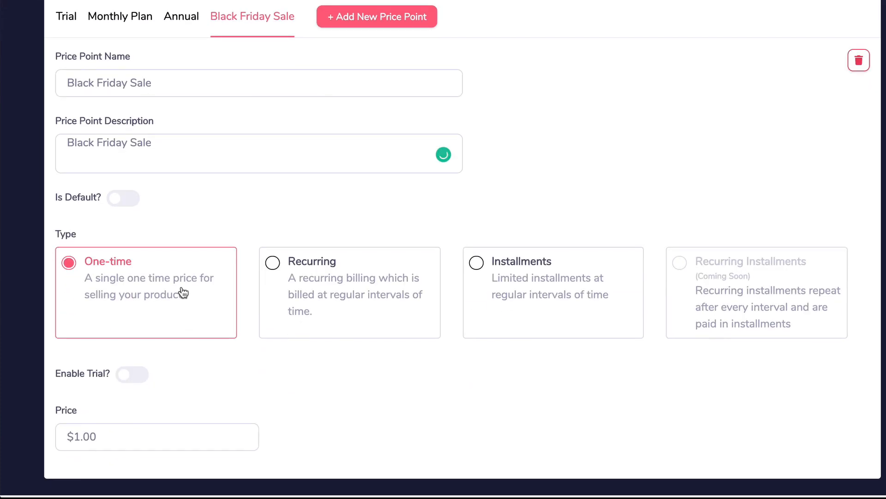
{"action": "left_click", "coordinate": [277, 269]}
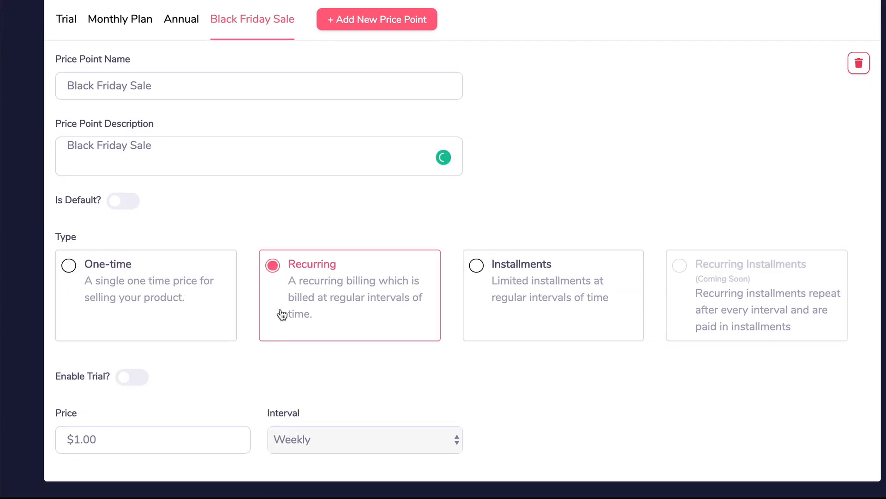
{"action": "double_click", "coordinate": [113, 436]}
{"action": "type", "text": "309"}
{"action": "key", "text": "ctrl+a"}
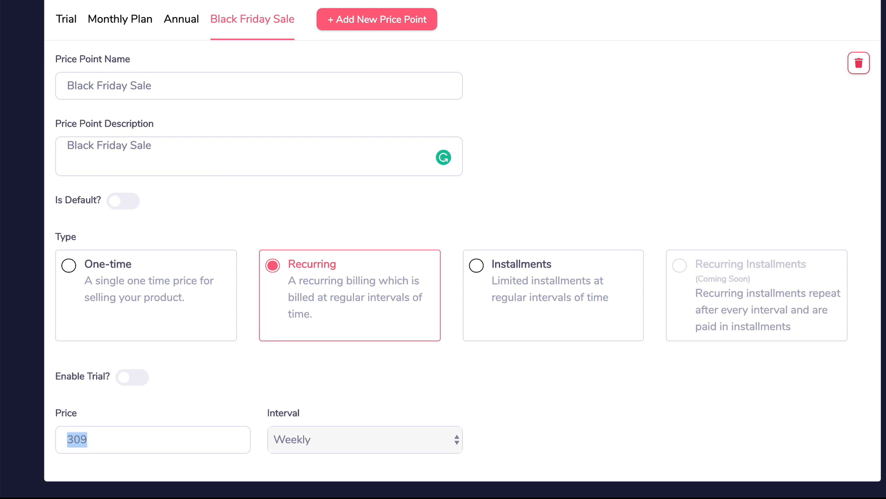
{"action": "type", "text": "397"}
{"action": "left_click", "coordinate": [319, 441]}
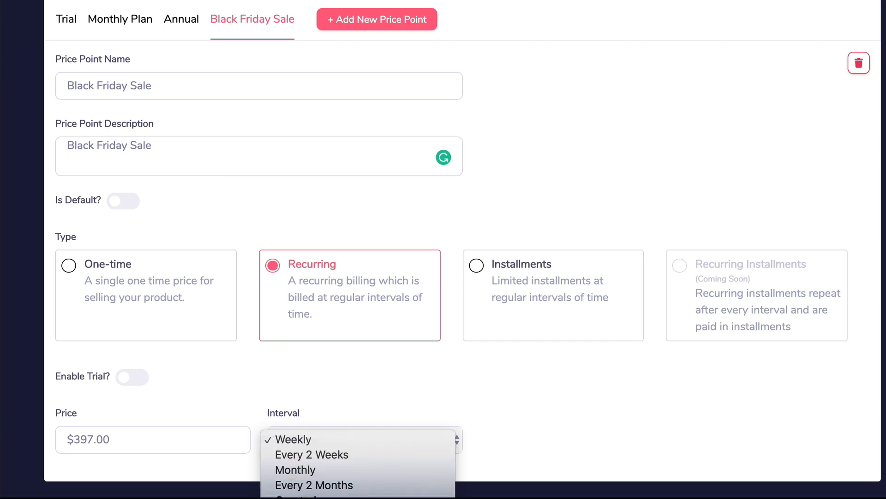
{"action": "left_click", "coordinate": [318, 498]}
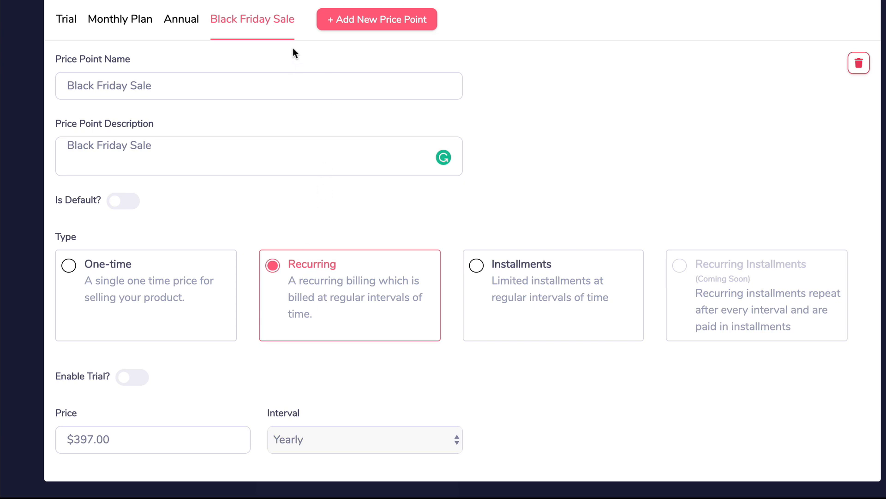
Step: Add a fifth price point and set both its name and description to "EZ PAYMENT PLAN"
{"action": "left_click", "coordinate": [341, 27]}
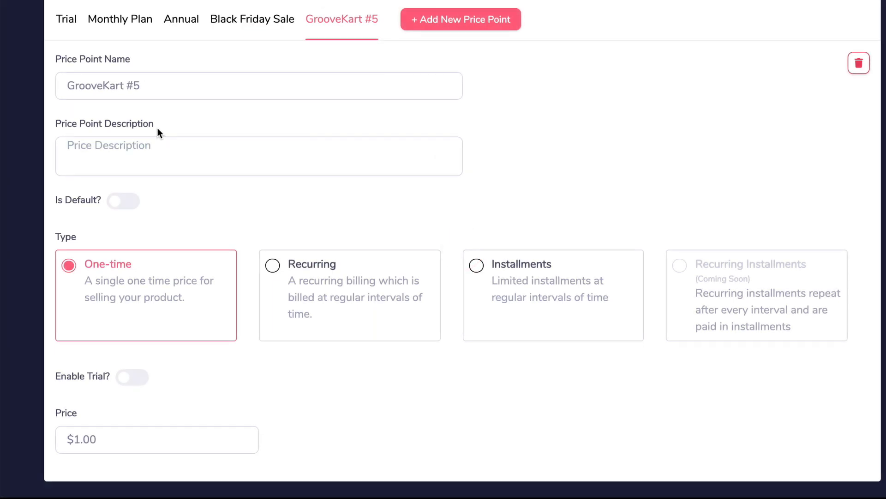
{"action": "scroll", "coordinate": [228, 125], "scroll_direction": "up", "scroll_amount": 2}
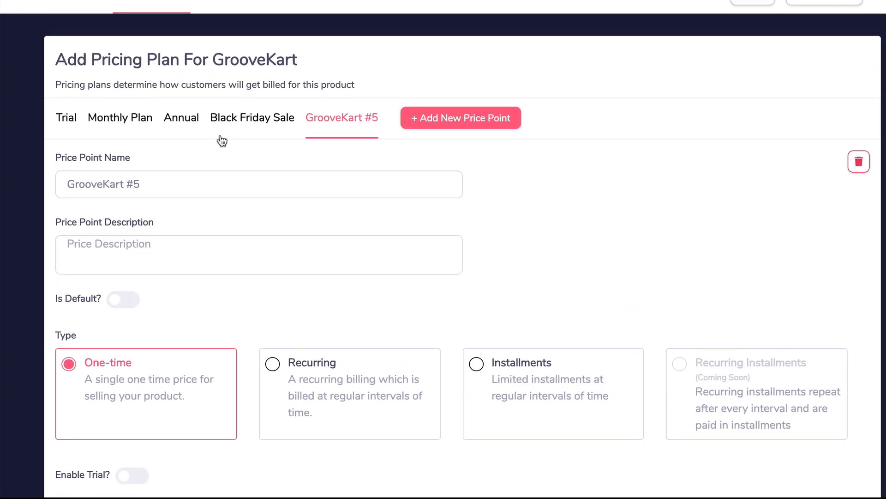
{"action": "left_click", "coordinate": [167, 181]}
{"action": "key", "text": "ctrl+a"}
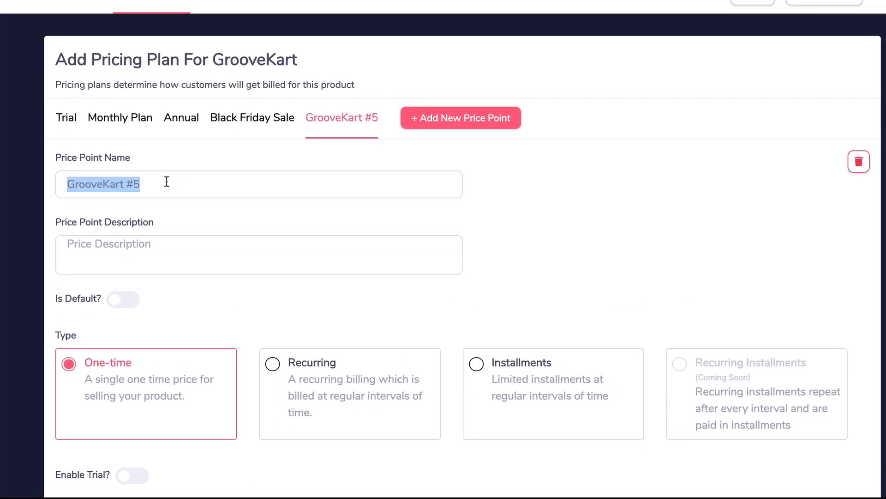
{"action": "type", "text": "EX"}
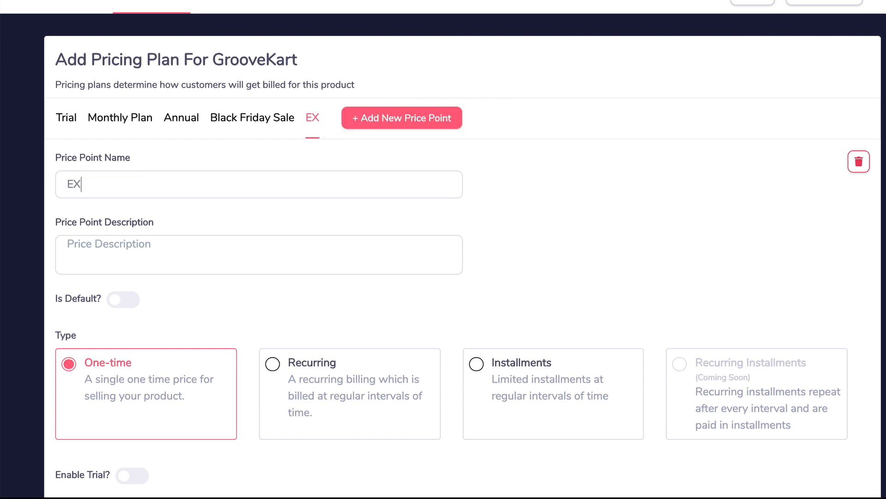
{"action": "key", "text": "BackSpace"}
{"action": "type", "text": "Z PAYMENT PLAN"}
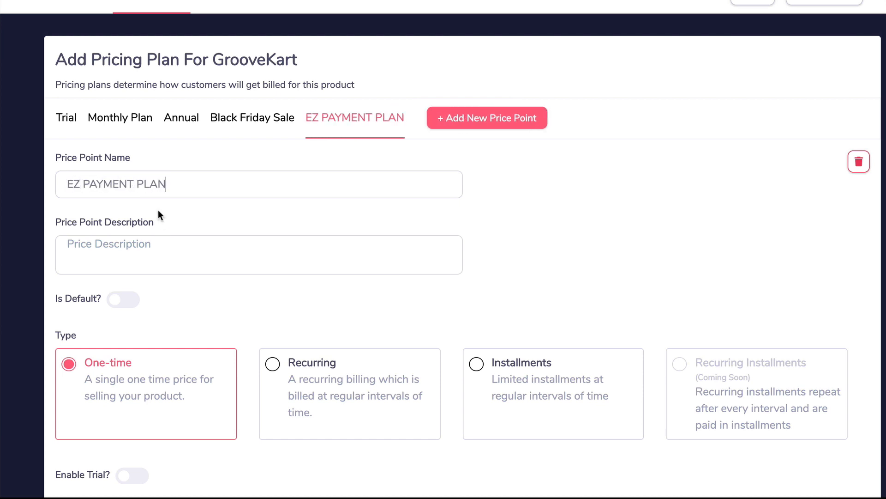
{"action": "key", "text": "ctrl+a"}
{"action": "left_click", "coordinate": [141, 241]}
{"action": "key", "text": "ctrl+v"}
{"action": "scroll", "coordinate": [144, 245], "scroll_direction": "down", "scroll_amount": 2}
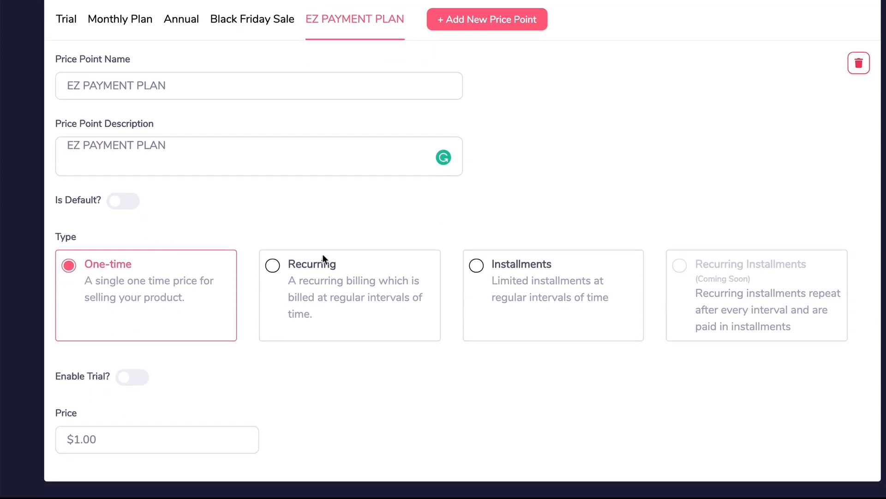
Step: Make the EZ PAYMENT PLAN price point Installments with a price of $197.00, a Monthly interval and 3 installments
{"action": "left_click", "coordinate": [476, 267]}
{"action": "scroll", "coordinate": [273, 312], "scroll_direction": "down", "scroll_amount": 2}
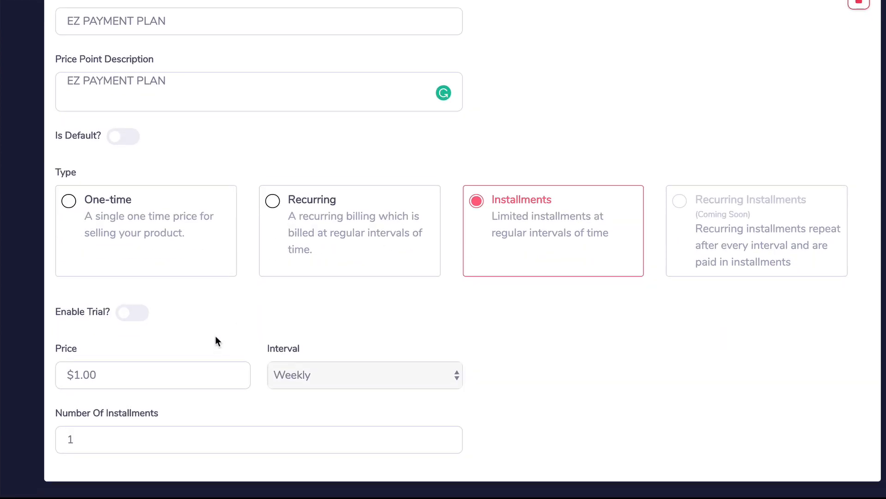
{"action": "left_click", "coordinate": [143, 373]}
{"action": "key", "text": "ctrl+a"}
{"action": "type", "text": "197"}
{"action": "left_click", "coordinate": [347, 369]}
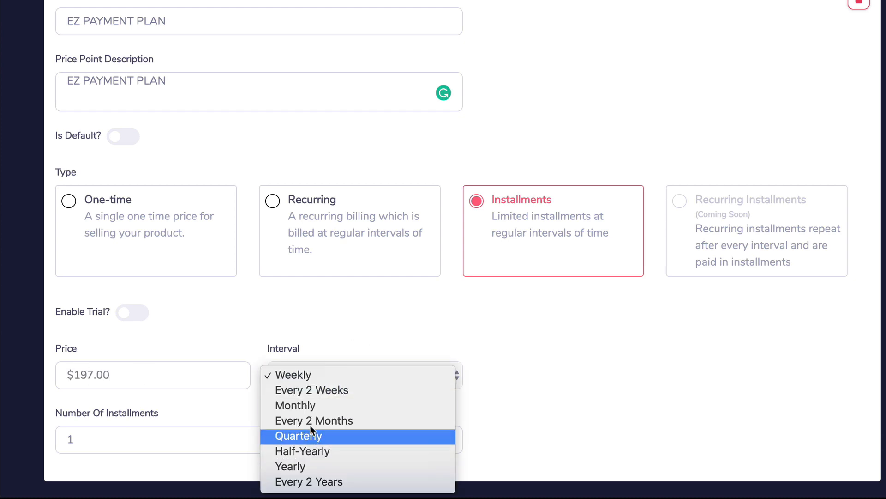
{"action": "left_click", "coordinate": [311, 405]}
{"action": "left_click", "coordinate": [150, 440]}
{"action": "key", "text": "BackSpace"}
{"action": "type", "text": "3"}
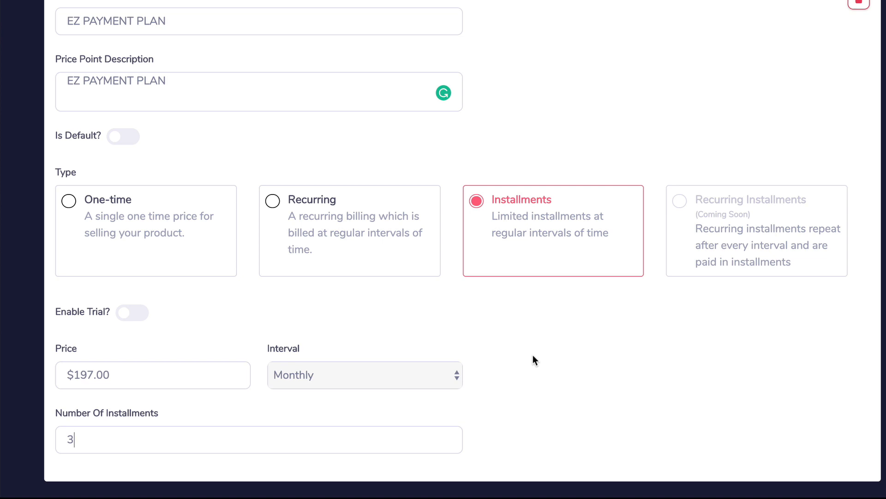
Step: Delete the EZ PAYMENT PLAN price point
{"action": "scroll", "coordinate": [507, 332], "scroll_direction": "up", "scroll_amount": 5}
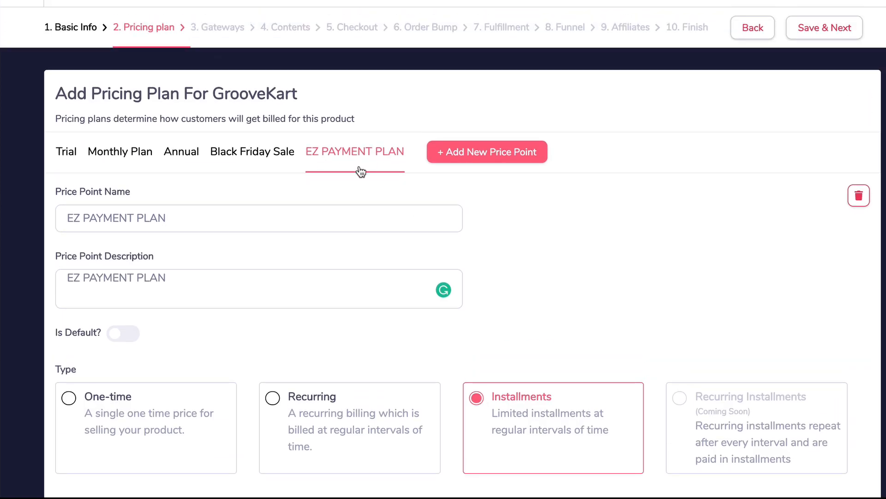
{"action": "left_click", "coordinate": [858, 195]}
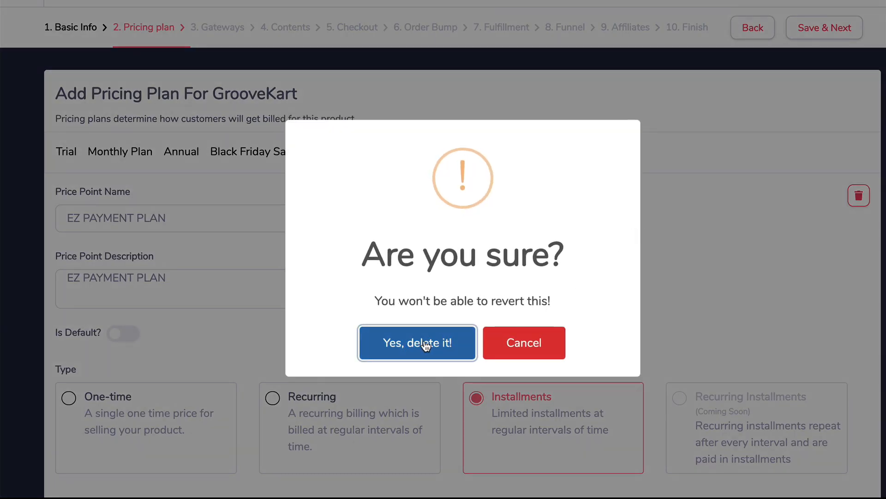
{"action": "left_click", "coordinate": [425, 344]}
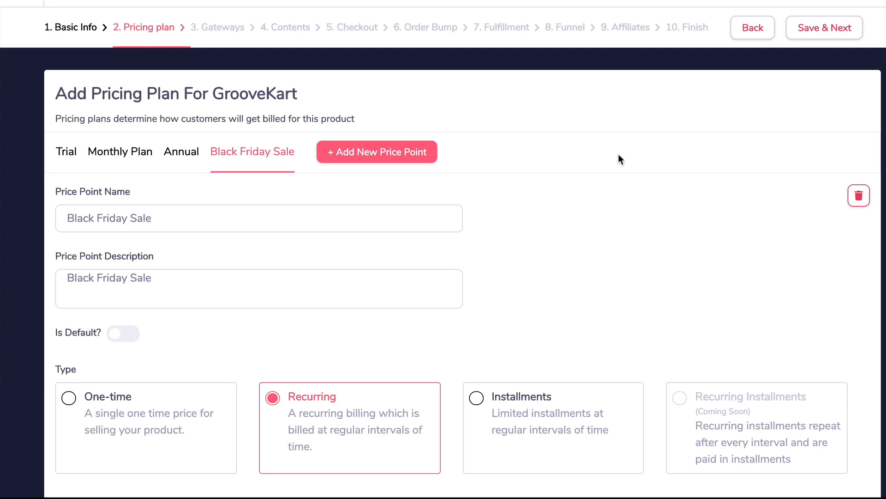
Step: Save the pricing plan and review the merchant account, PayPal and credit card sections of the payment gateways
{"action": "left_click", "coordinate": [820, 33]}
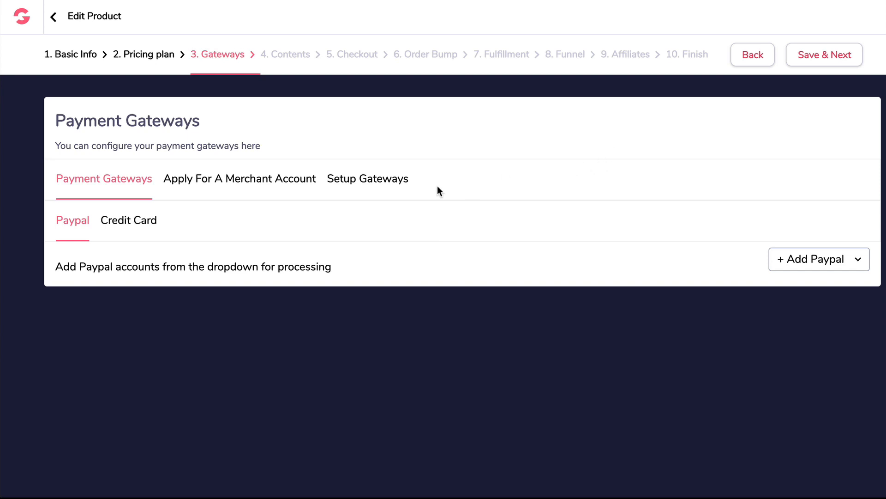
{"action": "left_click", "coordinate": [218, 184]}
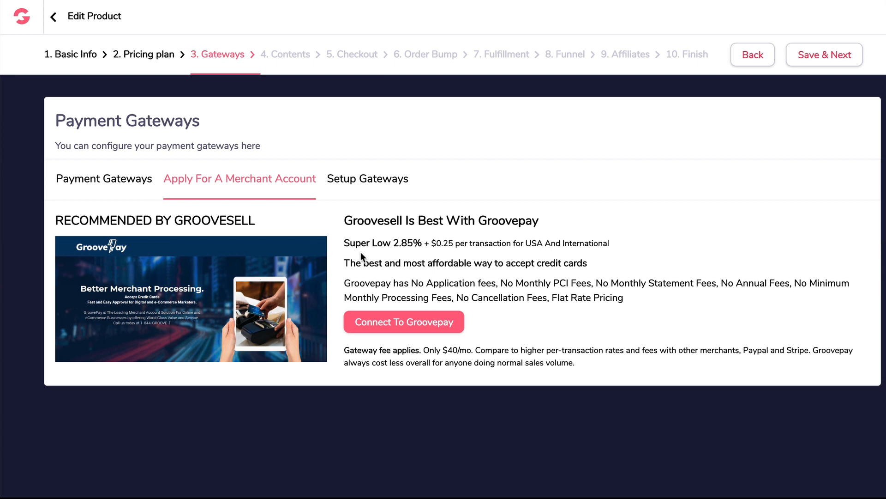
{"action": "left_click", "coordinate": [129, 183]}
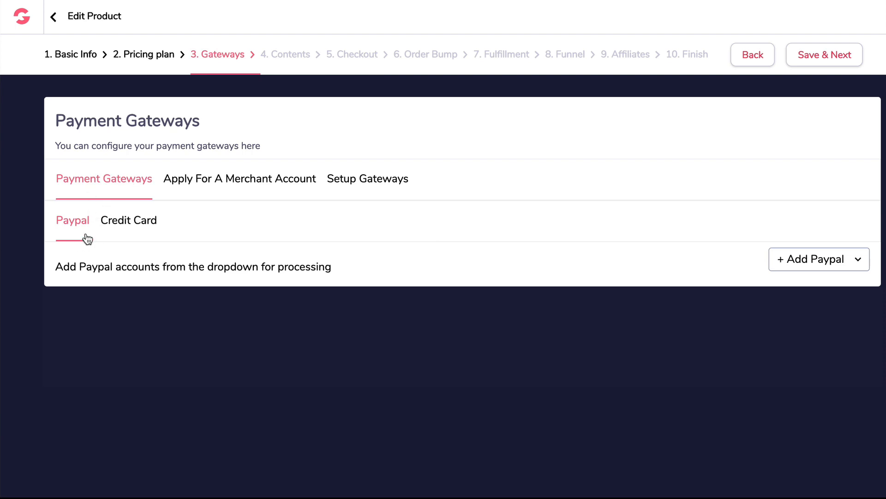
{"action": "left_click", "coordinate": [134, 230]}
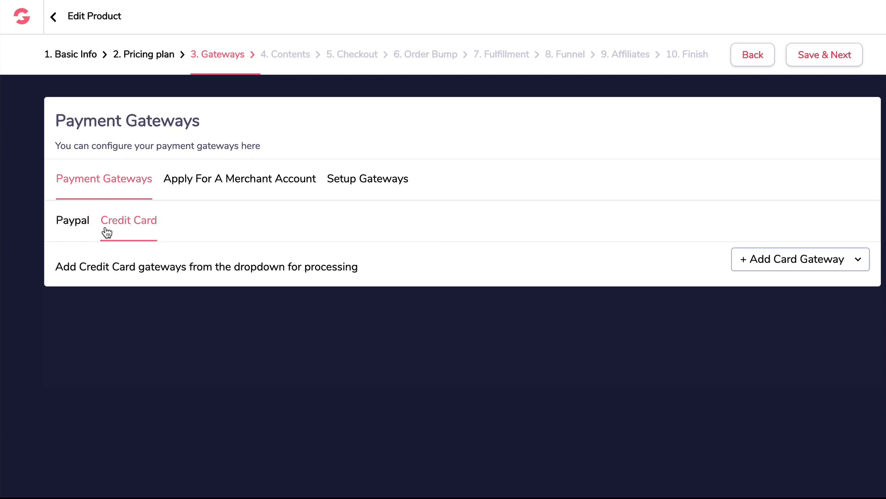
{"action": "left_click", "coordinate": [72, 225]}
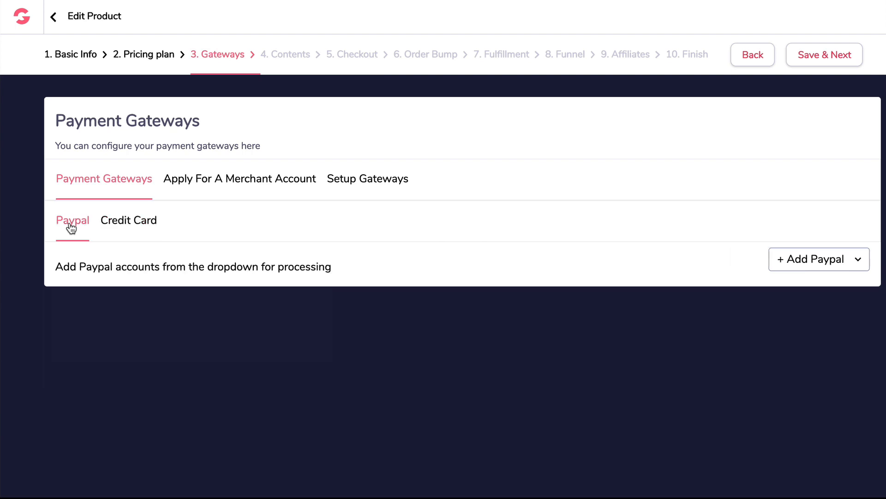
{"action": "left_click", "coordinate": [144, 224]}
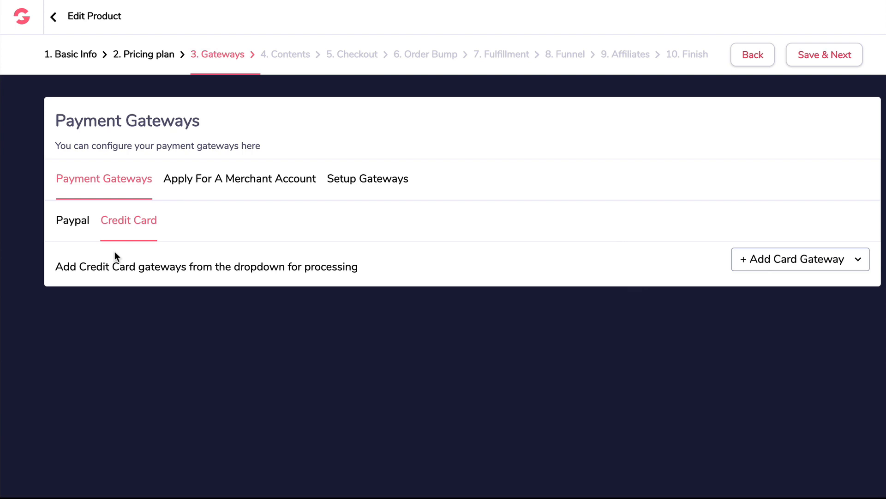
Step: Add the PayPal - GrooveKart, PayPal - GroovePages and PayPal - GrooveDigital accounts to the product's PayPal gateways
{"action": "left_click", "coordinate": [75, 226]}
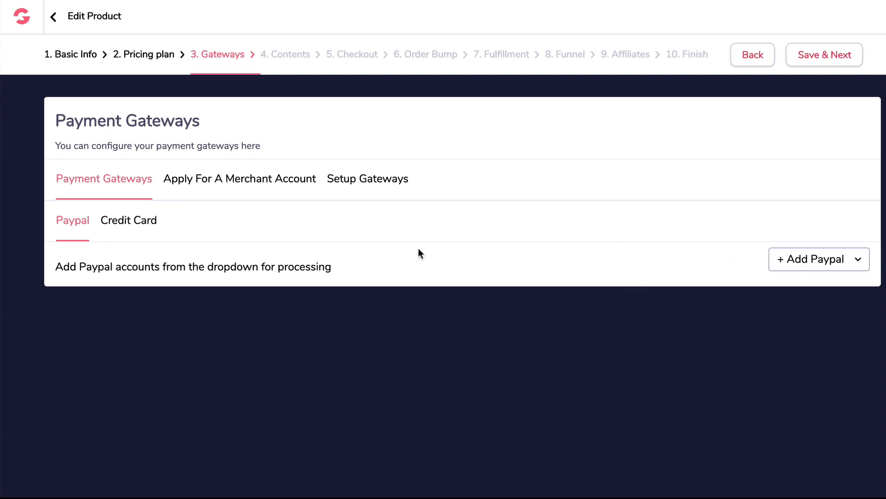
{"action": "left_click", "coordinate": [785, 264]}
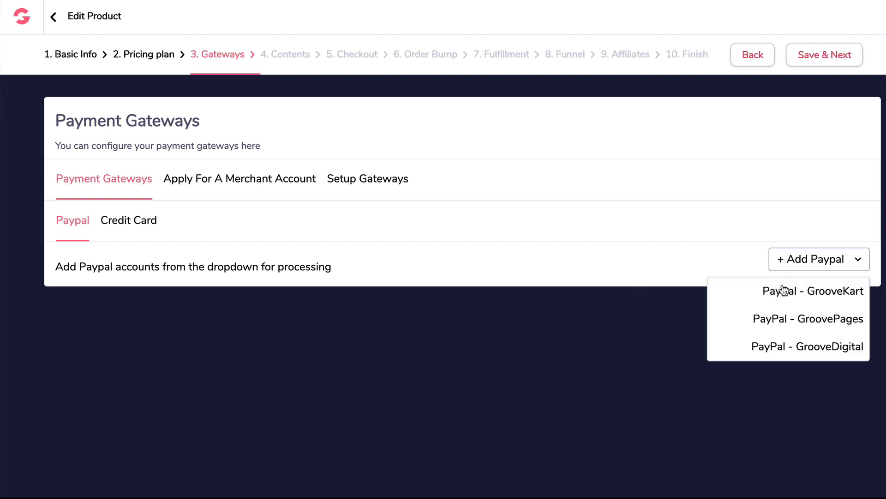
{"action": "left_click", "coordinate": [783, 292]}
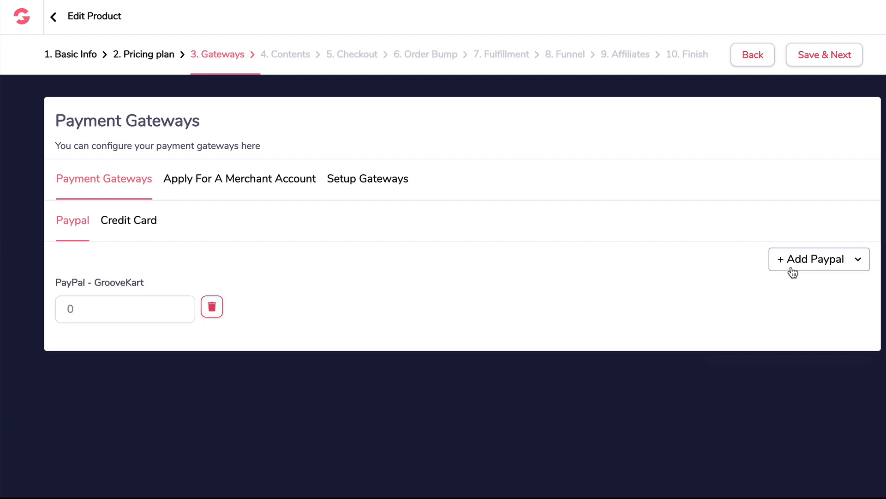
{"action": "left_click", "coordinate": [794, 267]}
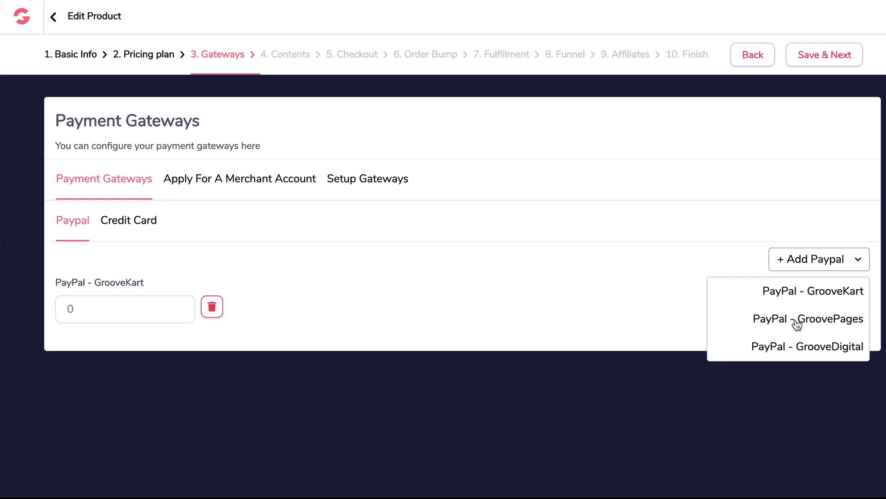
{"action": "left_click", "coordinate": [793, 322]}
{"action": "left_click", "coordinate": [800, 266]}
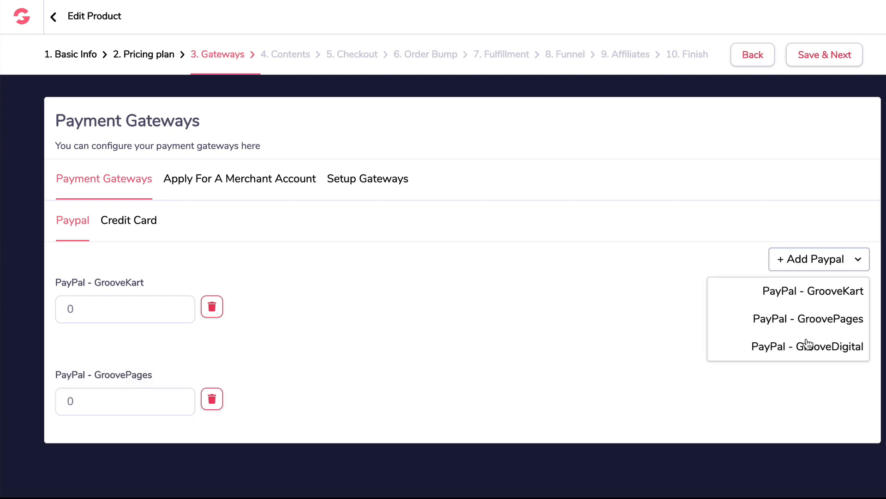
{"action": "left_click", "coordinate": [808, 342]}
Step: Set the PayPal processing shares to 70 for GrooveKart, 20 for GroovePages and 10 for GrooveDigital
{"action": "scroll", "coordinate": [536, 337], "scroll_direction": "down", "scroll_amount": 2}
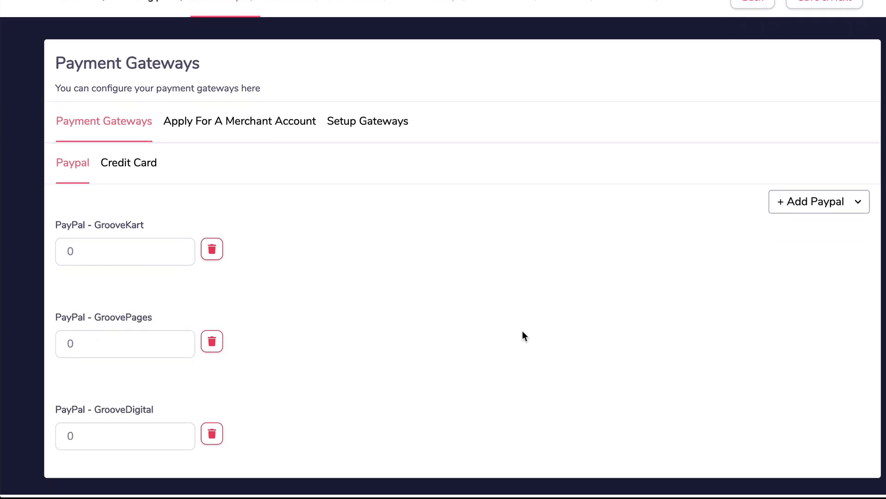
{"action": "left_click", "coordinate": [116, 265]}
{"action": "double_click", "coordinate": [117, 265]}
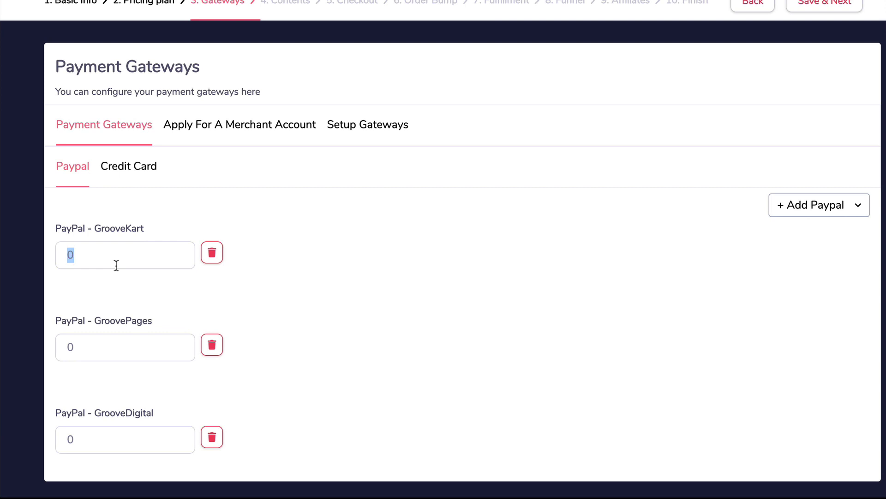
{"action": "type", "text": "70"}
{"action": "left_click_drag", "start_coordinate": [88, 346], "coordinate": [60, 345]}
{"action": "type", "text": "20"}
{"action": "left_click", "coordinate": [89, 449]}
{"action": "key", "text": "BackSpace"}
{"action": "type", "text": "10"}
{"action": "scroll", "coordinate": [272, 413], "scroll_direction": "up", "scroll_amount": 1}
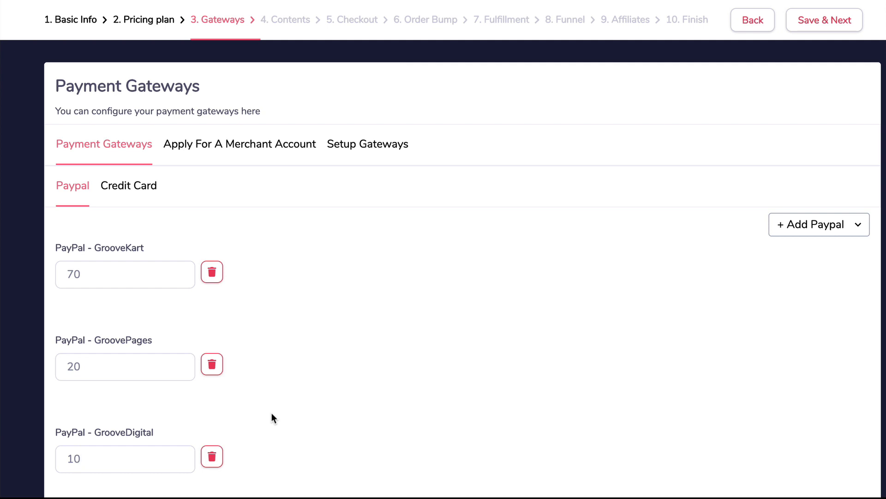
{"action": "scroll", "coordinate": [272, 412], "scroll_direction": "down", "scroll_amount": 1}
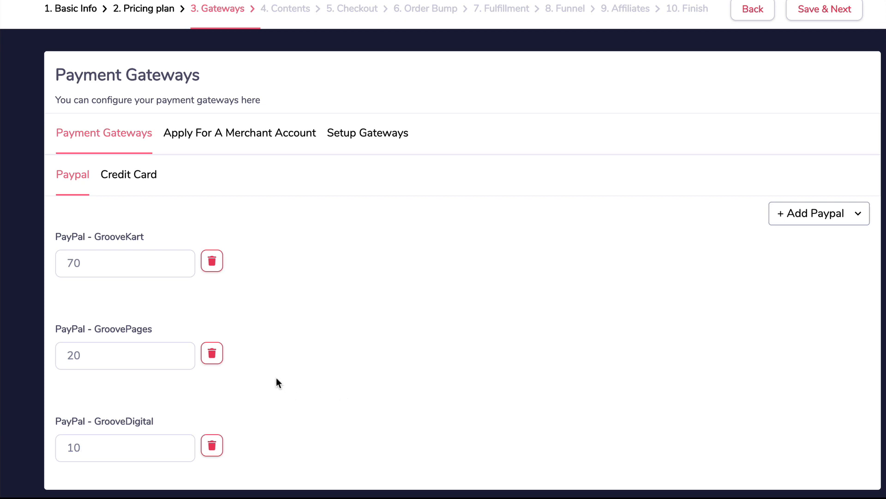
Step: Add Stripe - GrooveKart, Stripe - GroovePages and BrainTree - GrooveKart to the product's credit card gateways
{"action": "left_click", "coordinate": [129, 180]}
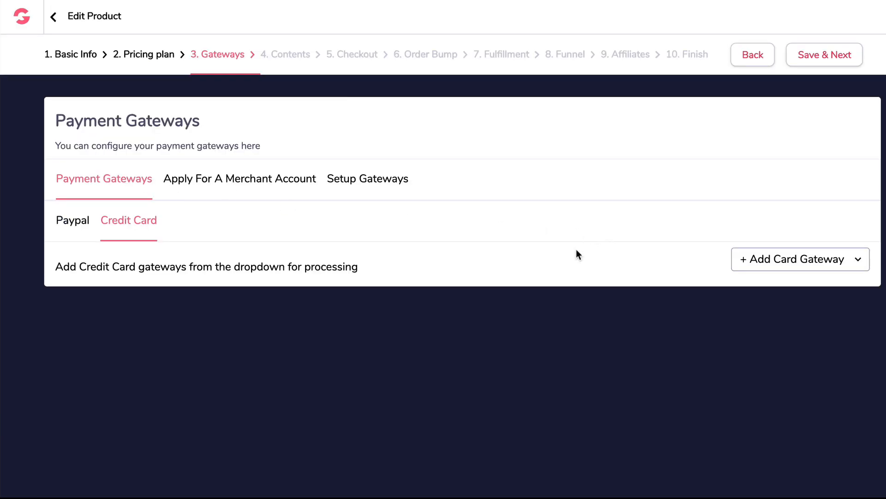
{"action": "left_click", "coordinate": [739, 262]}
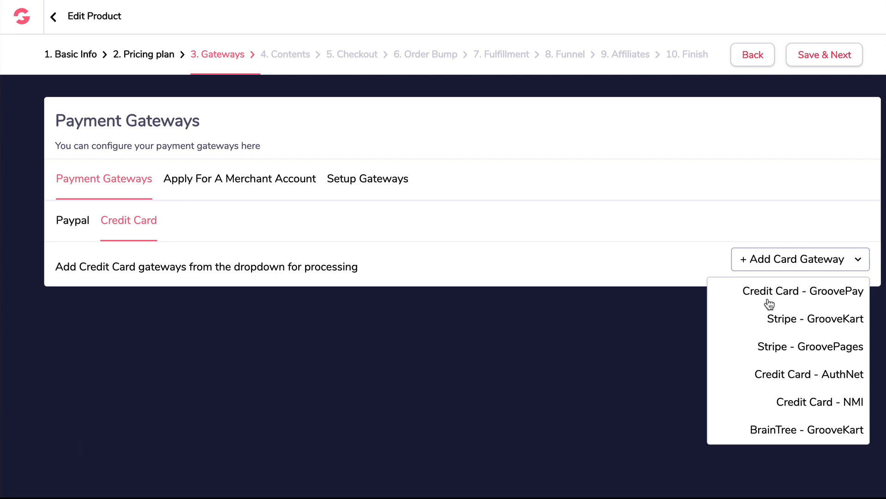
{"action": "left_click", "coordinate": [774, 320]}
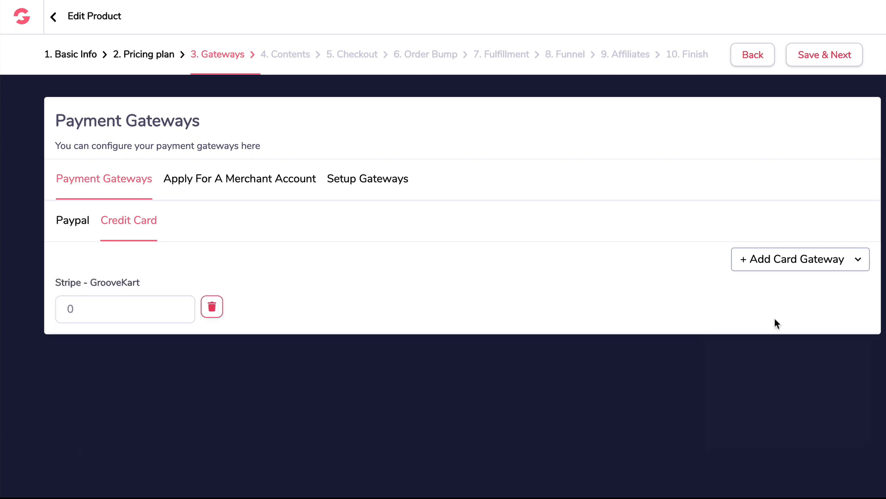
{"action": "left_click", "coordinate": [769, 261]}
{"action": "left_click", "coordinate": [782, 345]}
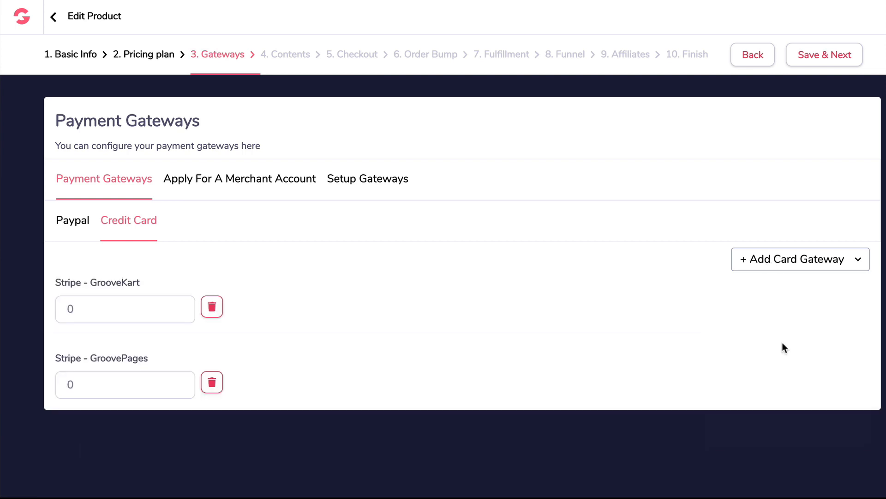
{"action": "left_click", "coordinate": [778, 271]}
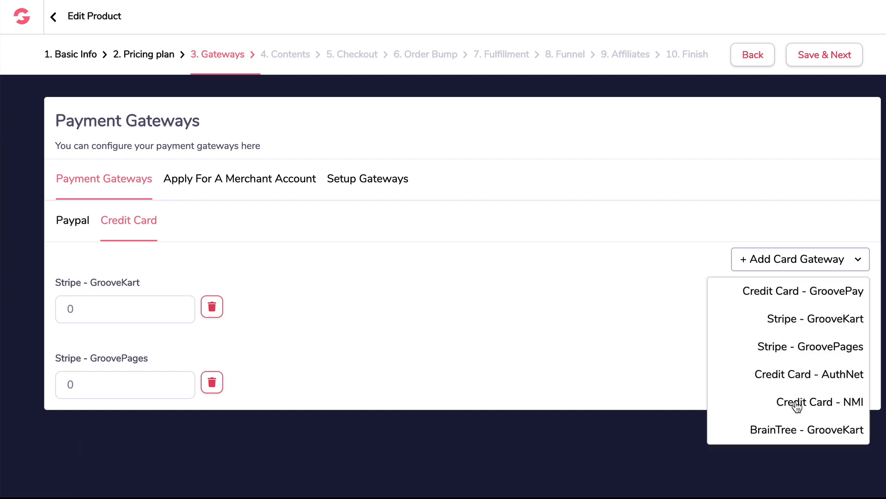
{"action": "left_click", "coordinate": [795, 431]}
Step: Add Credit Card - GroovePay, Credit Card - AuthNet and Credit Card - NMI to the product's credit card gateways
{"action": "left_click", "coordinate": [784, 260]}
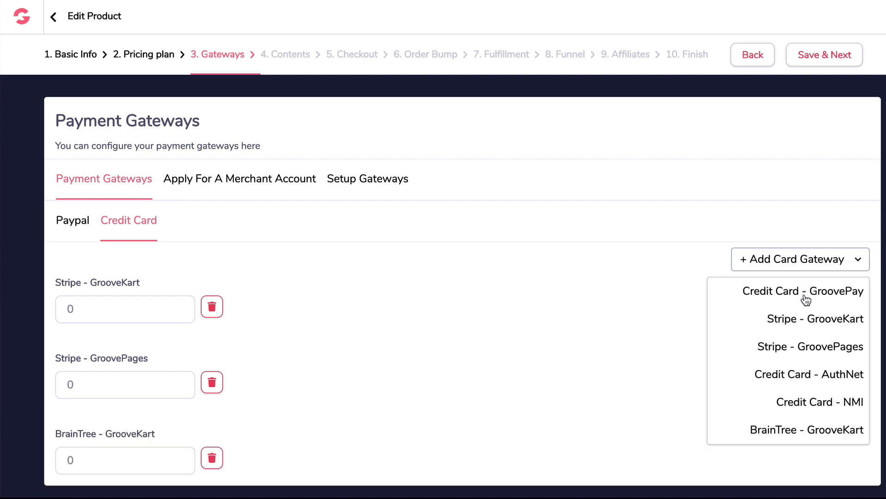
{"action": "left_click", "coordinate": [783, 273]}
{"action": "left_click", "coordinate": [778, 265]}
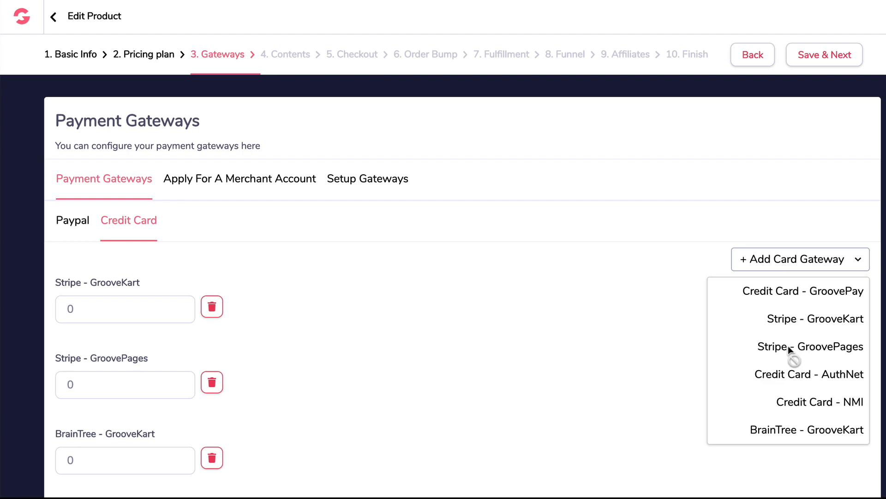
{"action": "left_click", "coordinate": [779, 273]}
{"action": "left_click", "coordinate": [779, 271]}
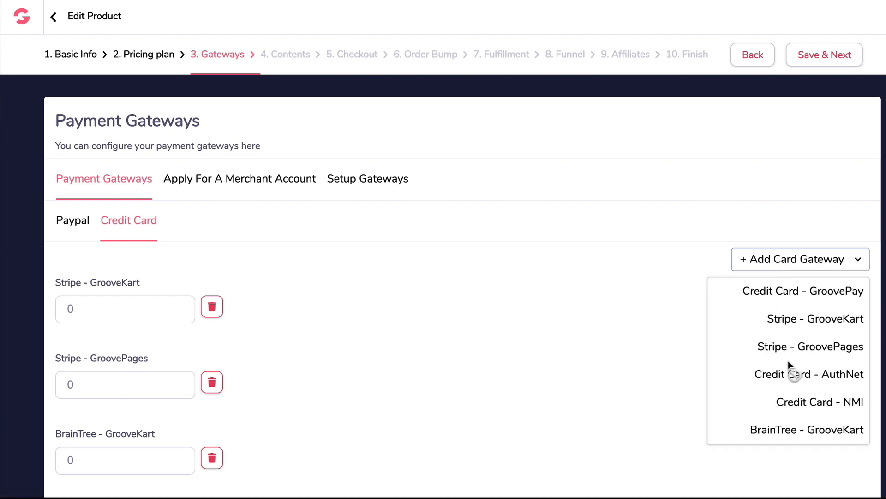
{"action": "left_click", "coordinate": [796, 412]}
Step: Set the card processing shares to 5 for Stripe - GrooveKart, 5 for Stripe - GroovePages and 10 for BrainTree - GrooveKart
{"action": "scroll", "coordinate": [414, 311], "scroll_direction": "down", "scroll_amount": 5}
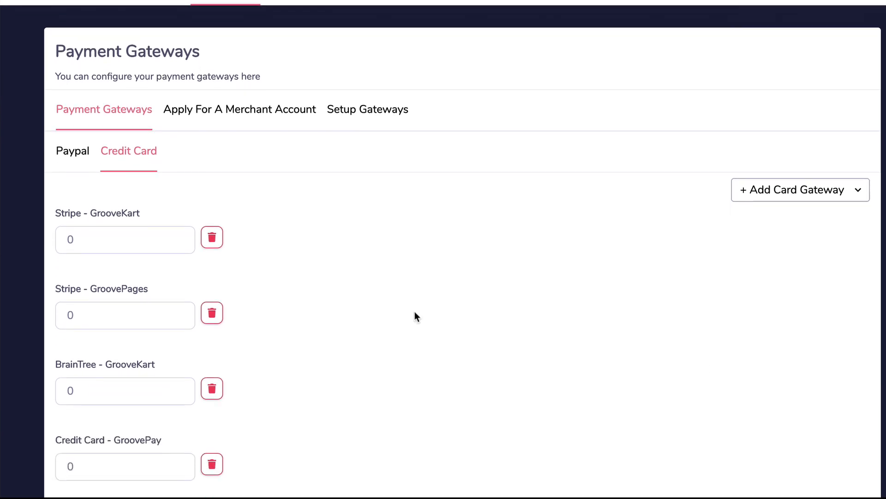
{"action": "scroll", "coordinate": [415, 316], "scroll_direction": "down", "scroll_amount": 2}
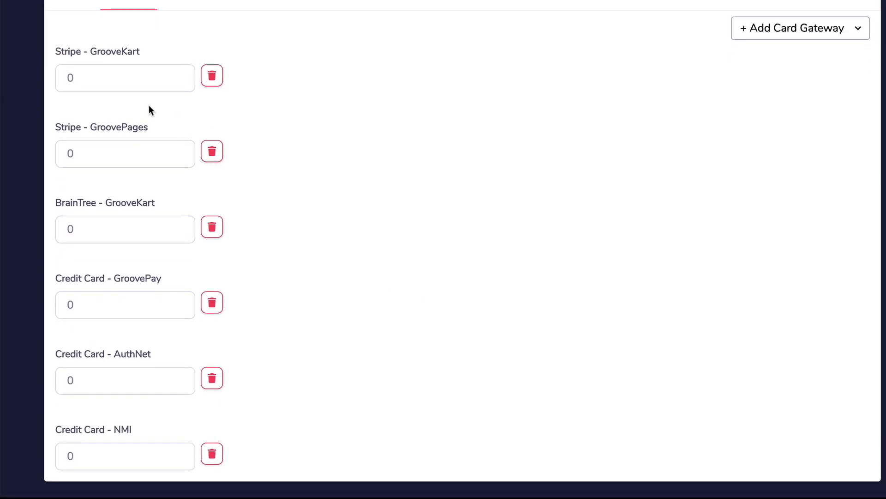
{"action": "left_click_drag", "start_coordinate": [114, 81], "coordinate": [51, 74]}
{"action": "type", "text": "5"}
{"action": "left_click_drag", "start_coordinate": [105, 144], "coordinate": [51, 145]}
{"action": "type", "text": "5"}
{"action": "left_click_drag", "start_coordinate": [109, 231], "coordinate": [59, 229]}
{"action": "type", "text": "10"}
{"action": "scroll", "coordinate": [375, 278], "scroll_direction": "up", "scroll_amount": 1}
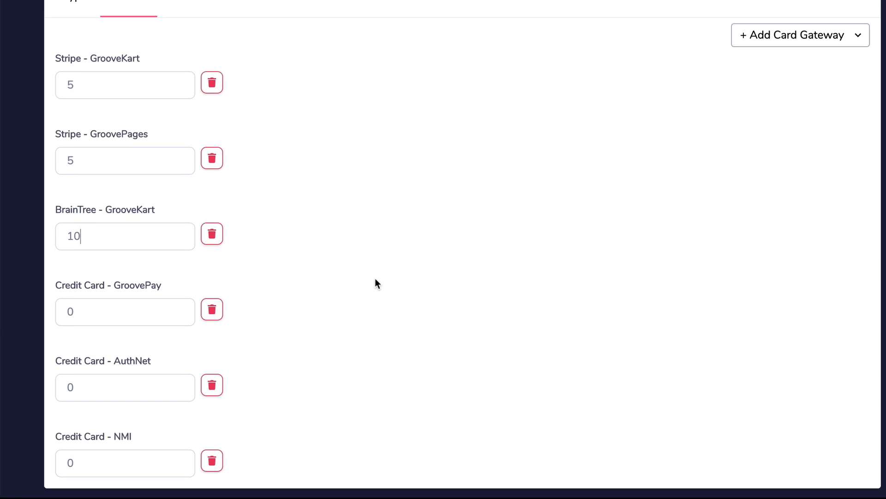
Step: Set the Credit Card processing shares to 50 for GroovePay, 20 for AuthNet and 10 for NMI
{"action": "scroll", "coordinate": [368, 280], "scroll_direction": "down", "scroll_amount": 1}
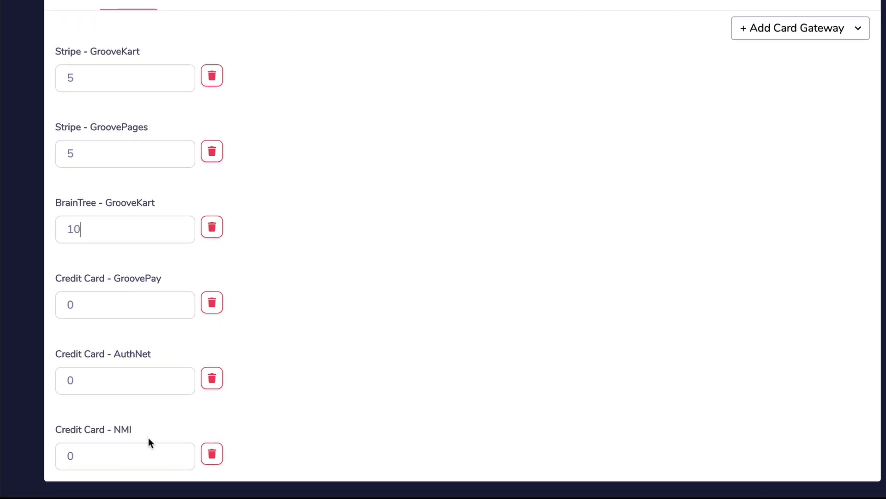
{"action": "left_click", "coordinate": [108, 304]}
{"action": "key", "text": "BackSpace"}
{"action": "type", "text": "50"}
{"action": "left_click", "coordinate": [105, 382]}
{"action": "key", "text": "BackSpace"}
{"action": "type", "text": "20"}
{"action": "left_click", "coordinate": [98, 459]}
{"action": "key", "text": "BackSpace"}
{"action": "type", "text": "10"}
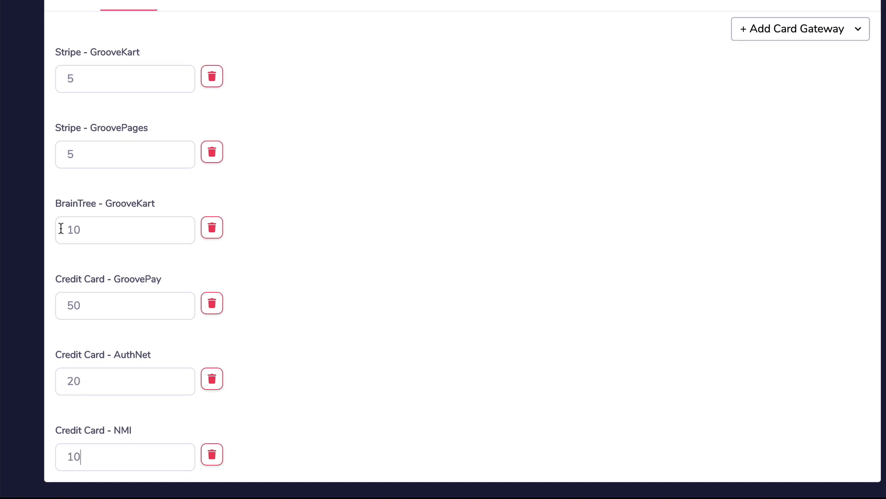
Step: Review how the processing shares are split across the credit card gateways and the PayPal accounts
{"action": "scroll", "coordinate": [346, 203], "scroll_direction": "up", "scroll_amount": 2}
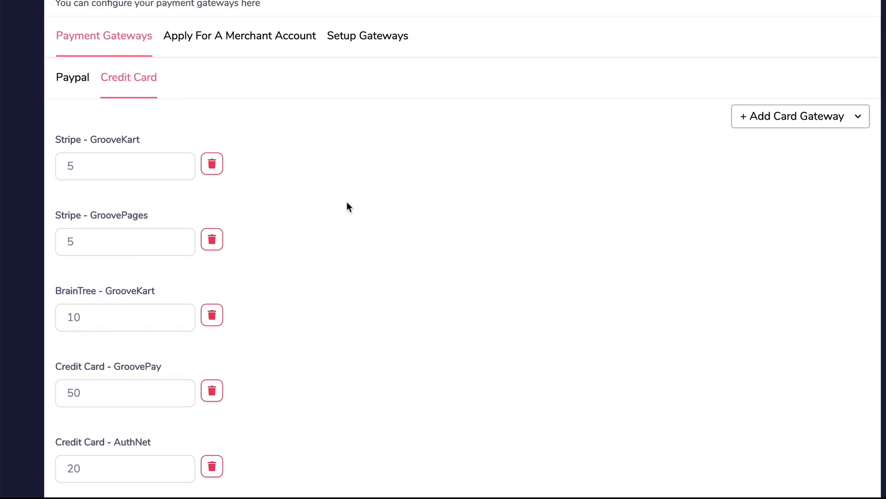
{"action": "scroll", "coordinate": [347, 202], "scroll_direction": "down", "scroll_amount": 2}
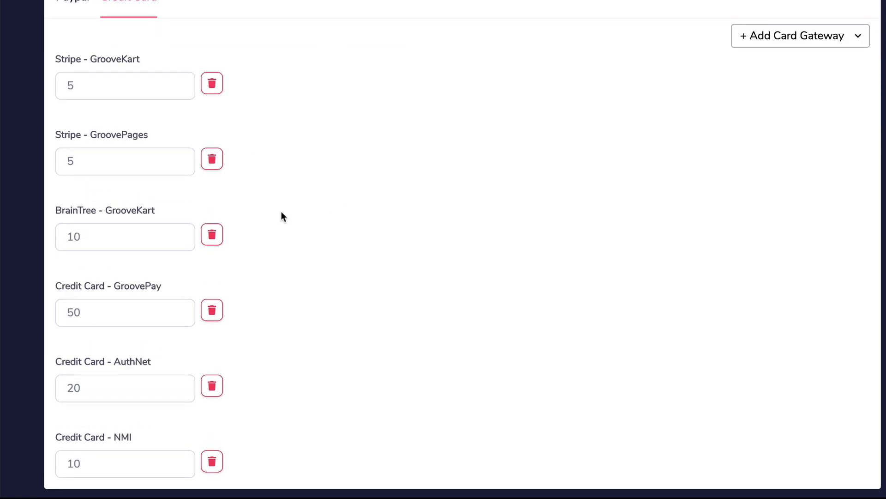
{"action": "scroll", "coordinate": [306, 245], "scroll_direction": "up", "scroll_amount": 3}
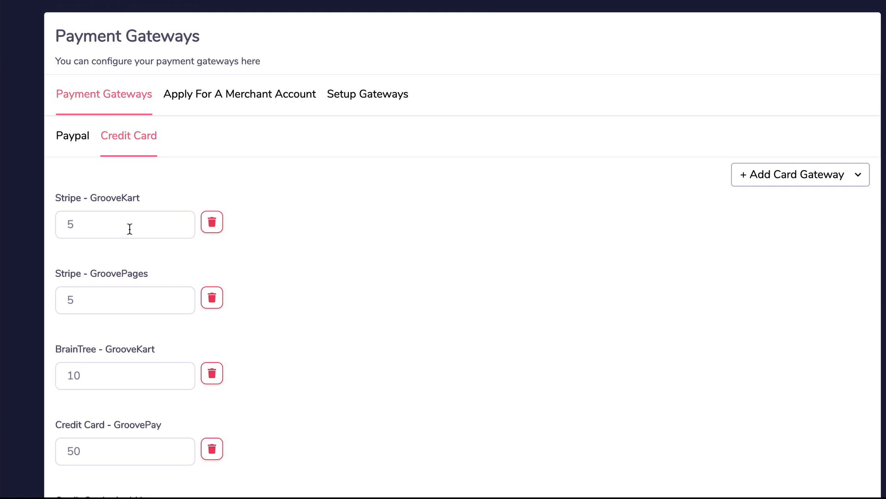
{"action": "scroll", "coordinate": [214, 231], "scroll_direction": "down", "scroll_amount": 1}
{"action": "scroll", "coordinate": [123, 196], "scroll_direction": "down", "scroll_amount": 3}
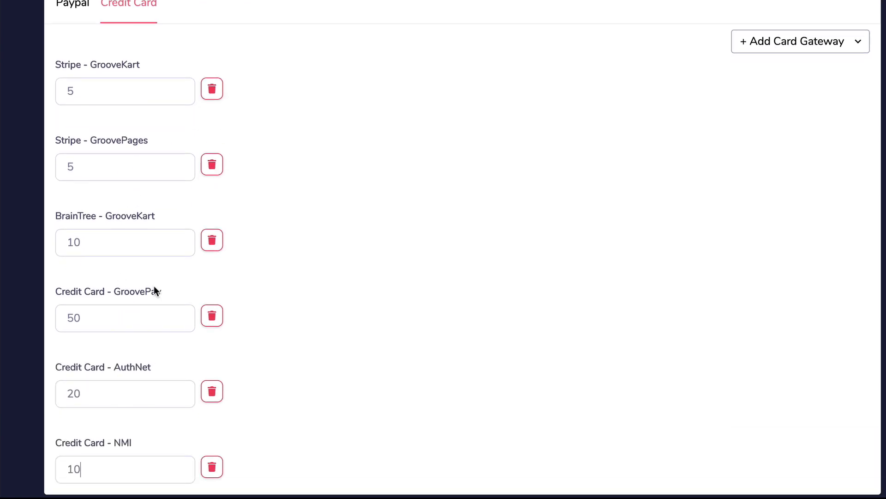
{"action": "scroll", "coordinate": [146, 253], "scroll_direction": "down", "scroll_amount": 1}
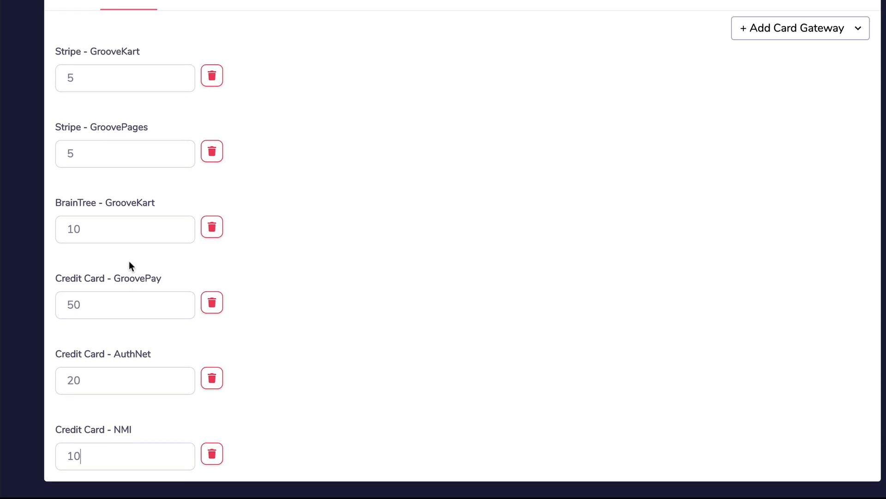
{"action": "scroll", "coordinate": [131, 263], "scroll_direction": "up", "scroll_amount": 2}
{"action": "scroll", "coordinate": [130, 264], "scroll_direction": "down", "scroll_amount": 1}
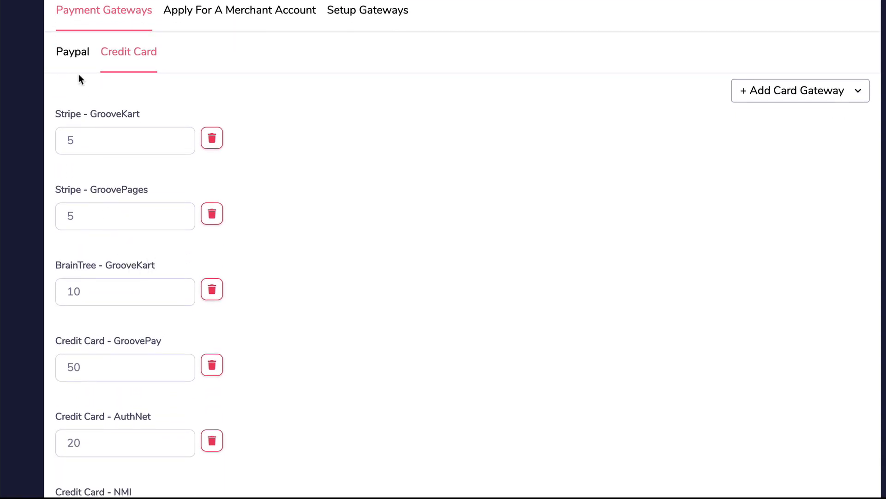
{"action": "left_click", "coordinate": [80, 60]}
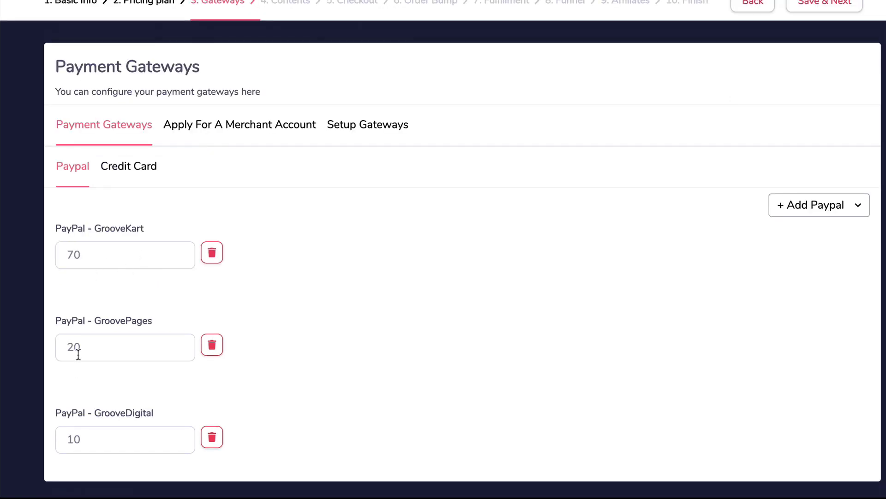
{"action": "left_click", "coordinate": [128, 174]}
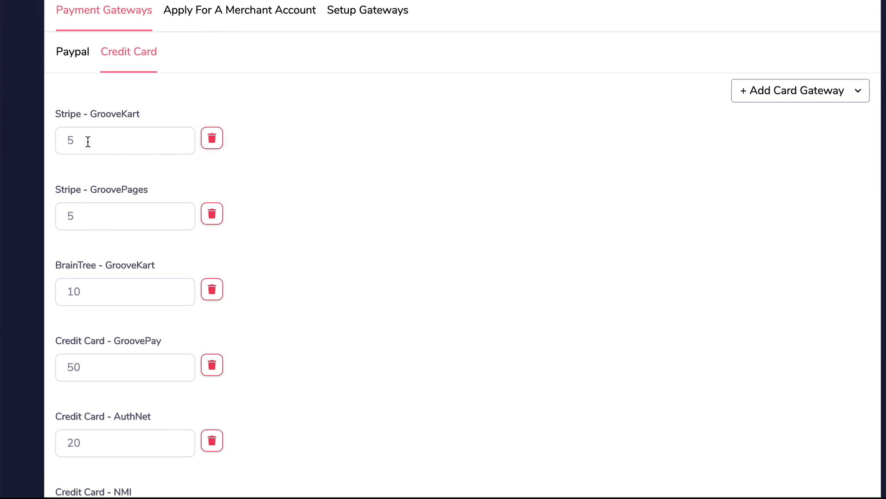
{"action": "scroll", "coordinate": [155, 286], "scroll_direction": "down", "scroll_amount": 2}
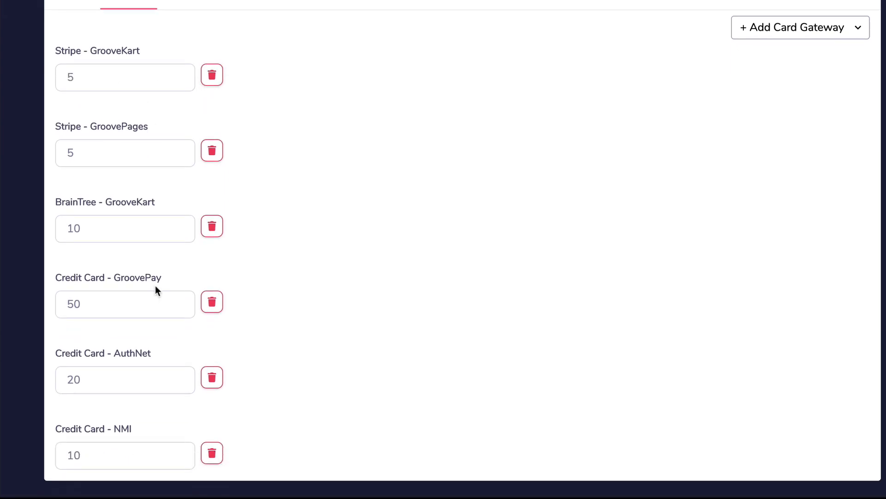
{"action": "scroll", "coordinate": [135, 236], "scroll_direction": "up", "scroll_amount": 3}
{"action": "scroll", "coordinate": [135, 236], "scroll_direction": "down", "scroll_amount": 1}
{"action": "scroll", "coordinate": [135, 238], "scroll_direction": "down", "scroll_amount": 2}
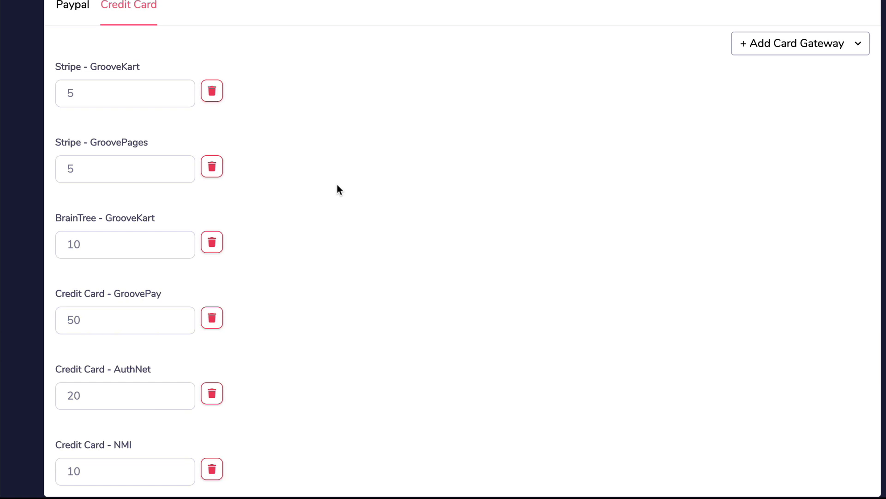
{"action": "scroll", "coordinate": [337, 184], "scroll_direction": "down", "scroll_amount": 1}
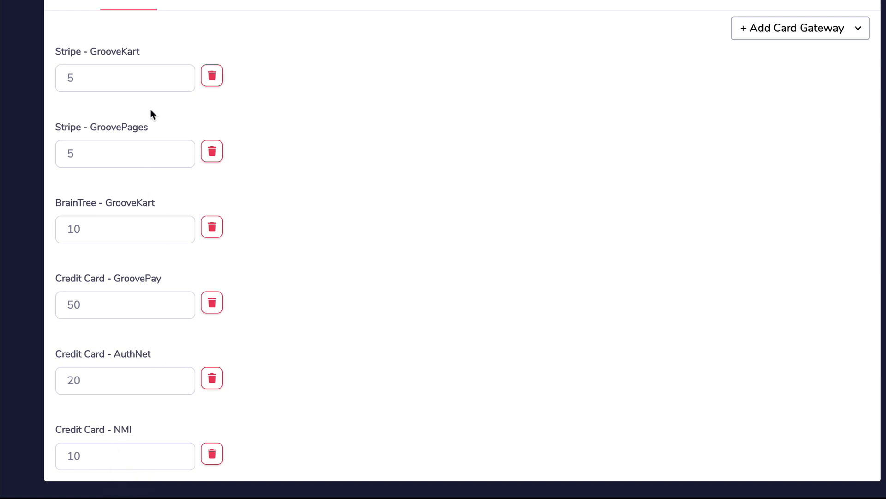
{"action": "scroll", "coordinate": [362, 179], "scroll_direction": "up", "scroll_amount": 3}
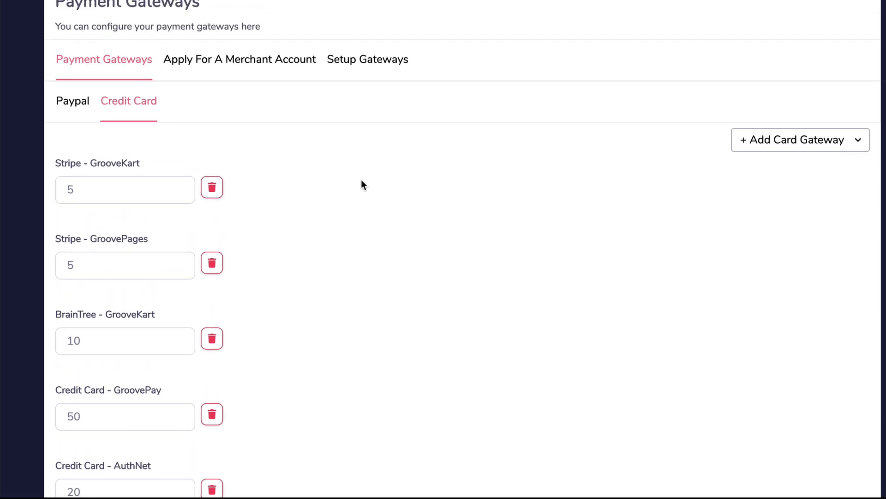
{"action": "scroll", "coordinate": [361, 180], "scroll_direction": "up", "scroll_amount": 2}
{"action": "scroll", "coordinate": [362, 182], "scroll_direction": "up", "scroll_amount": 1}
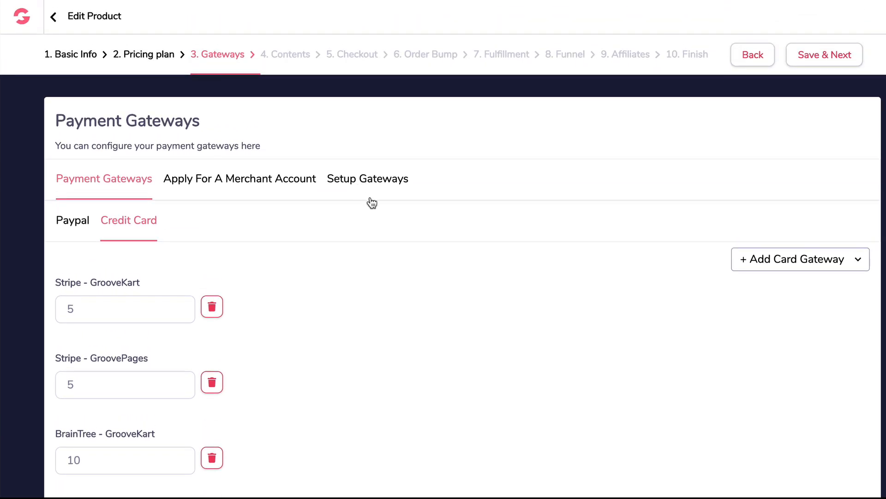
{"action": "scroll", "coordinate": [369, 201], "scroll_direction": "down", "scroll_amount": 2}
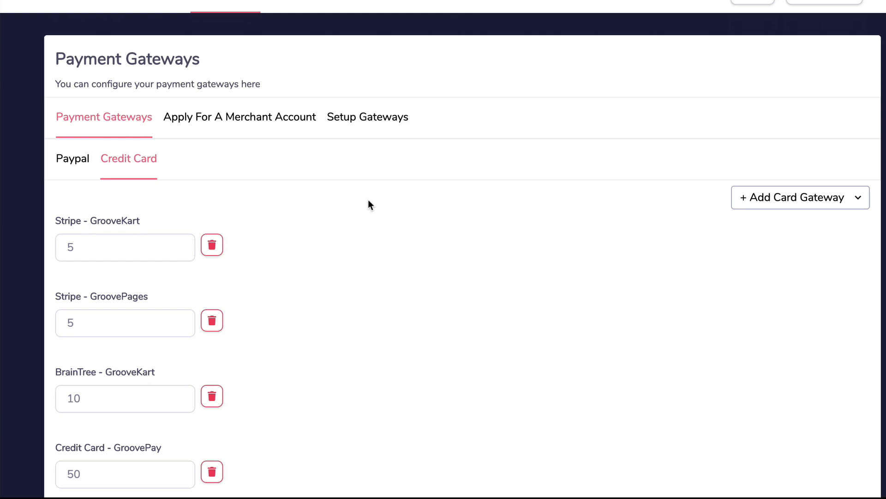
{"action": "scroll", "coordinate": [369, 203], "scroll_direction": "up", "scroll_amount": 2}
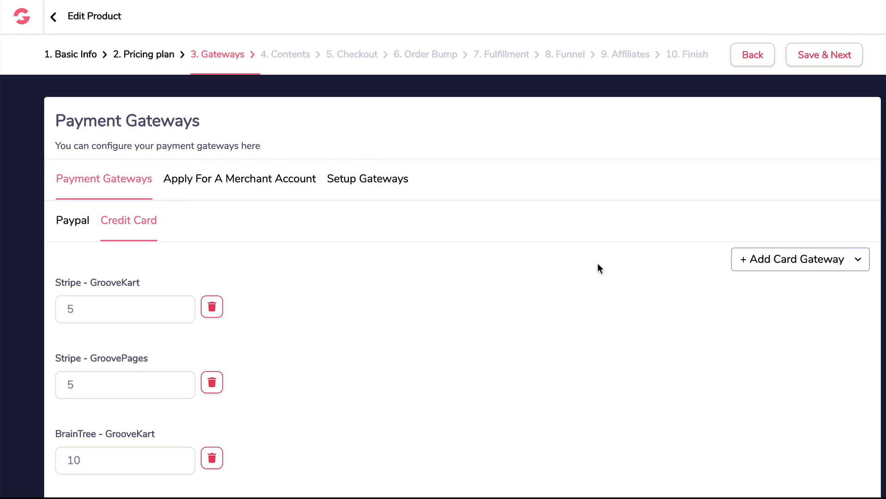
{"action": "left_click", "coordinate": [809, 57]}
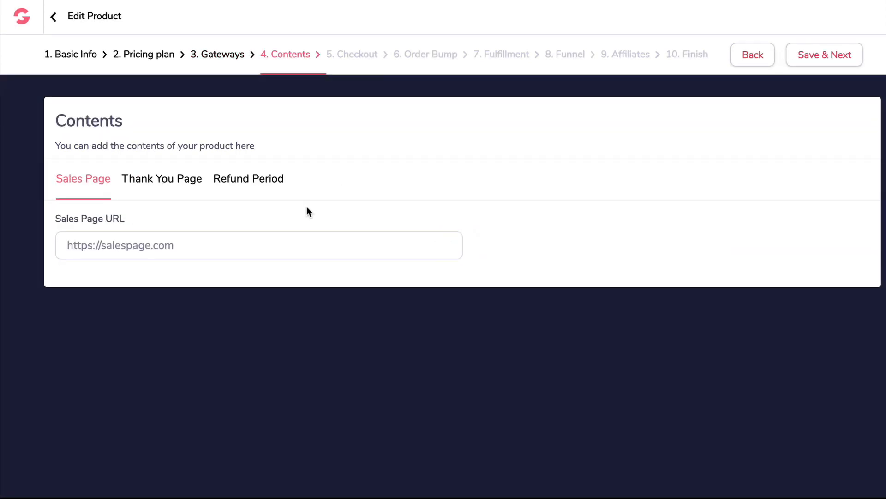
{"action": "left_click", "coordinate": [146, 247]}
{"action": "type", "text": "http://groovekart.com"}
{"action": "left_click_drag", "start_coordinate": [193, 249], "coordinate": [65, 245]}
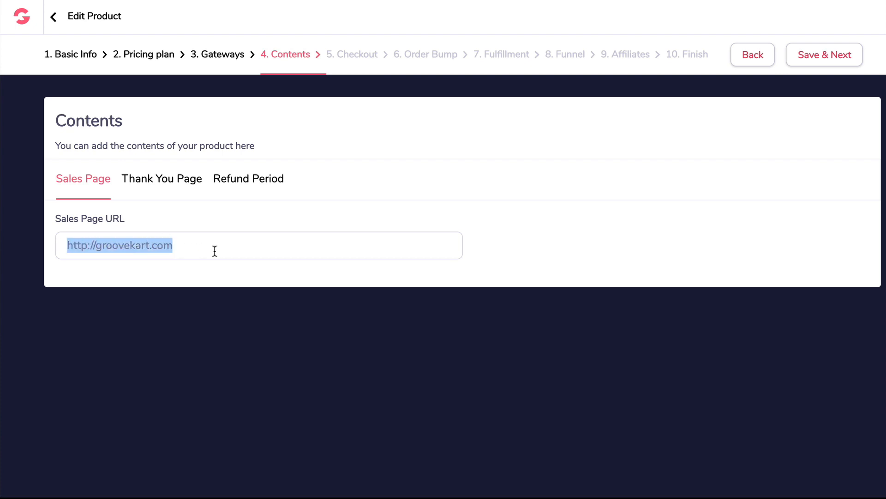
{"action": "left_click", "coordinate": [186, 217]}
{"action": "left_click_drag", "start_coordinate": [173, 248], "coordinate": [32, 234]}
{"action": "left_click", "coordinate": [161, 207]}
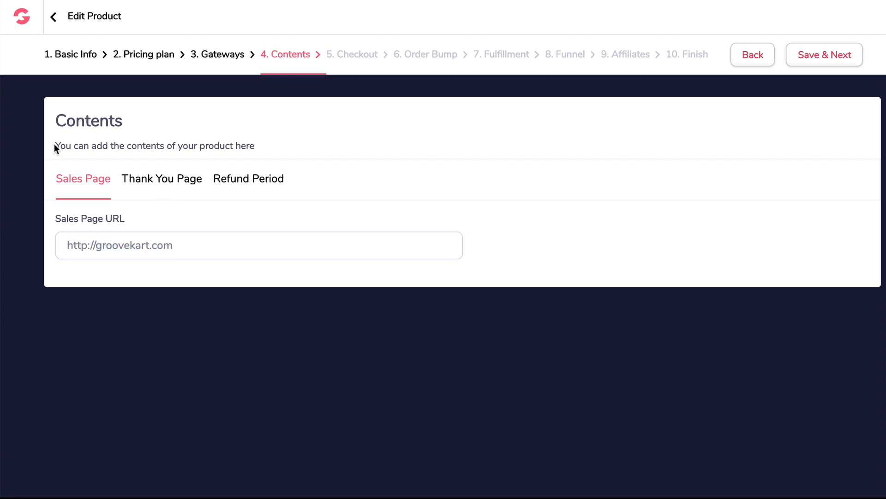
{"action": "left_click", "coordinate": [172, 183]}
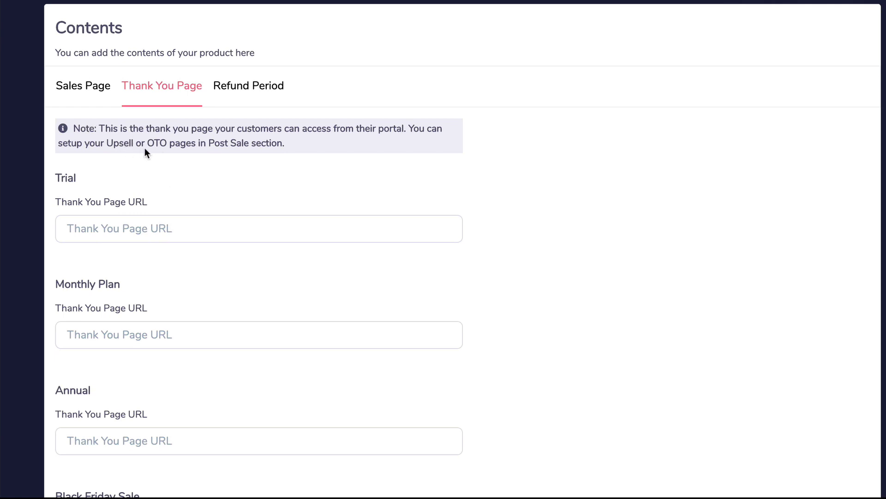
{"action": "scroll", "coordinate": [185, 150], "scroll_direction": "up", "scroll_amount": 2}
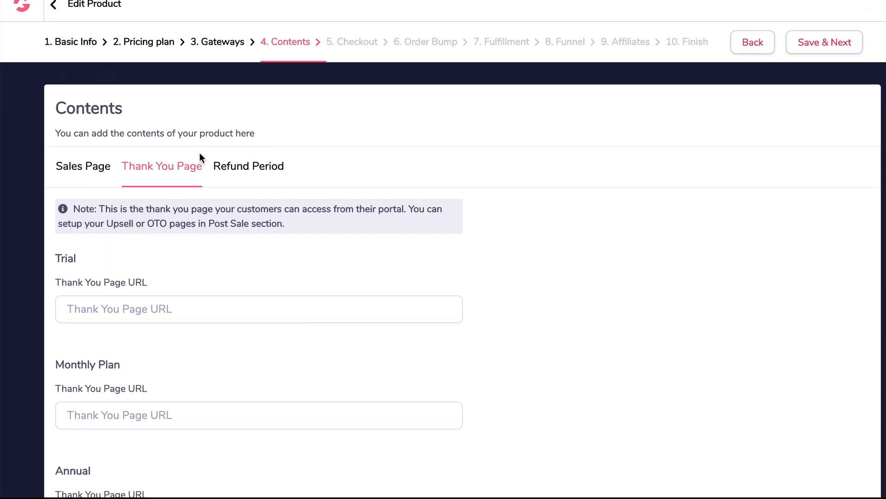
{"action": "scroll", "coordinate": [192, 182], "scroll_direction": "down", "scroll_amount": 2}
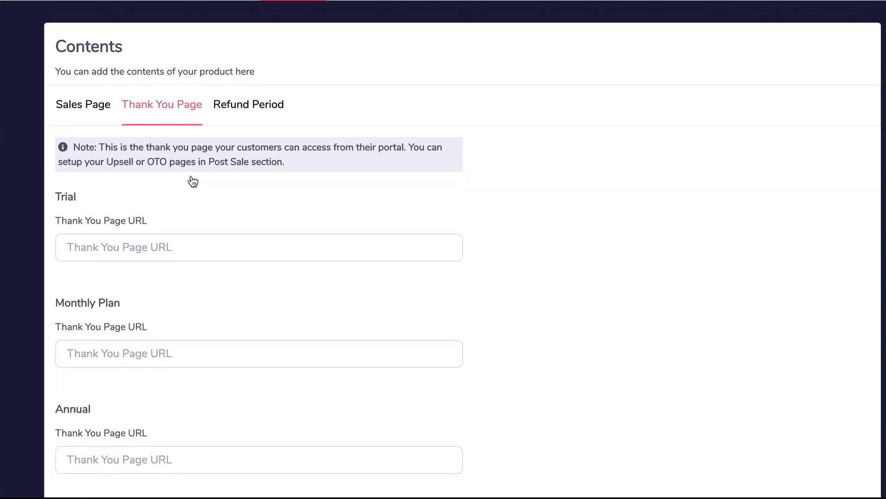
{"action": "scroll", "coordinate": [180, 205], "scroll_direction": "down", "scroll_amount": 1}
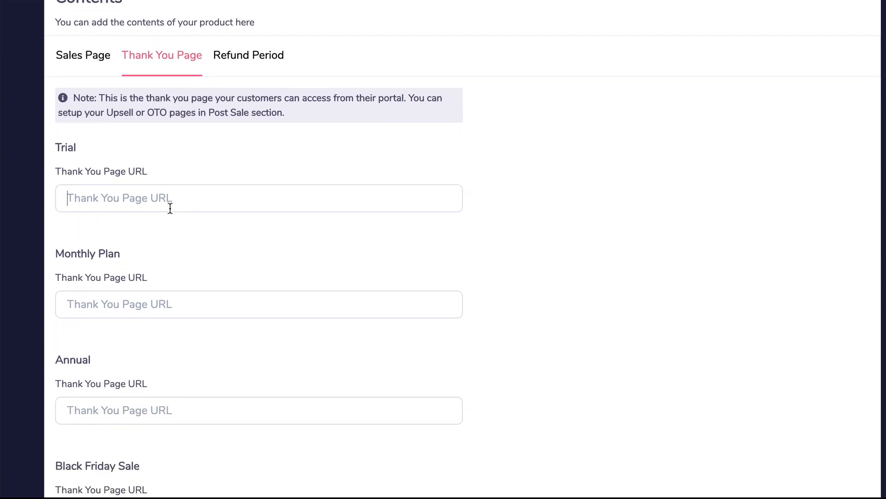
{"action": "scroll", "coordinate": [170, 205], "scroll_direction": "down", "scroll_amount": 1}
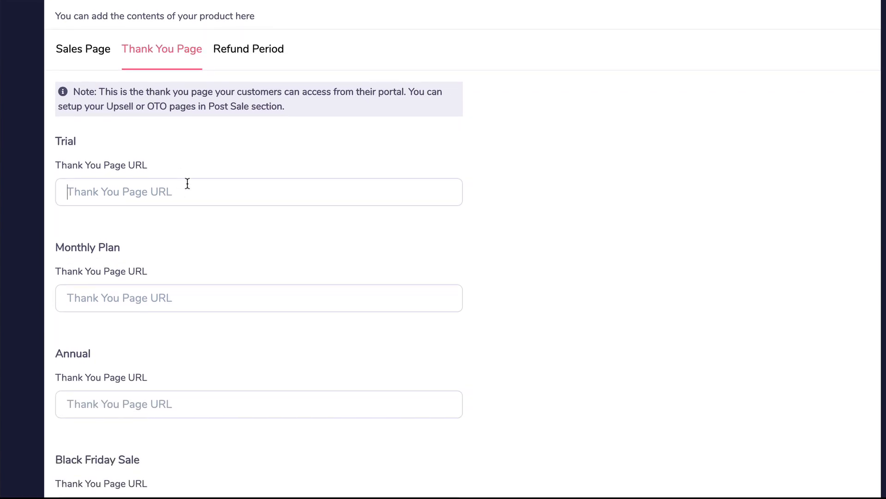
{"action": "type", "text": "http://groovekart.com/thankyou"}
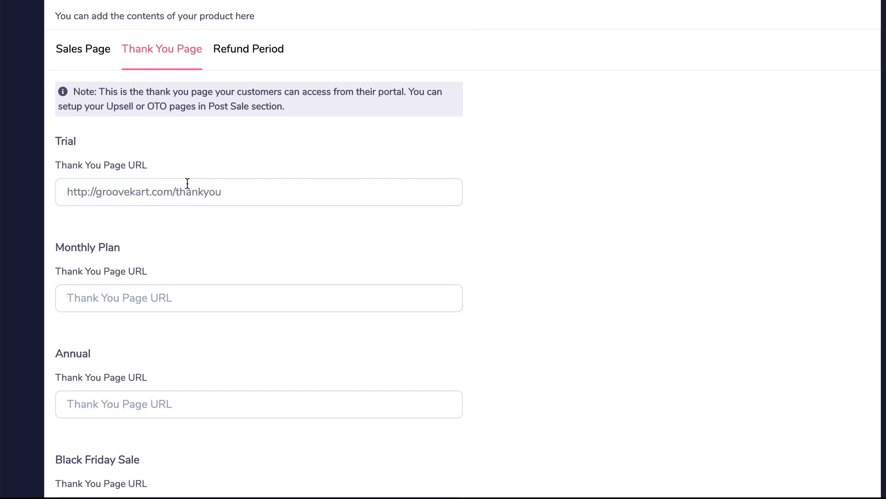
{"action": "type", "text": "http://groovekart.com/thankyou"}
{"action": "scroll", "coordinate": [168, 318], "scroll_direction": "down", "scroll_amount": 3}
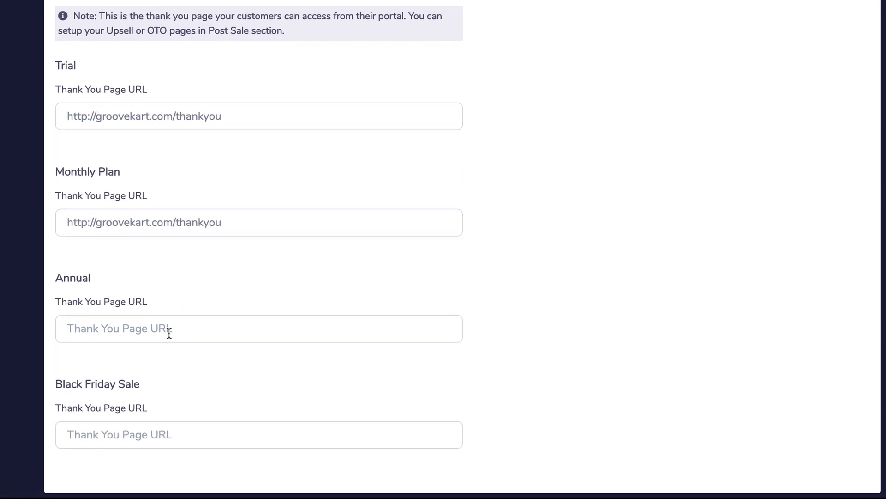
{"action": "left_click", "coordinate": [169, 333]}
{"action": "type", "text": "http://groovekart.com/thankyou"}
{"action": "left_click", "coordinate": [170, 437]}
{"action": "type", "text": "http://groovekart.com/thankyou"}
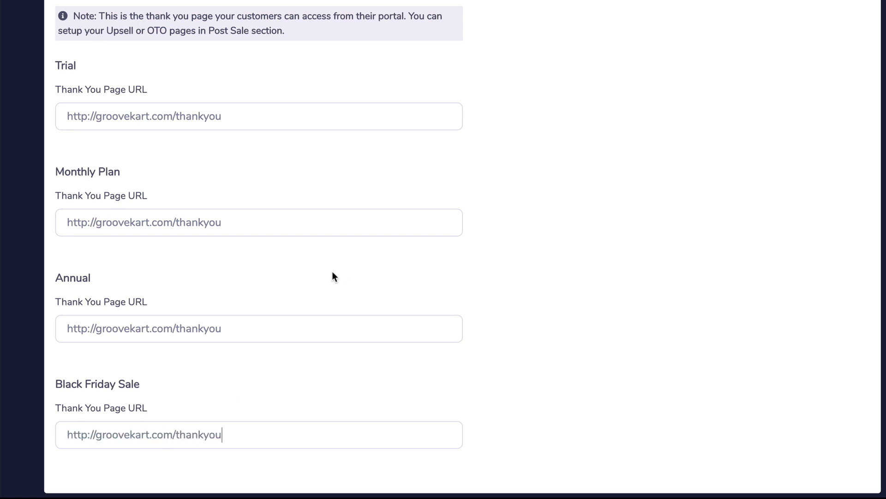
{"action": "scroll", "coordinate": [331, 273], "scroll_direction": "up", "scroll_amount": 1}
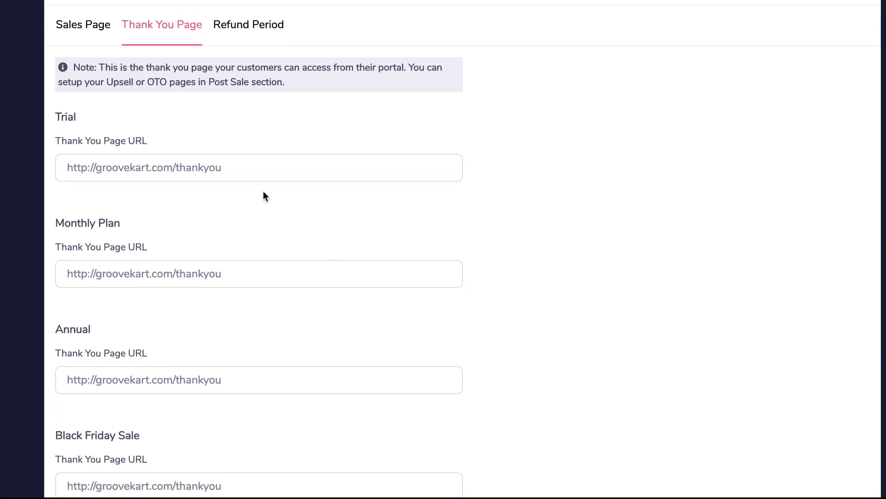
{"action": "left_click", "coordinate": [245, 170]}
{"action": "scroll", "coordinate": [274, 270], "scroll_direction": "down", "scroll_amount": 1}
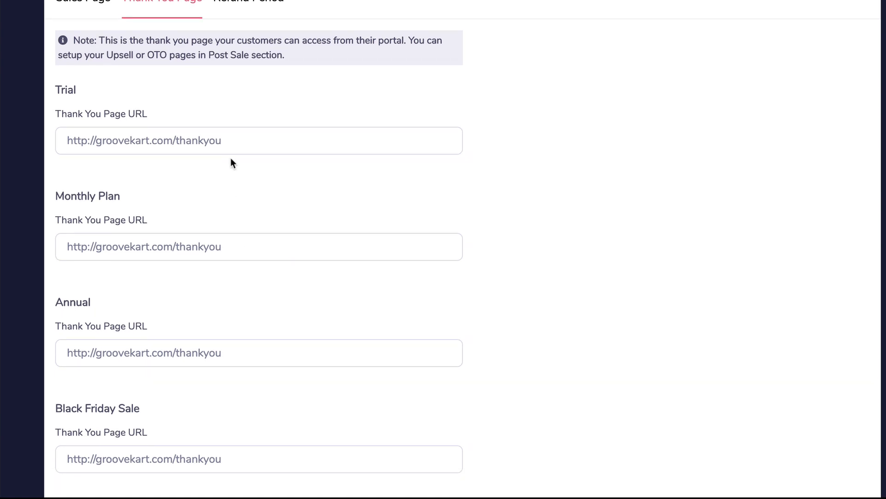
{"action": "left_click", "coordinate": [248, 352]}
{"action": "type", "text": "-annual"}
{"action": "scroll", "coordinate": [252, 277], "scroll_direction": "down", "scroll_amount": 1}
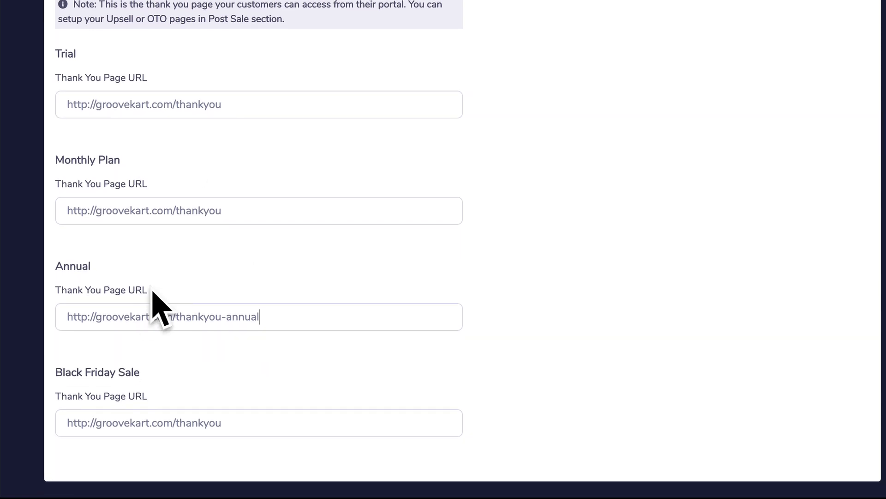
{"action": "left_click", "coordinate": [250, 423]}
{"action": "type", "text": "-bf"}
Step: Review the thank you page URLs assigned to the Trial, Monthly Plan, Annual and Black Friday Sale price points
{"action": "scroll", "coordinate": [222, 412], "scroll_direction": "up", "scroll_amount": 2}
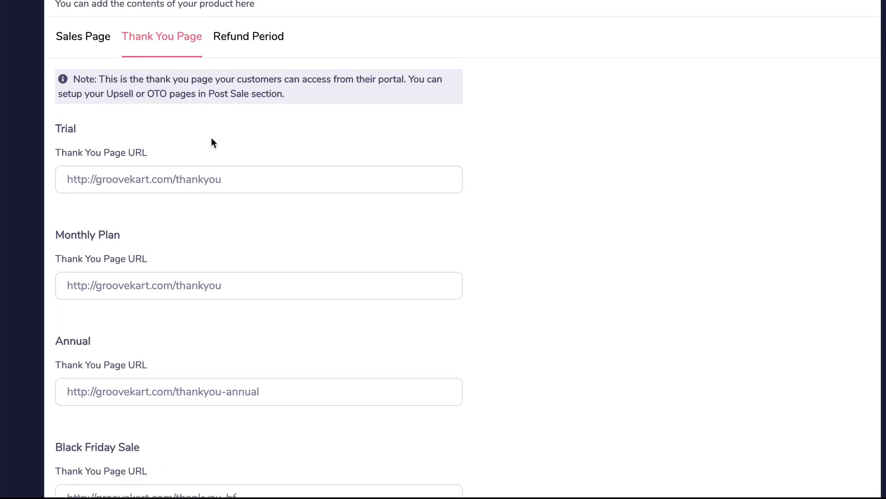
{"action": "scroll", "coordinate": [241, 180], "scroll_direction": "up", "scroll_amount": 2}
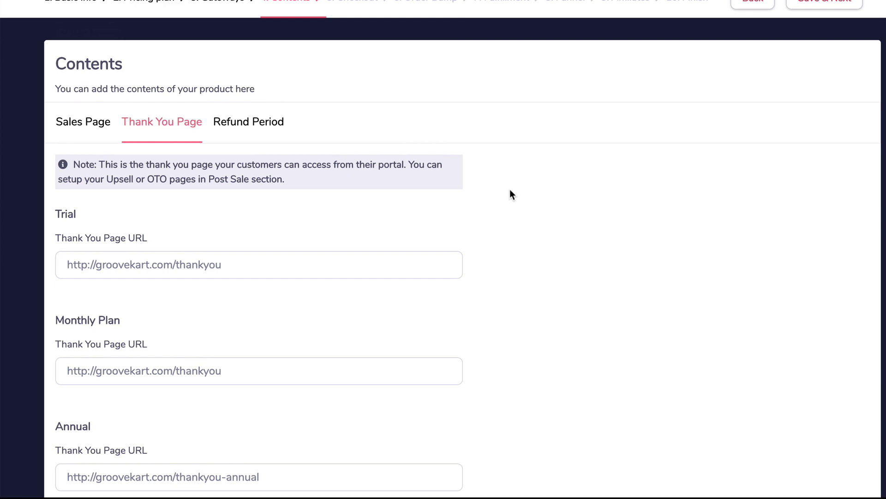
{"action": "scroll", "coordinate": [510, 192], "scroll_direction": "down", "scroll_amount": 2}
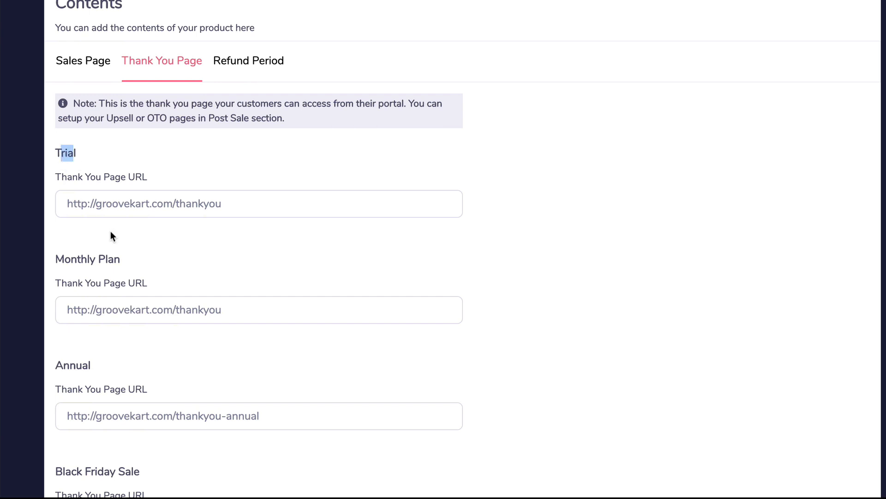
{"action": "scroll", "coordinate": [146, 263], "scroll_direction": "down", "scroll_amount": 3}
{"action": "left_click_drag", "start_coordinate": [97, 264], "coordinate": [55, 267]}
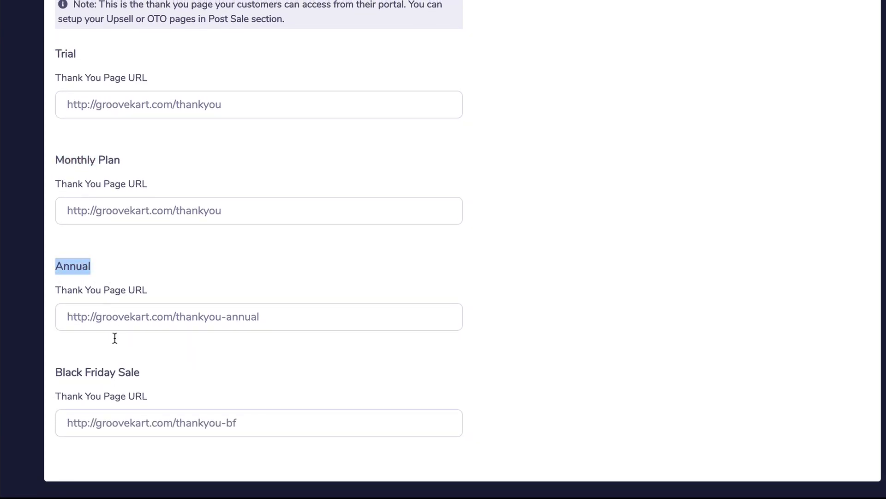
{"action": "left_click_drag", "start_coordinate": [134, 375], "coordinate": [107, 374]}
{"action": "left_click", "coordinate": [378, 247]}
{"action": "scroll", "coordinate": [430, 272], "scroll_direction": "up", "scroll_amount": 1}
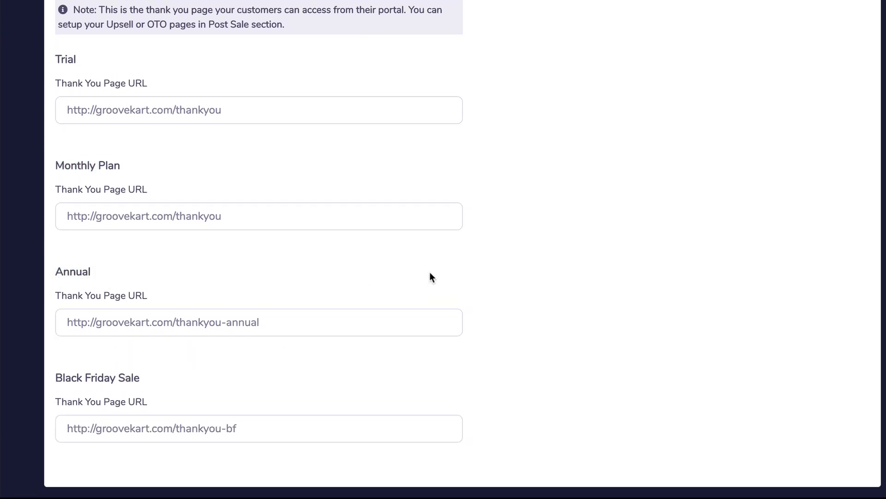
{"action": "scroll", "coordinate": [603, 272], "scroll_direction": "up", "scroll_amount": 5}
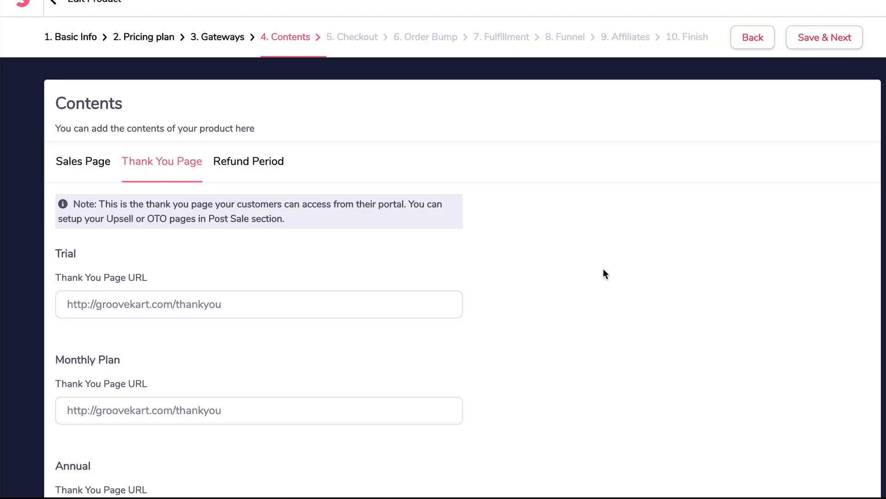
Step: Set the product's refund period to 30 and read the note about affiliate commissions
{"action": "left_click", "coordinate": [270, 167]}
{"action": "left_click", "coordinate": [115, 312]}
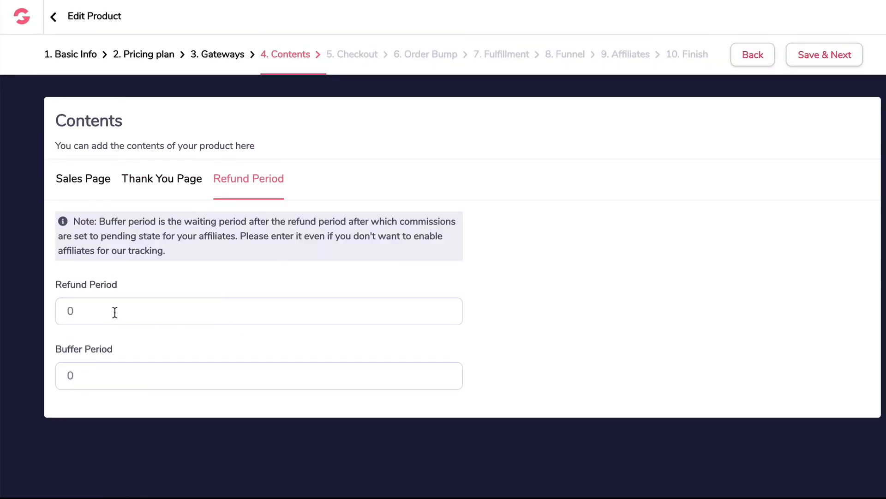
{"action": "type", "text": "30"}
{"action": "double_click", "coordinate": [93, 309]}
{"action": "left_click_drag", "start_coordinate": [399, 221], "coordinate": [239, 236]}
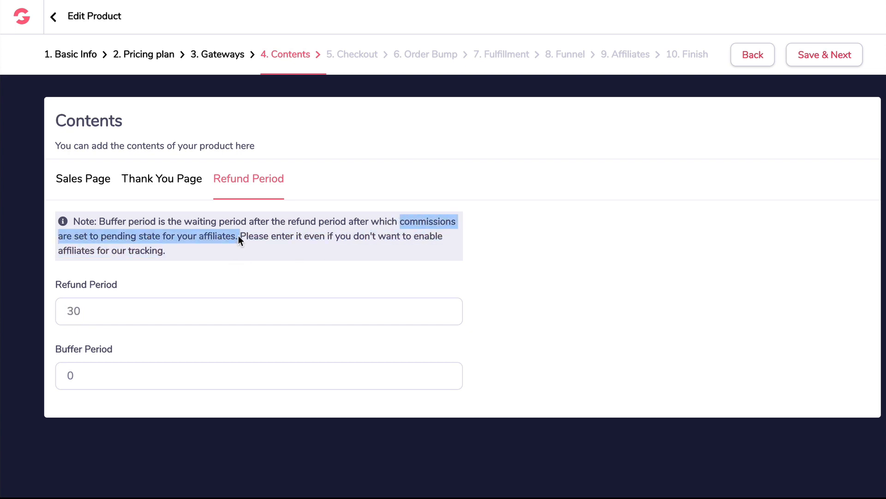
{"action": "left_click", "coordinate": [194, 286]}
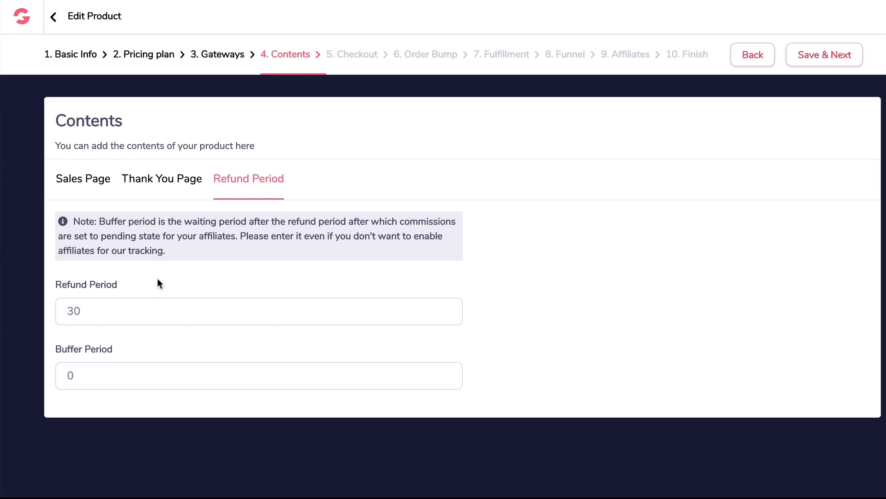
Step: Set the product's buffer period to 7
{"action": "left_click", "coordinate": [100, 378]}
{"action": "key", "text": "BackSpace"}
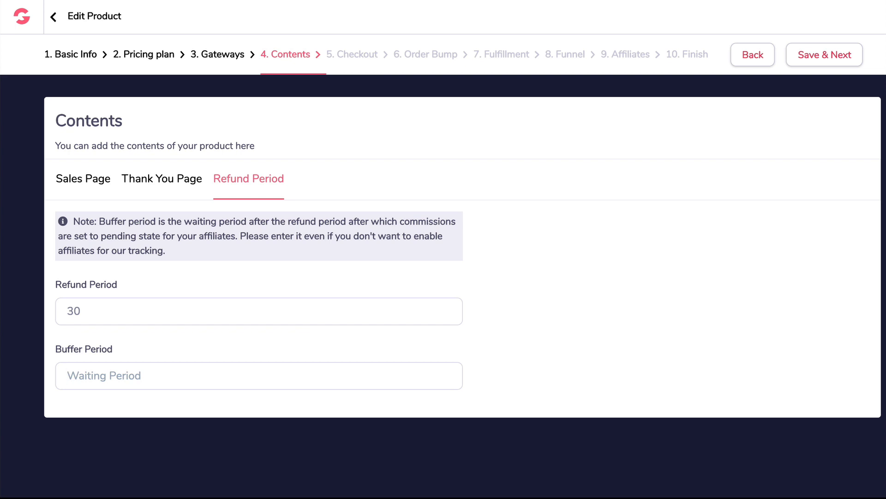
{"action": "type", "text": "7"}
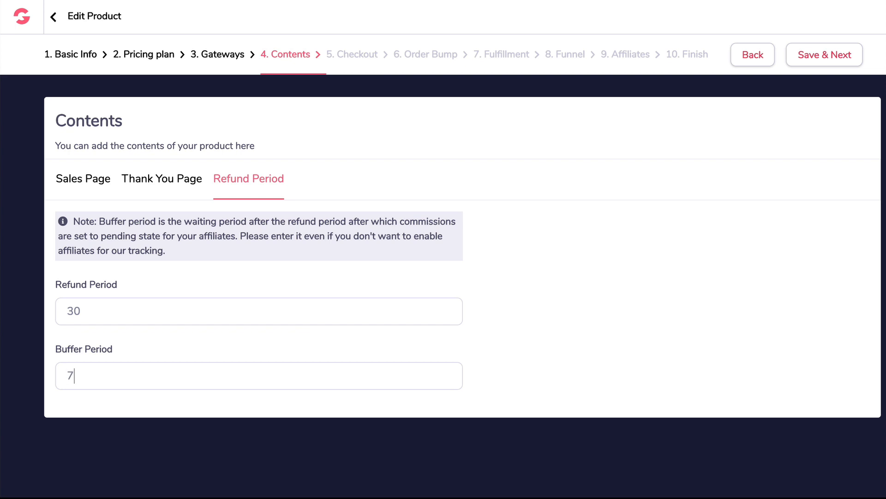
Step: Try buffer periods of 10 and 15, and return the value to 7
{"action": "key", "text": "BackSpace"}
{"action": "type", "text": "10"}
{"action": "key", "text": "BackSpace"}
{"action": "type", "text": "5"}
{"action": "key", "text": "BackSpace"}
{"action": "key", "text": "BackSpace"}
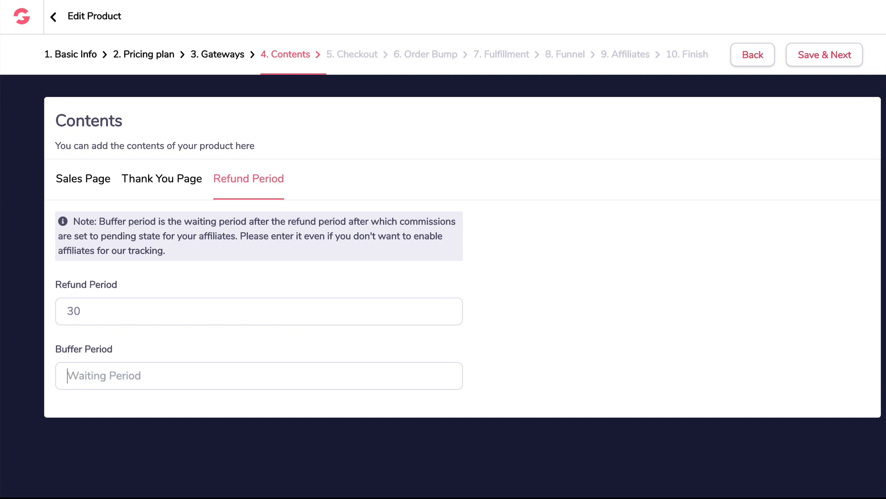
{"action": "type", "text": "7"}
{"action": "key", "text": "BackSpace"}
{"action": "type", "text": "15"}
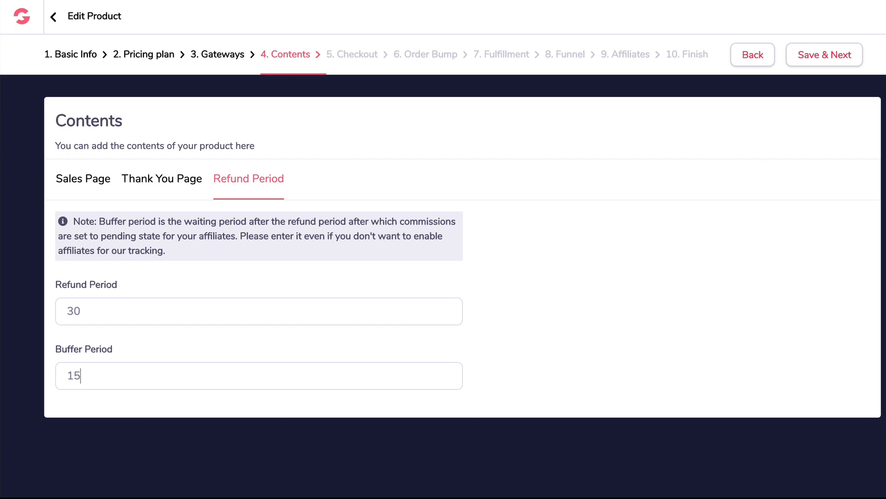
{"action": "key", "text": "BackSpace"}
{"action": "key", "text": "BackSpace"}
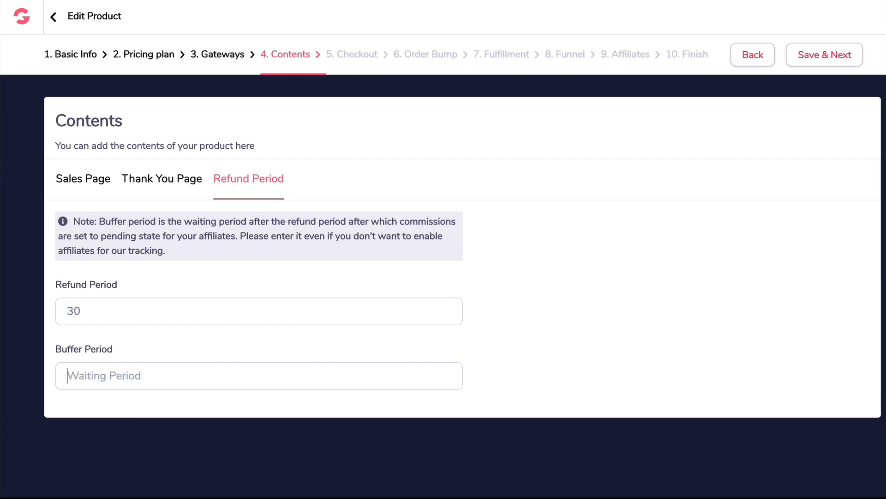
{"action": "type", "text": "7"}
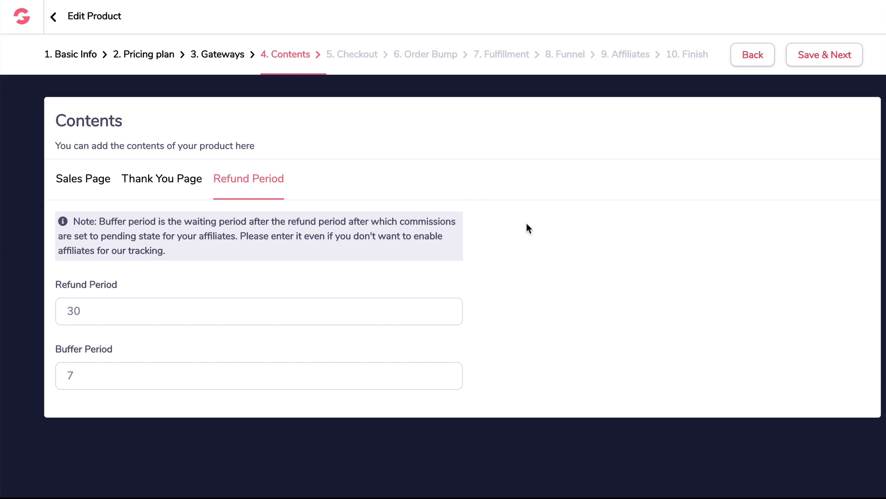
Step: Save the product contents and review the checkout page's type and look and feel options
{"action": "left_click", "coordinate": [816, 57]}
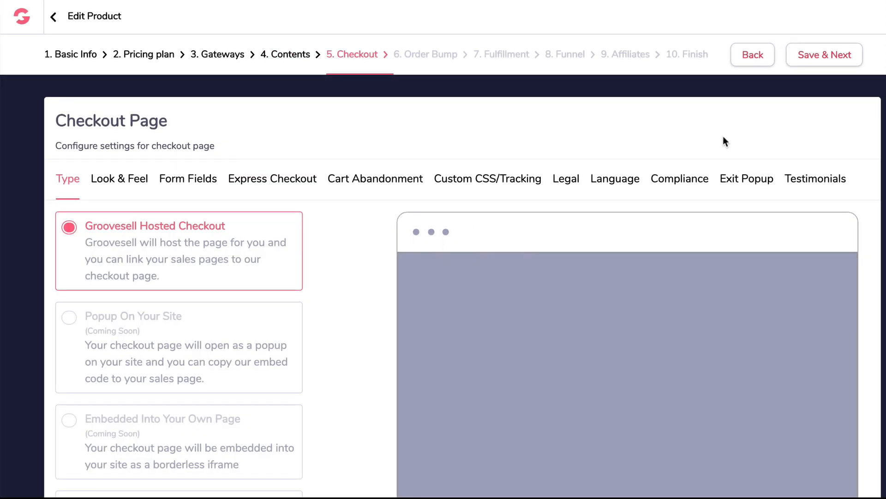
{"action": "scroll", "coordinate": [723, 137], "scroll_direction": "down", "scroll_amount": 1}
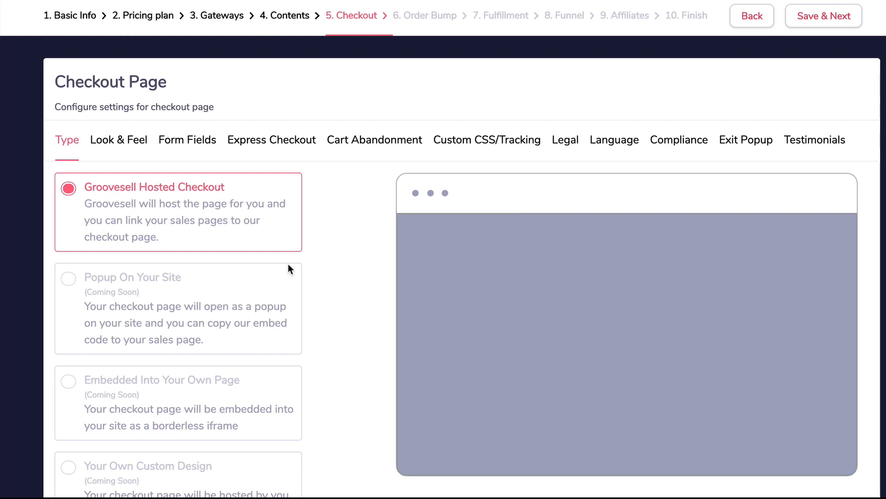
{"action": "scroll", "coordinate": [298, 317], "scroll_direction": "down", "scroll_amount": 2}
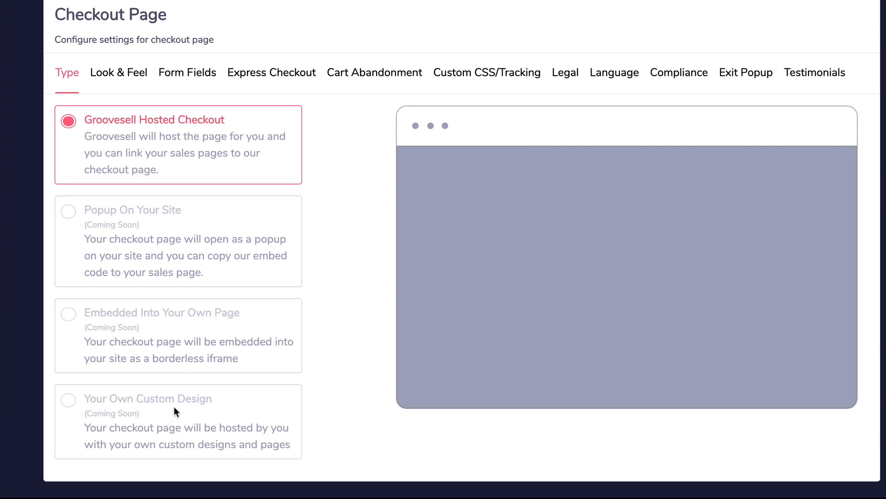
{"action": "scroll", "coordinate": [173, 407], "scroll_direction": "up", "scroll_amount": 2}
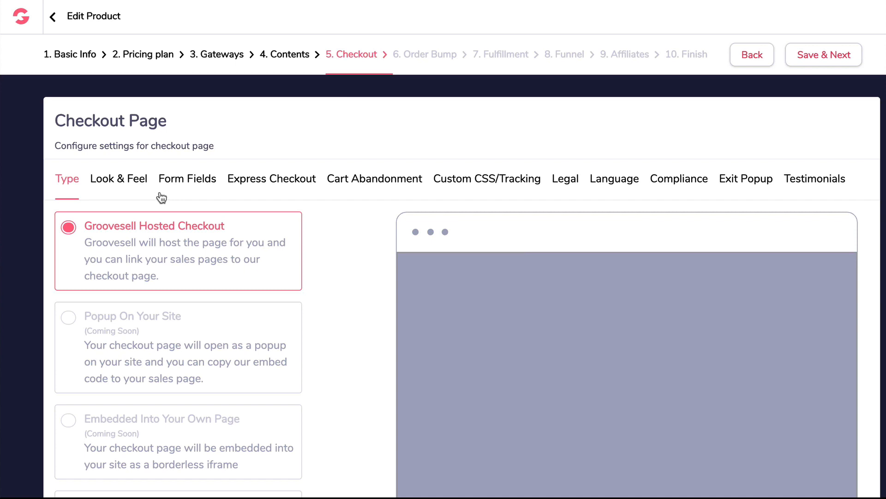
{"action": "left_click", "coordinate": [131, 185]}
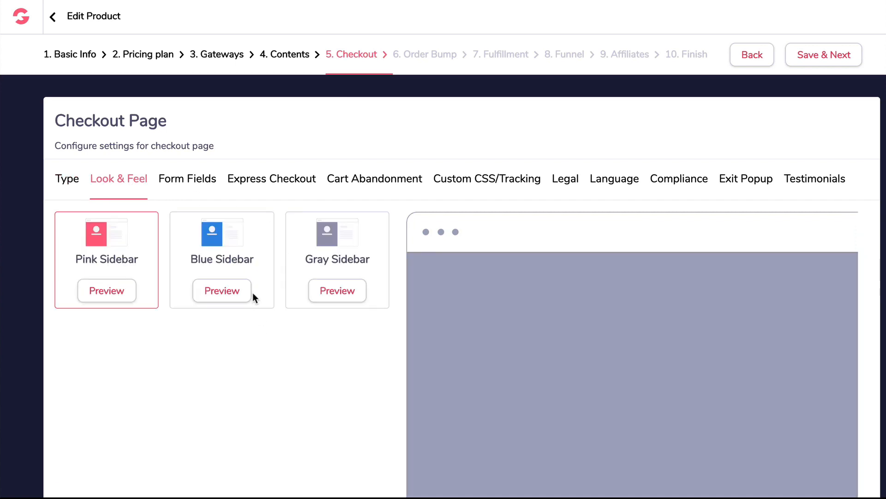
{"action": "scroll", "coordinate": [253, 296], "scroll_direction": "down", "scroll_amount": 2}
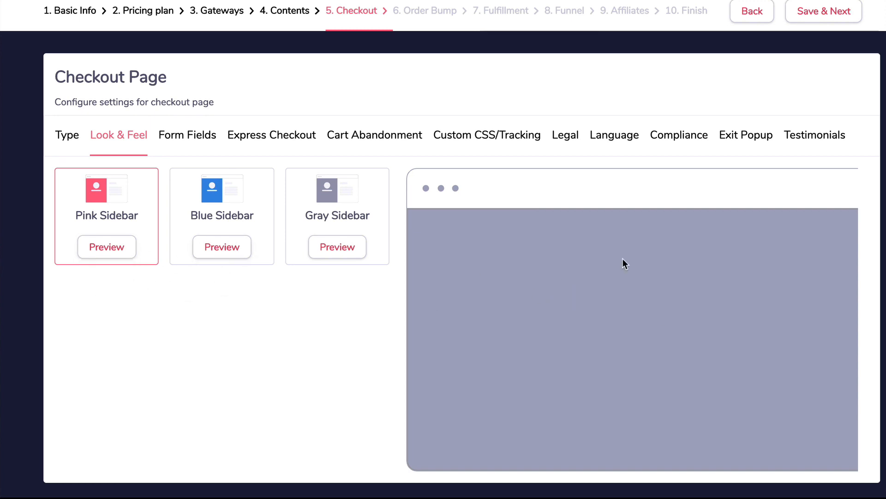
{"action": "scroll", "coordinate": [215, 290], "scroll_direction": "up", "scroll_amount": 1}
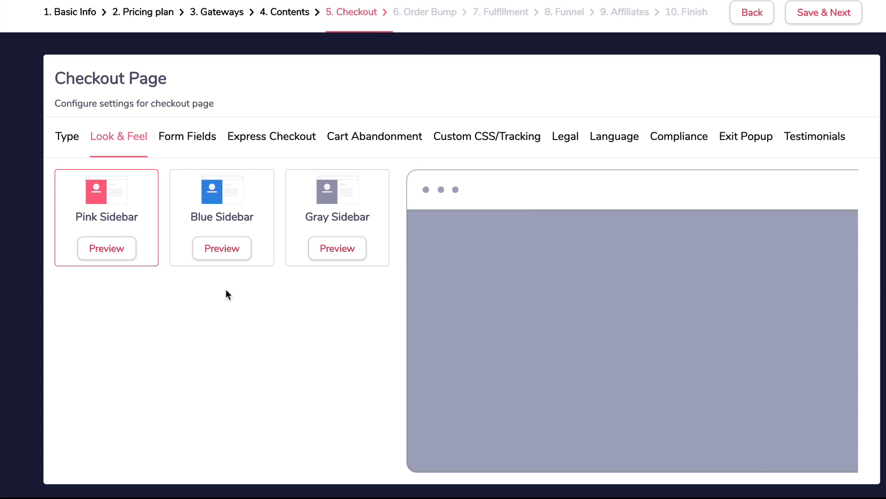
Step: Enable the Country And State, Address, City And Postal Code, Phone and Company fields on the checkout form
{"action": "left_click", "coordinate": [201, 146]}
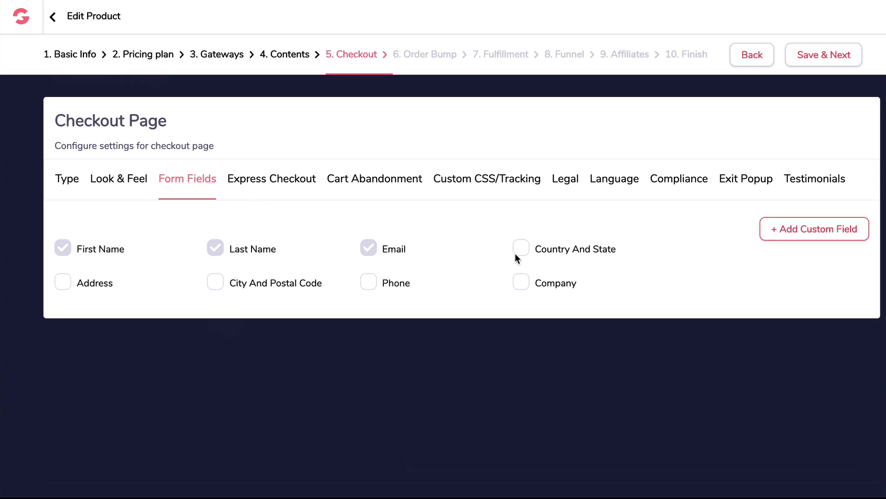
{"action": "left_click", "coordinate": [275, 283]}
{"action": "left_click", "coordinate": [370, 283]}
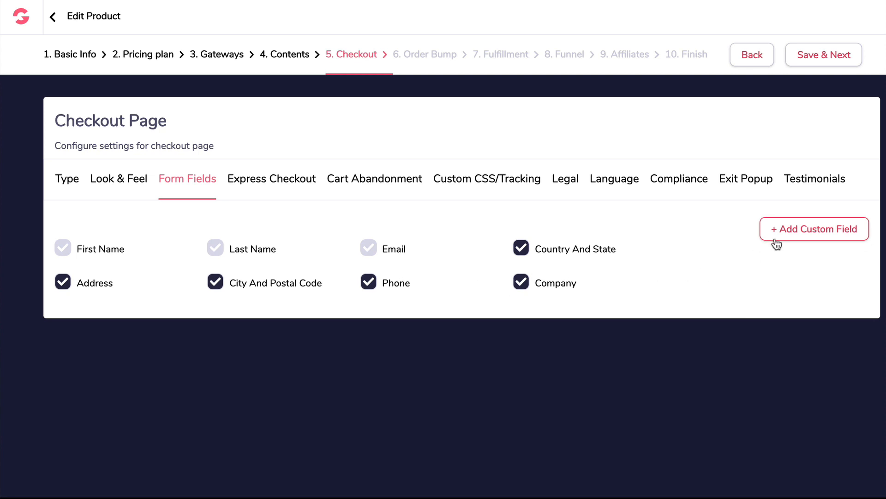
Step: Add a custom checkout form field named storename
{"action": "left_click", "coordinate": [785, 229]}
{"action": "left_click", "coordinate": [399, 240]}
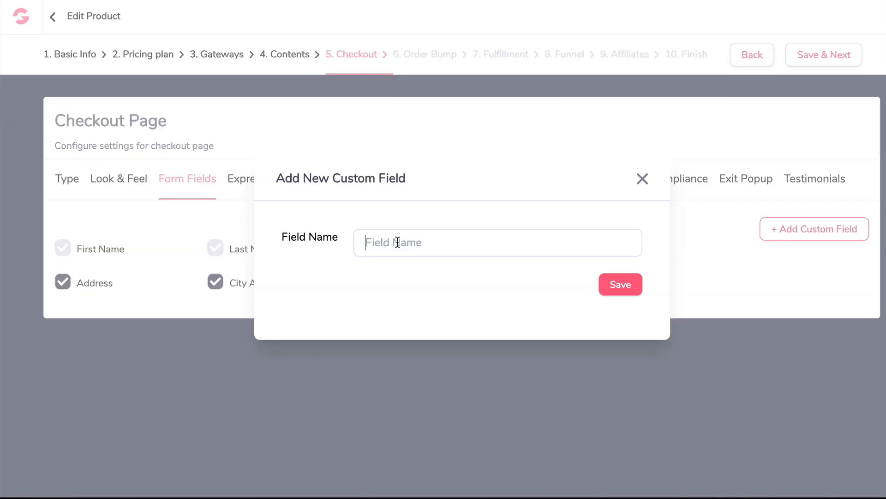
{"action": "type", "text": "username"}
{"action": "key", "text": "ctrl+a"}
{"action": "type", "text": "storename"}
{"action": "left_click", "coordinate": [622, 290]}
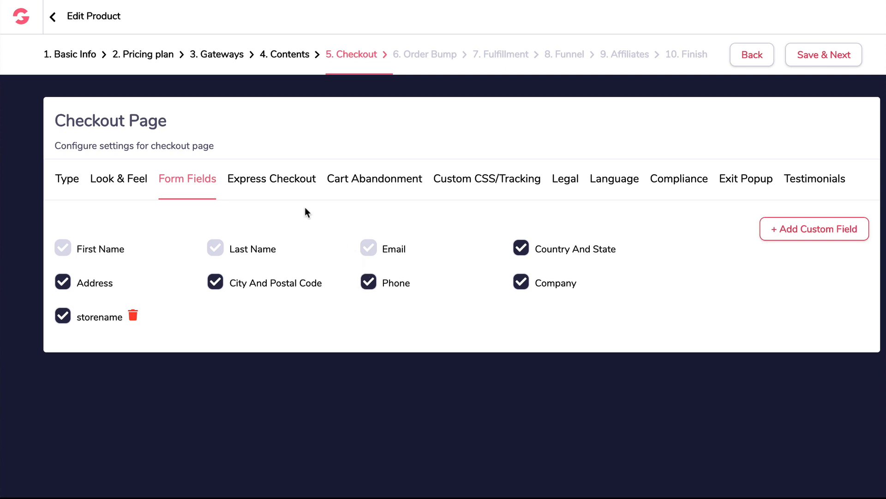
Step: Review the express checkout and cart abandonment options of the checkout page
{"action": "left_click", "coordinate": [281, 186]}
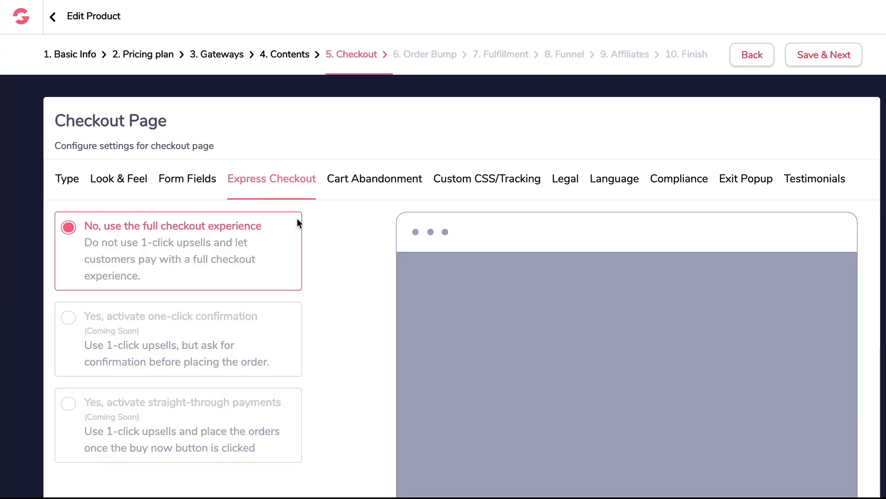
{"action": "scroll", "coordinate": [303, 226], "scroll_direction": "down", "scroll_amount": 1}
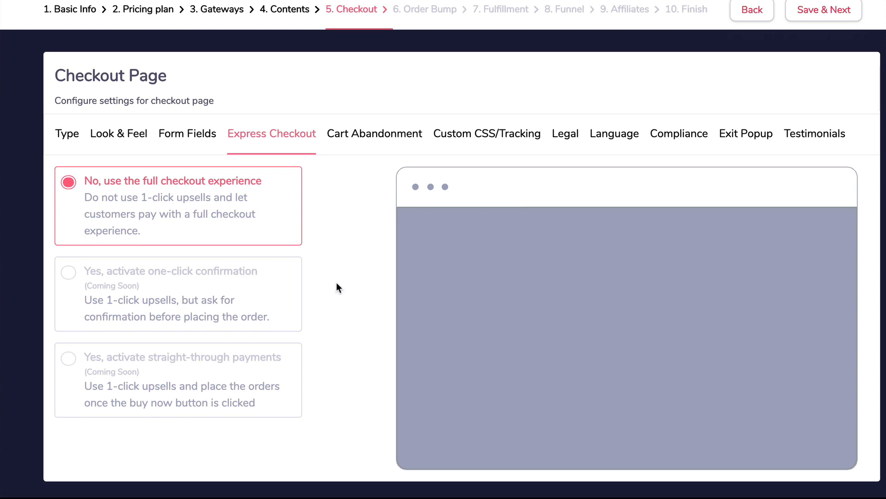
{"action": "scroll", "coordinate": [336, 287], "scroll_direction": "up", "scroll_amount": 1}
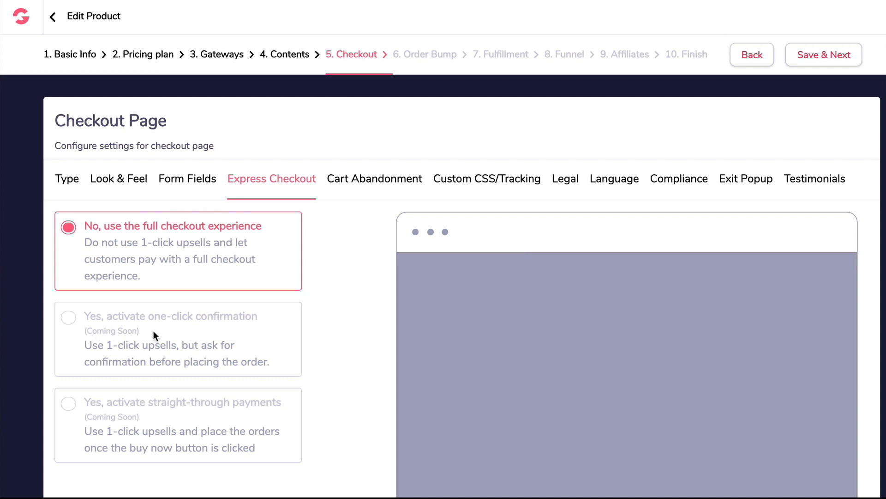
{"action": "left_click", "coordinate": [351, 191]}
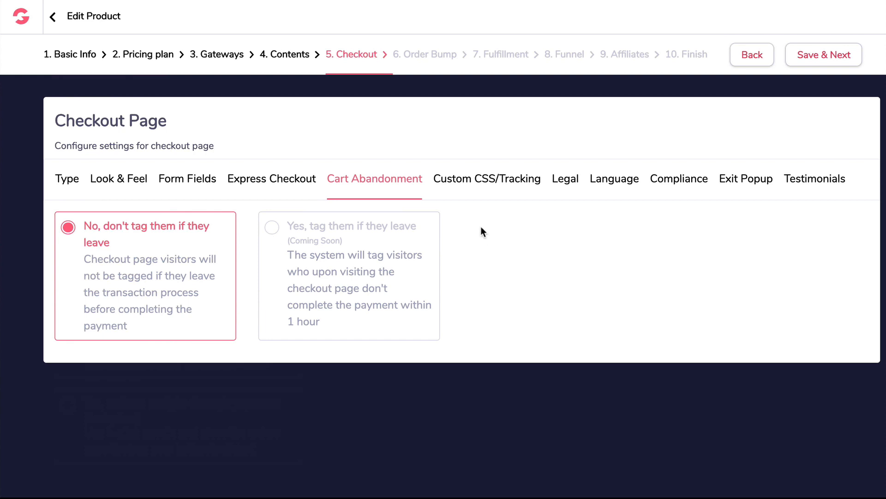
Step: Enter <fbcode> as the checkout page's custom CSS/tracking script and select the text
{"action": "left_click", "coordinate": [482, 182]}
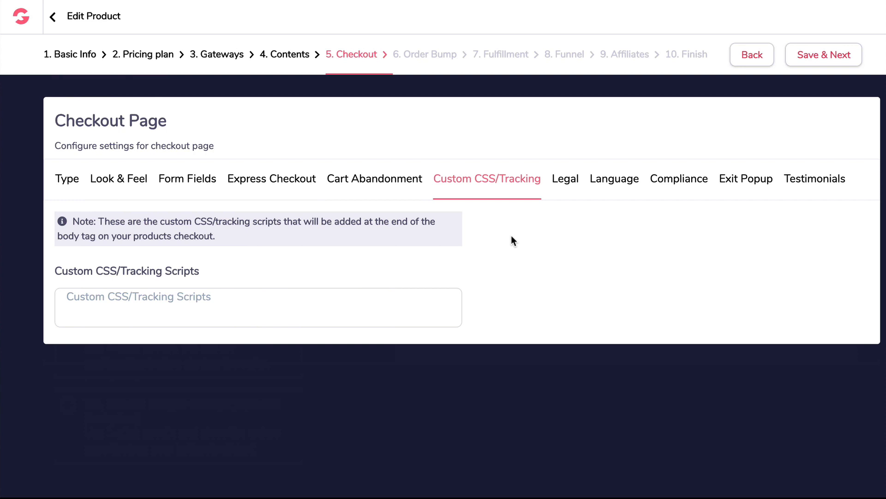
{"action": "left_click", "coordinate": [200, 302]}
{"action": "type", "text": "<fr"}
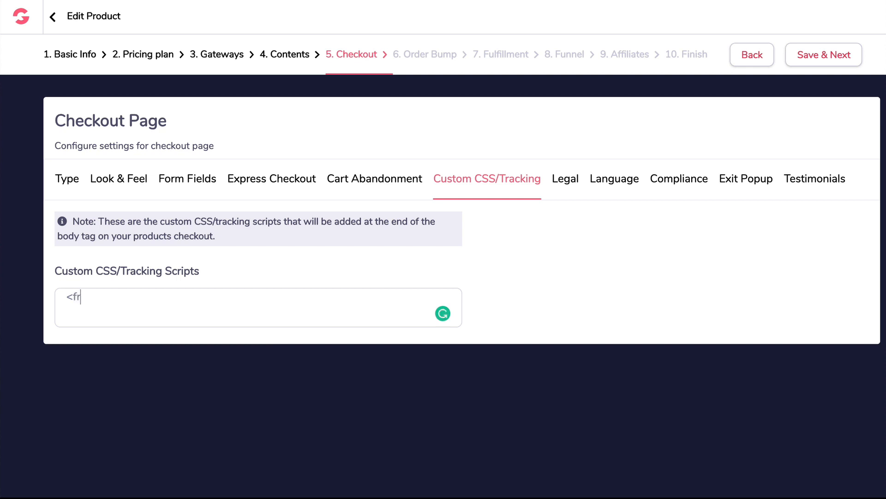
{"action": "key", "text": "BackSpace"}
{"action": "type", "text": "bcode>"}
{"action": "triple_click", "coordinate": [173, 301]}
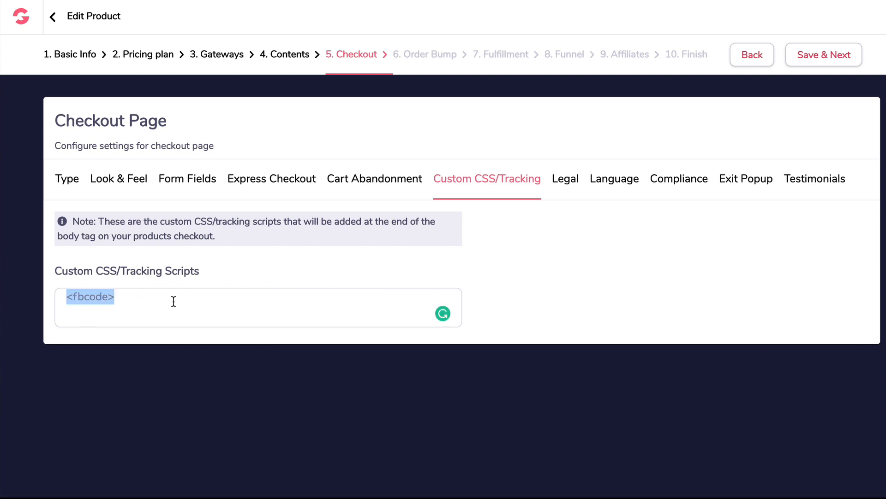
Step: Require customers to agree to vendor specific terms and conditions, and enter "I agree to the" as the legal text
{"action": "left_click", "coordinate": [248, 271]}
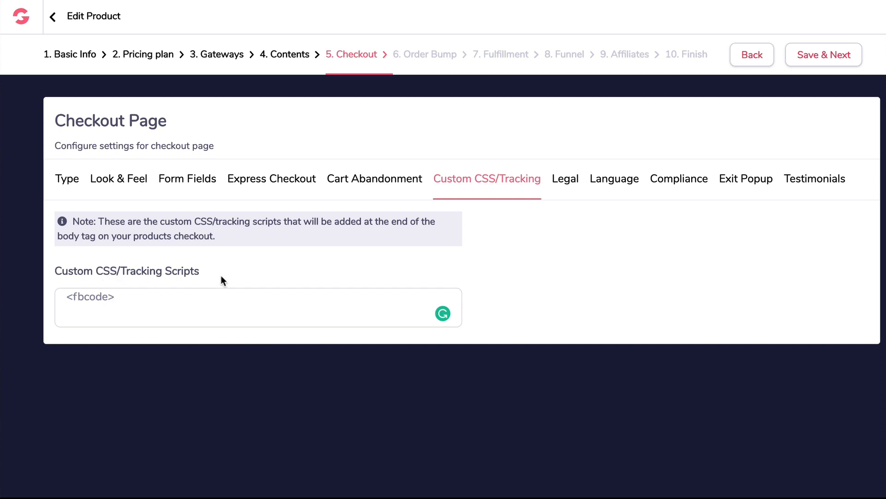
{"action": "left_click", "coordinate": [561, 182]}
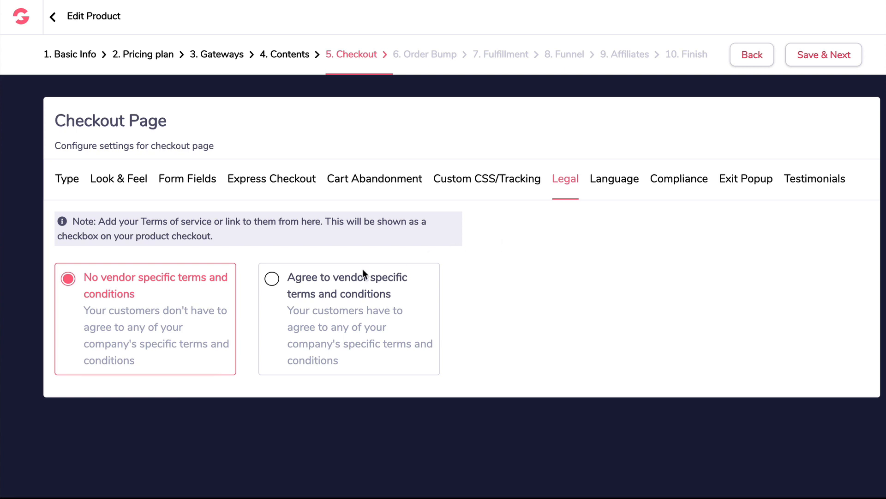
{"action": "left_click", "coordinate": [272, 279]}
{"action": "scroll", "coordinate": [362, 339], "scroll_direction": "down", "scroll_amount": 2}
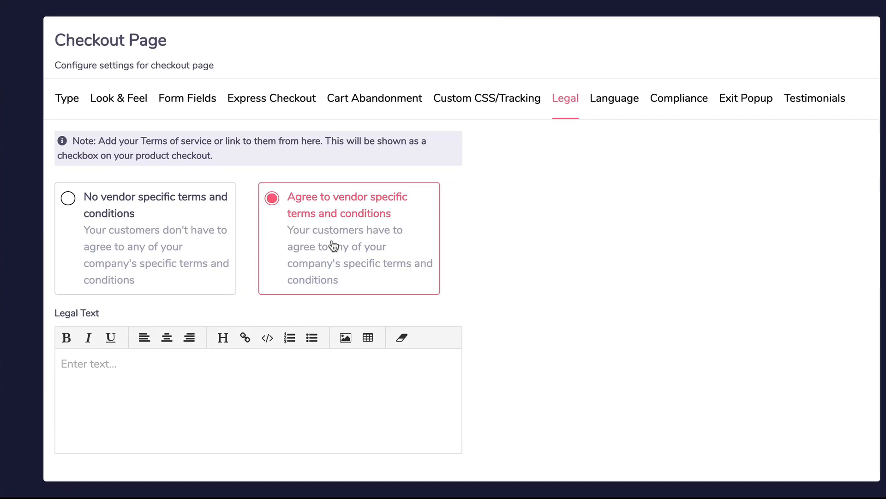
{"action": "left_click", "coordinate": [199, 389]}
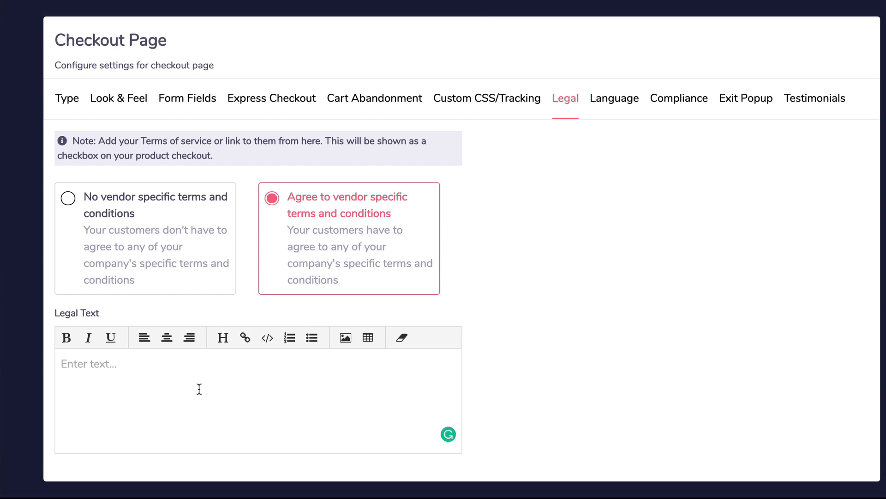
{"action": "type", "text": "I agree to the te"}
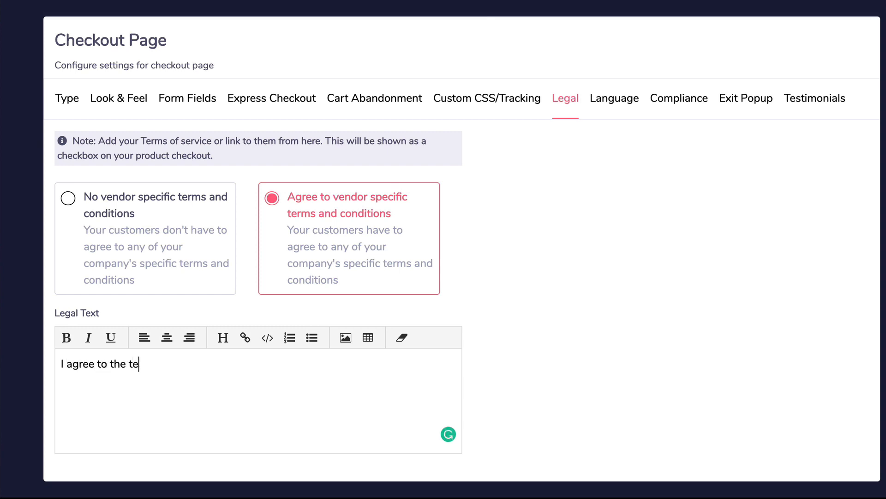
{"action": "type", "text": "rms of"}
{"action": "key", "text": "BackSpace"}
{"action": "key", "text": "BackSpace"}
{"action": "key", "text": "BackSpace"}
{"action": "key", "text": "BackSpace"}
{"action": "key", "text": "BackSpace"}
{"action": "key", "text": "BackSpace"}
{"action": "key", "text": "BackSpace"}
{"action": "key", "text": "BackSpace"}
{"action": "left_click", "coordinate": [245, 339]}
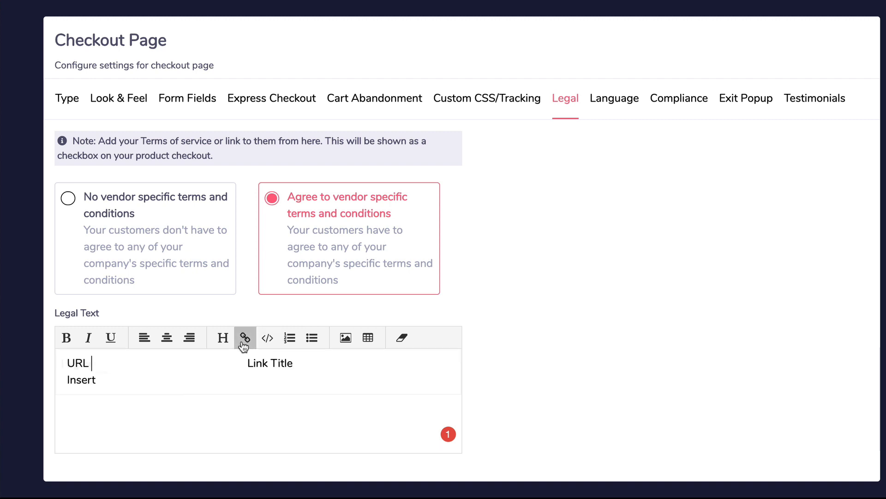
{"action": "type", "text": "http://groovekart.com"}
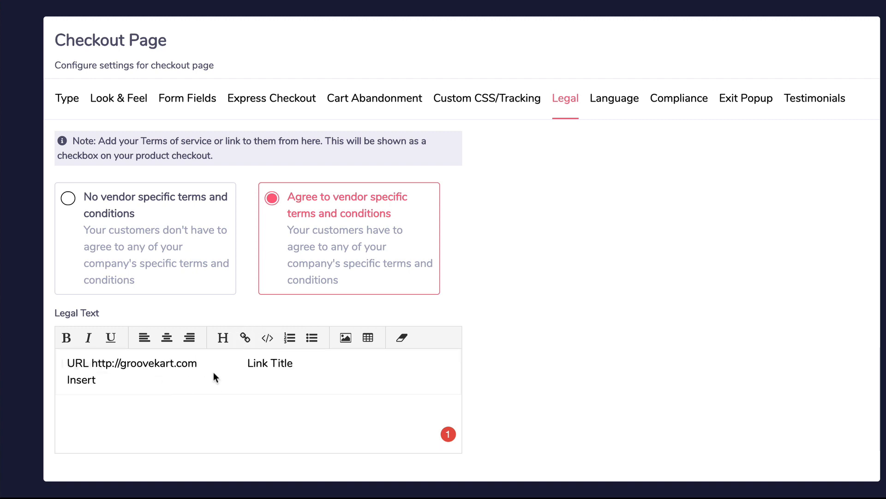
{"action": "type", "text": "/terms.html"}
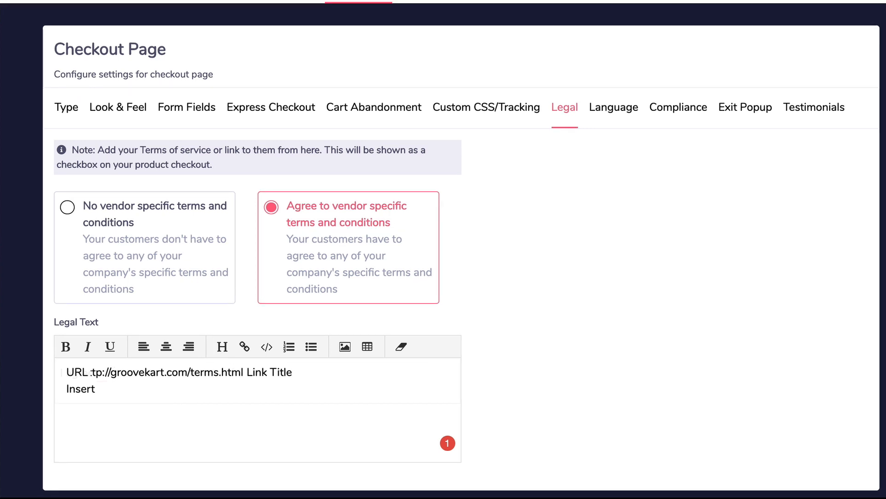
{"action": "left_click", "coordinate": [278, 374]}
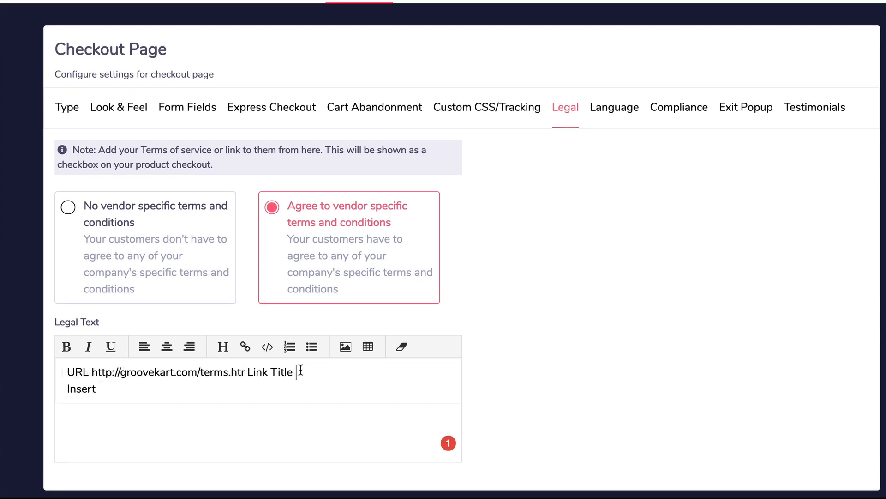
{"action": "type", "text": "Terms Of"}
{"action": "key", "text": "BackSpace"}
{"action": "key", "text": "BackSpace"}
{"action": "type", "text": "of Service"}
{"action": "left_click", "coordinate": [81, 388]}
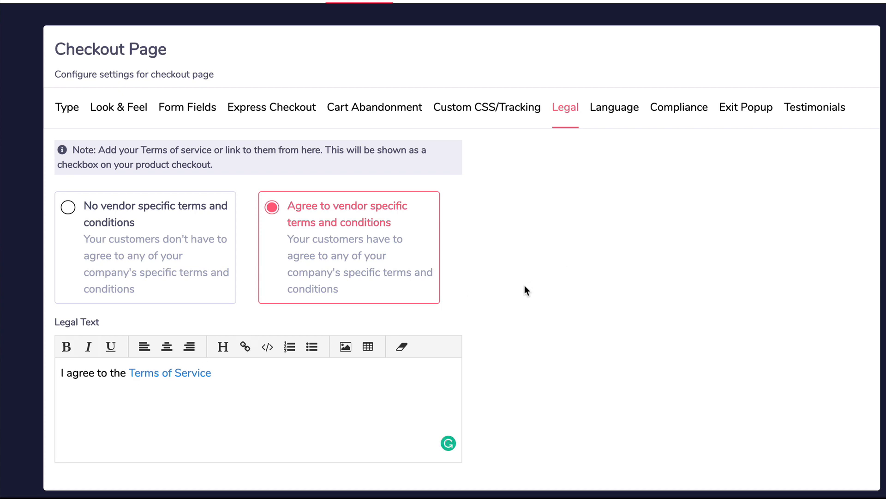
Step: Review the checkout page's language choices, keeping English, and its ROSCA compliance options
{"action": "left_click", "coordinate": [618, 95]}
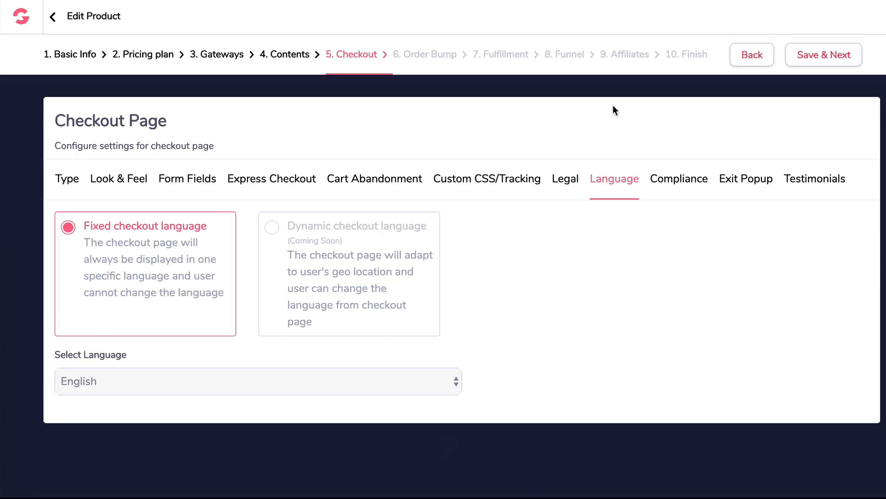
{"action": "left_click", "coordinate": [374, 391]}
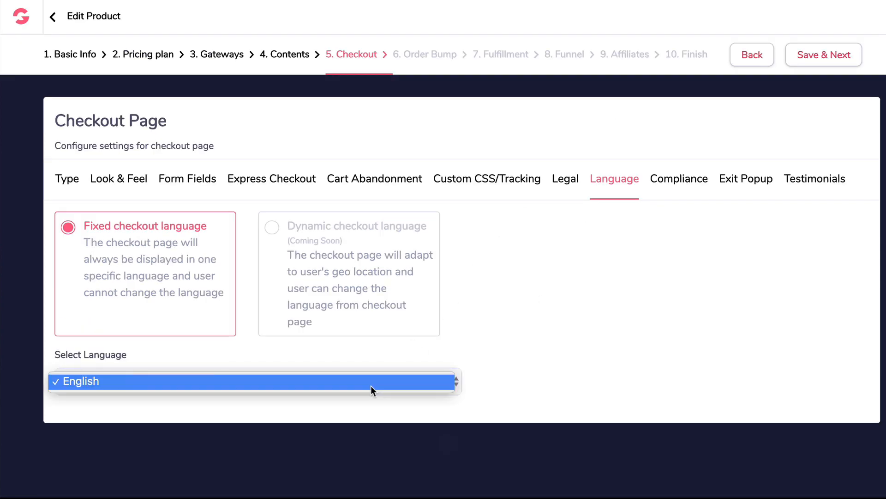
{"action": "left_click", "coordinate": [370, 386]}
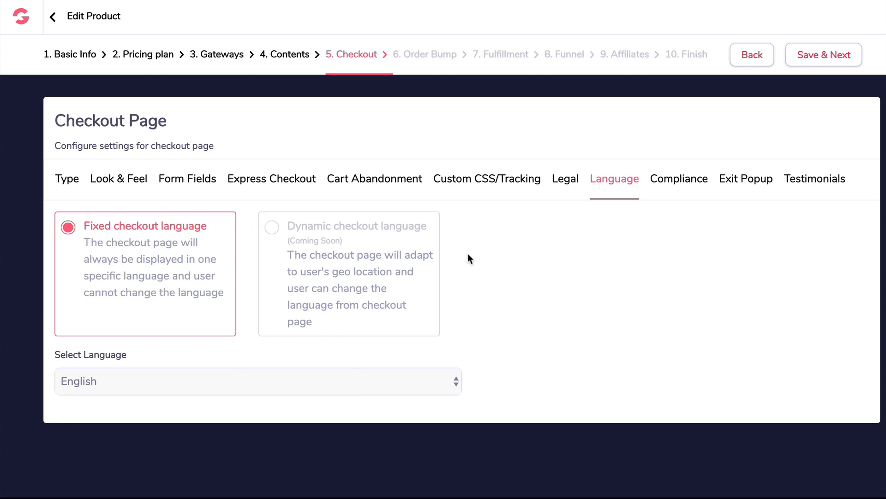
{"action": "left_click", "coordinate": [679, 185]}
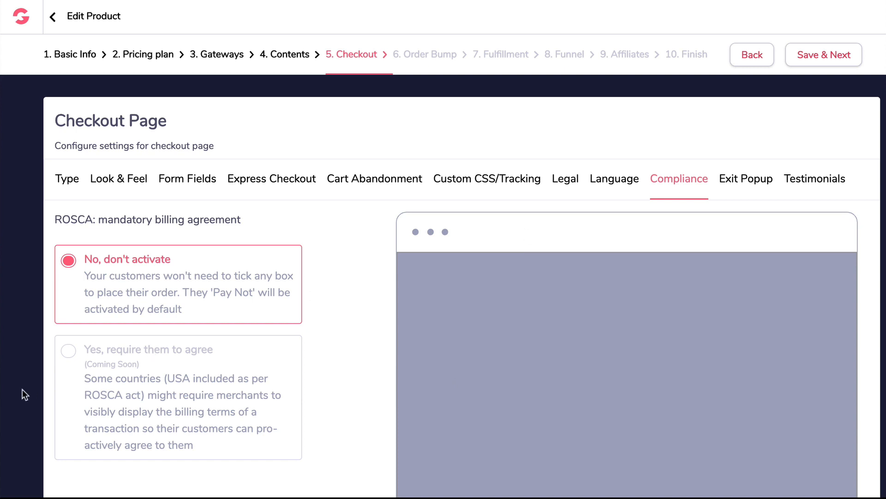
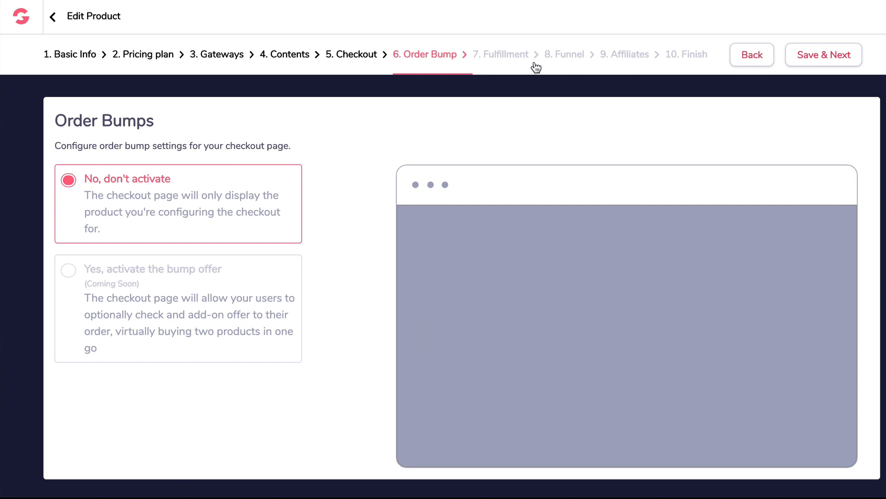
Step: Save the order bump stage and review the fulfillment content access options for the Monthly Plan, Annual and Black Friday Sale price points
{"action": "left_click", "coordinate": [811, 65]}
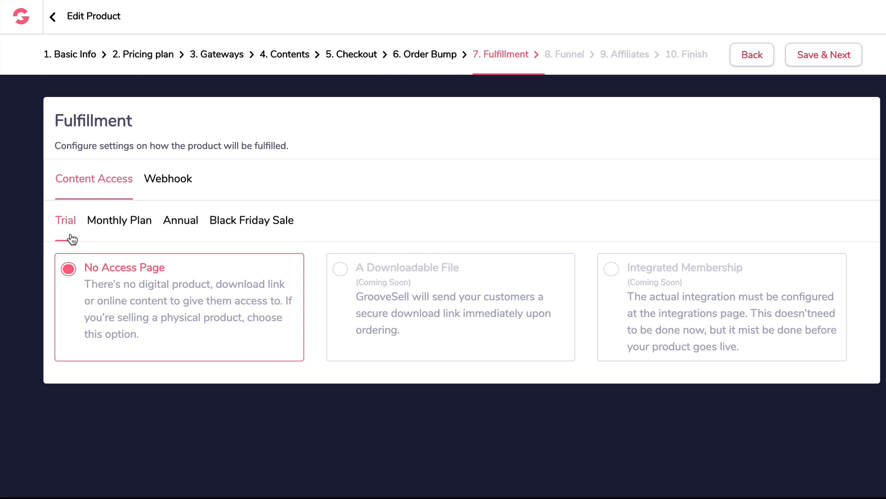
{"action": "left_click", "coordinate": [127, 231]}
{"action": "left_click", "coordinate": [194, 229]}
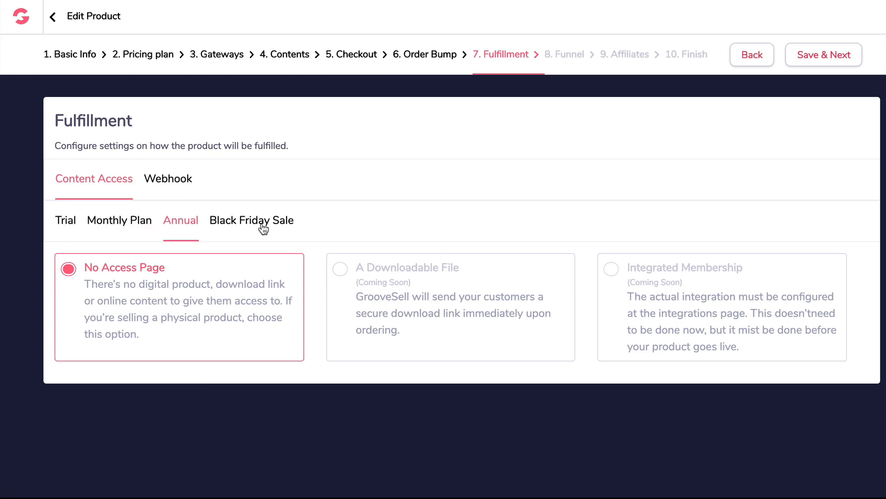
{"action": "left_click", "coordinate": [264, 229]}
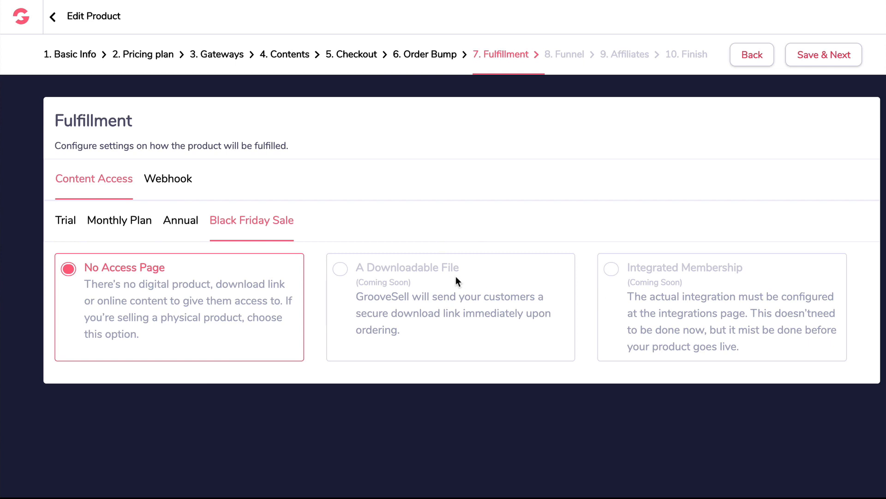
{"action": "left_click", "coordinate": [169, 180]}
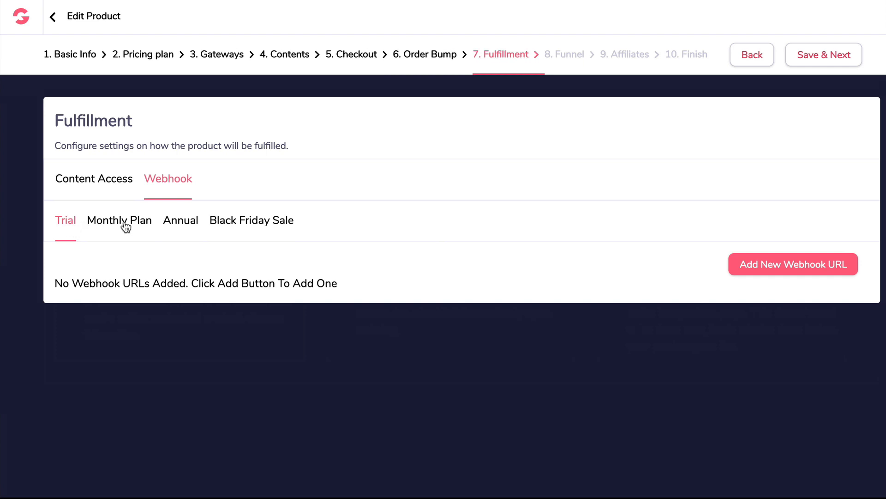
{"action": "left_click", "coordinate": [179, 226]}
{"action": "left_click", "coordinate": [213, 225]}
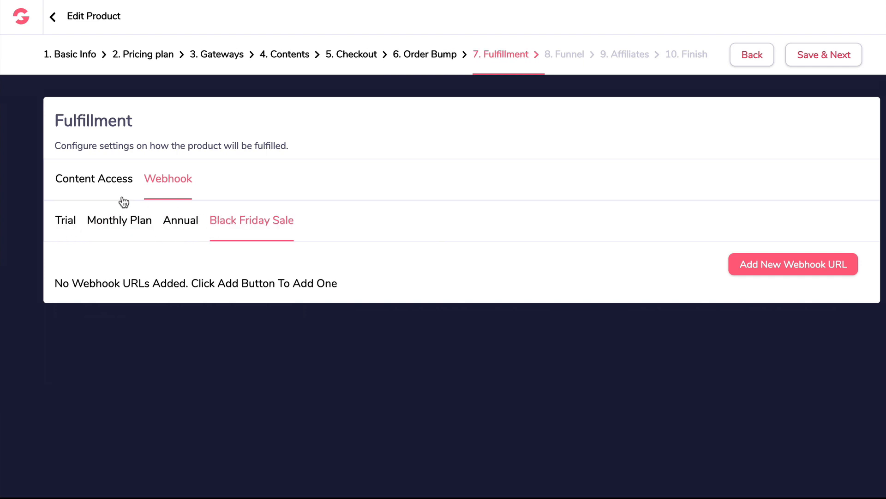
{"action": "left_click", "coordinate": [66, 228]}
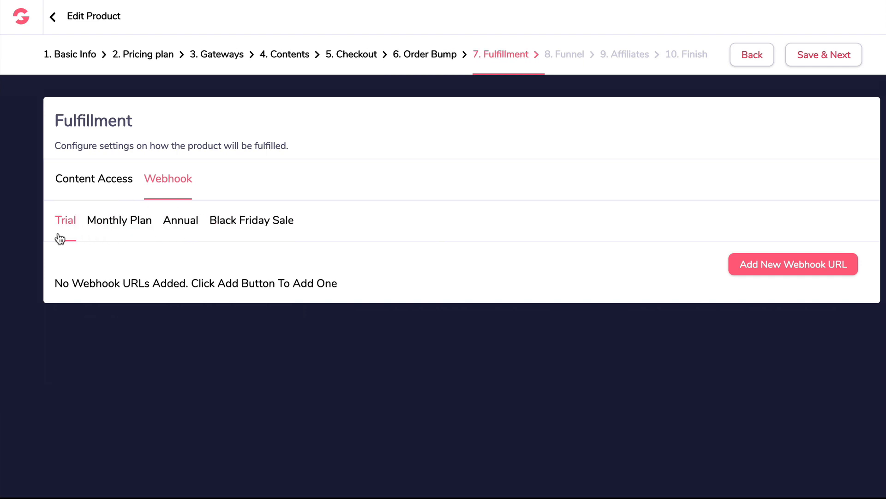
{"action": "left_click", "coordinate": [734, 264]}
{"action": "left_click", "coordinate": [116, 306]}
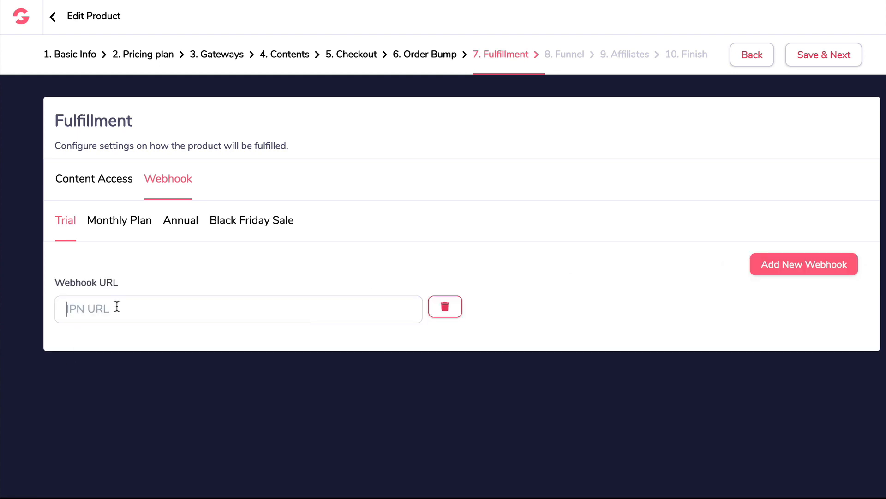
{"action": "type", "text": "http://groovekart.com/ipn"}
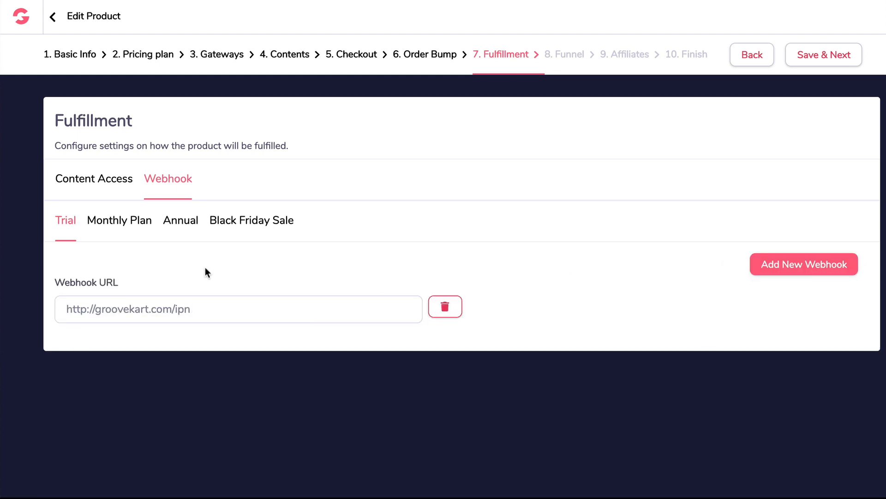
{"action": "left_click", "coordinate": [132, 227]}
{"action": "left_click", "coordinate": [762, 263]}
{"action": "left_click", "coordinate": [162, 317]}
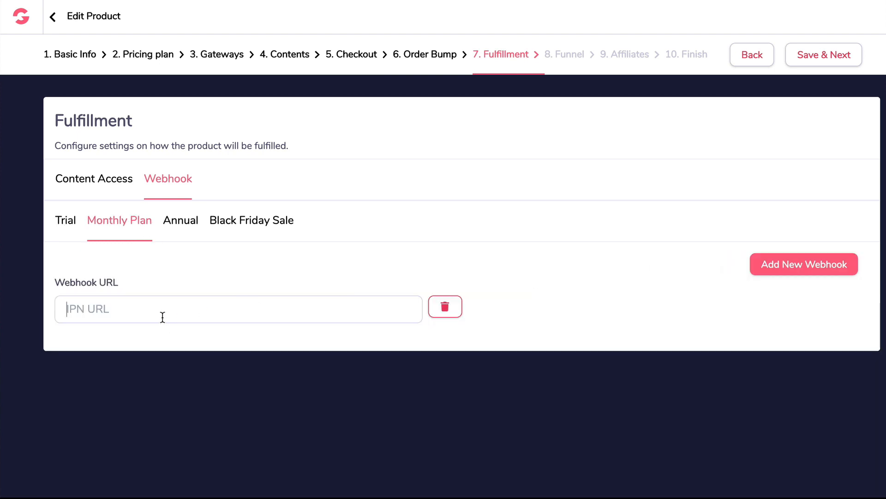
{"action": "type", "text": "http://groovekart.com/ipn"}
{"action": "left_click", "coordinate": [180, 220]}
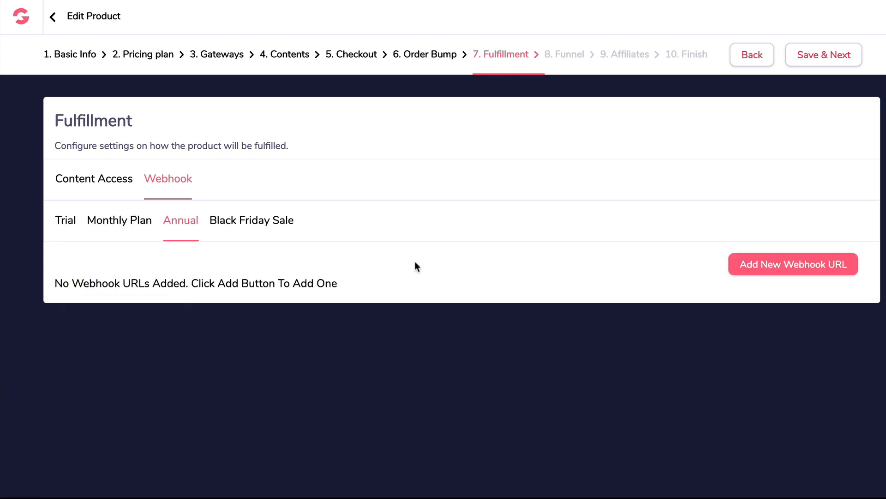
{"action": "left_click", "coordinate": [795, 270]}
{"action": "left_click", "coordinate": [188, 306]}
{"action": "type", "text": "http://groovekart.com/ipn"}
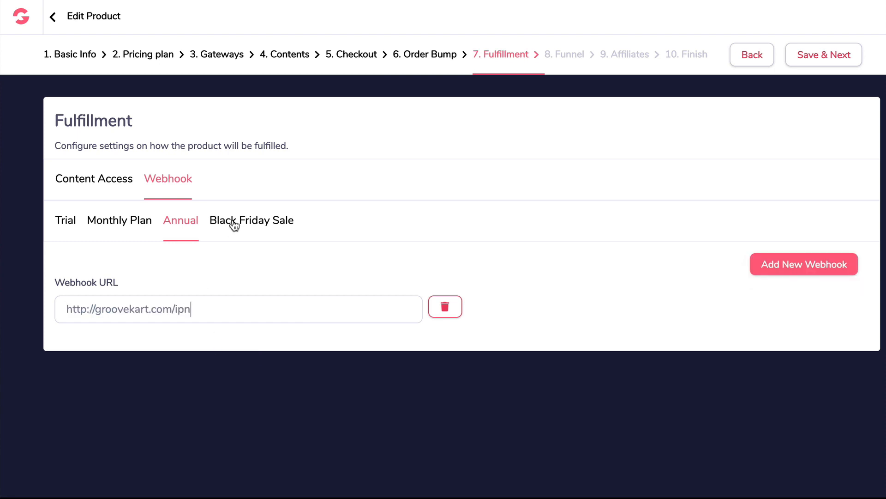
{"action": "left_click", "coordinate": [234, 225]}
{"action": "left_click", "coordinate": [804, 264]}
{"action": "left_click", "coordinate": [222, 303]}
{"action": "type", "text": "http://groovekart.com/ipn"}
{"action": "left_click", "coordinate": [191, 228]}
{"action": "left_click", "coordinate": [112, 227]}
{"action": "left_click", "coordinate": [67, 226]}
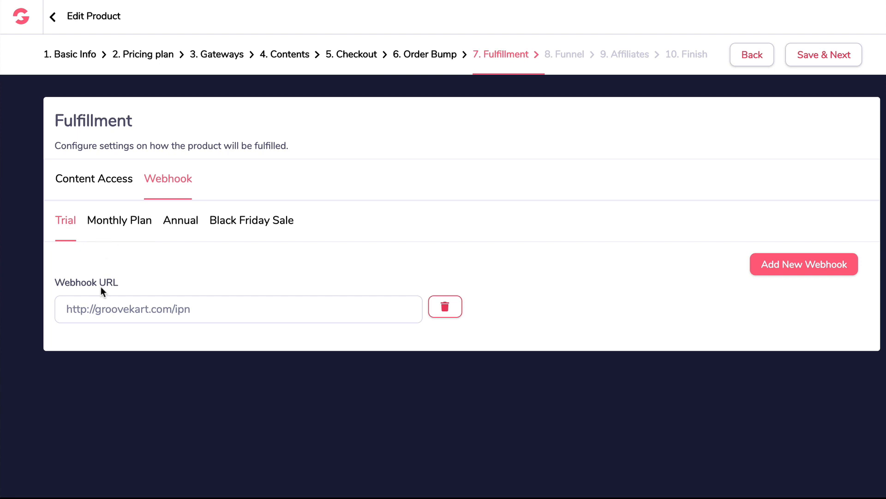
{"action": "left_click", "coordinate": [795, 272]}
{"action": "left_click", "coordinate": [157, 377]}
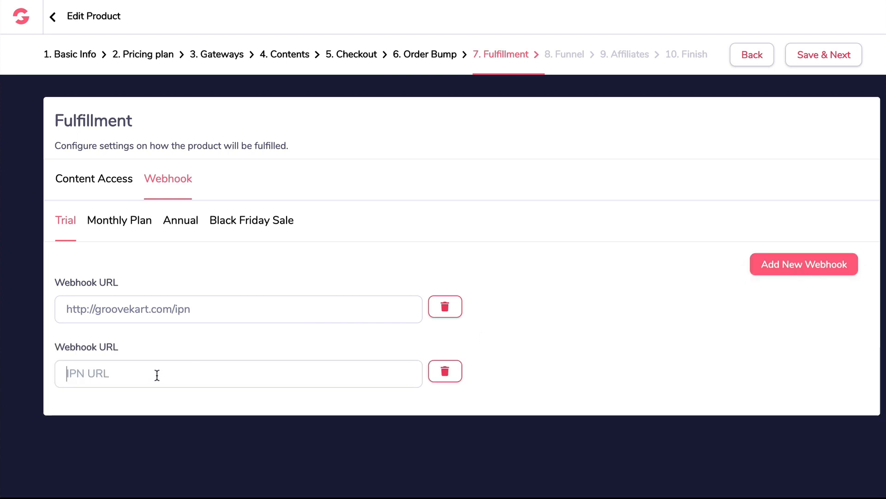
{"action": "type", "text": "http://groovekart.com/ipn"}
{"action": "left_click_drag", "start_coordinate": [148, 374], "coordinate": [95, 378]}
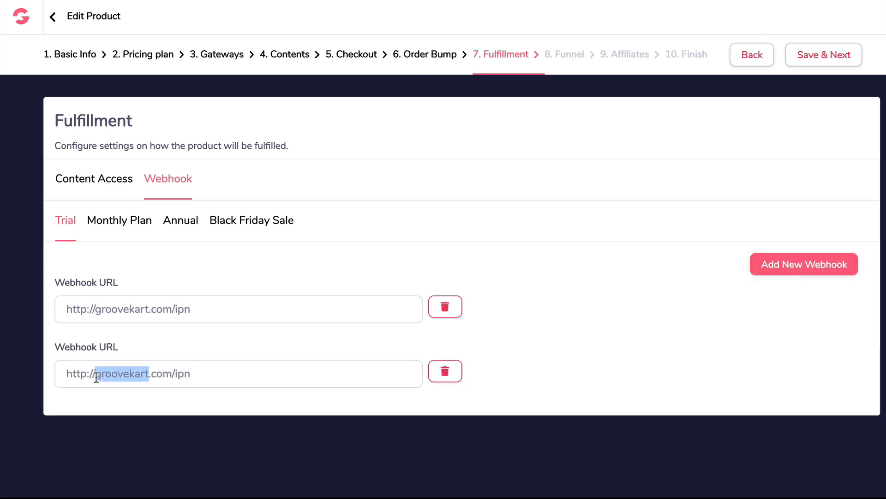
{"action": "type", "text": "ka"}
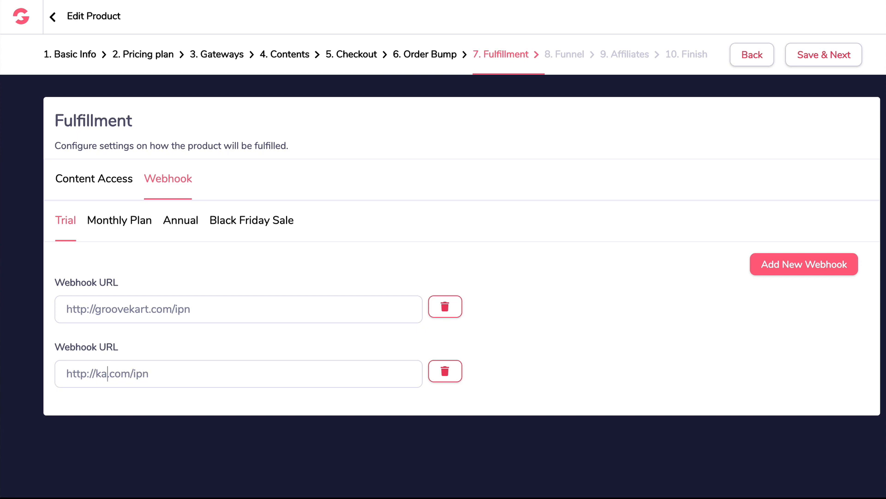
{"action": "type", "text": "jan"}
{"action": "key", "text": "BackSpace"}
{"action": "type", "text": "bi"}
{"action": "left_click", "coordinate": [446, 373]}
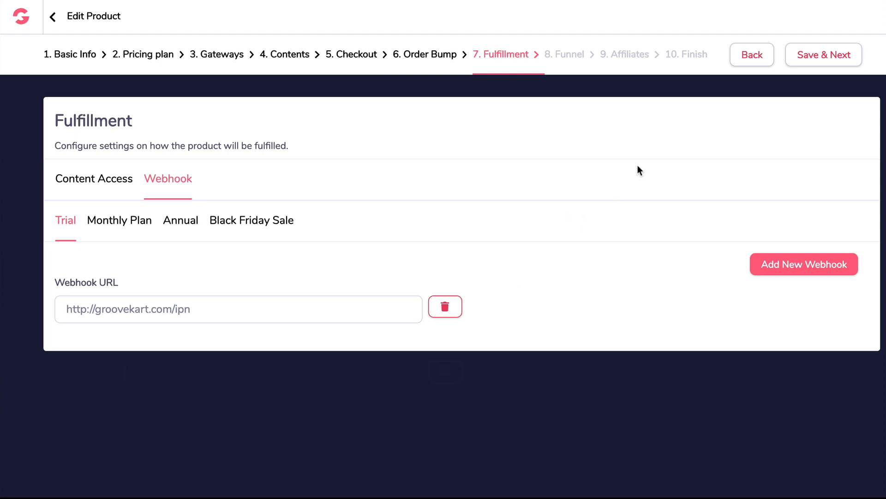
Step: Save the fulfillment settings and review the funnel's post transaction thank you pages for each price point
{"action": "left_click", "coordinate": [815, 64]}
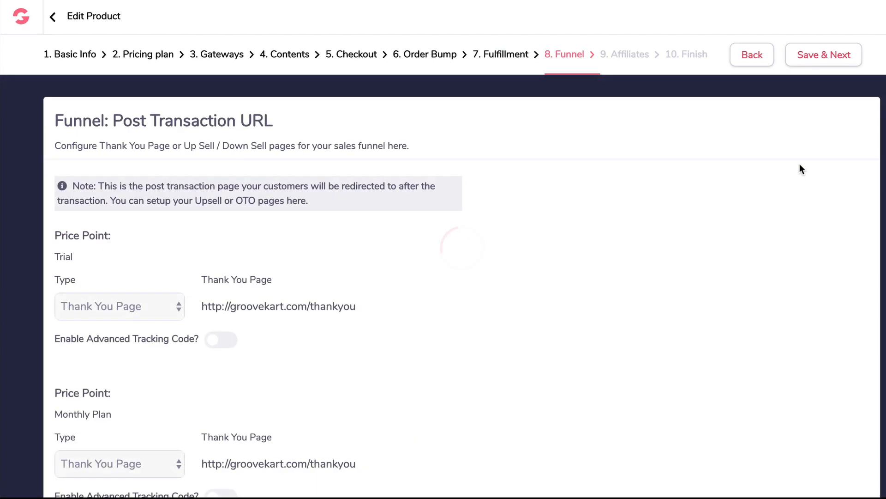
{"action": "scroll", "coordinate": [556, 156], "scroll_direction": "down", "scroll_amount": 1}
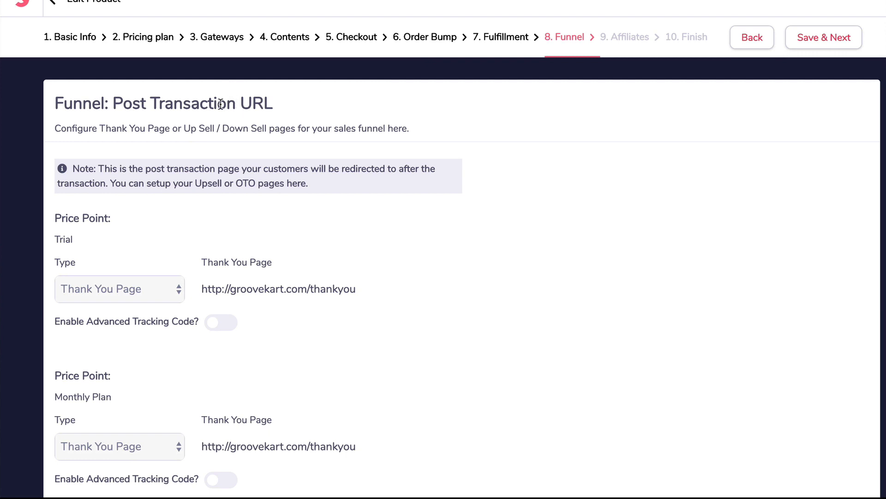
{"action": "scroll", "coordinate": [227, 103], "scroll_direction": "down", "scroll_amount": 2}
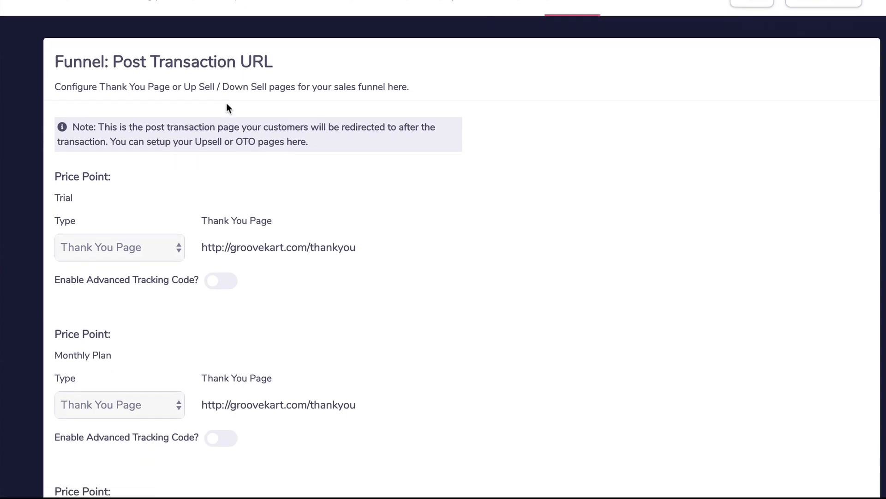
{"action": "scroll", "coordinate": [159, 202], "scroll_direction": "down", "scroll_amount": 2}
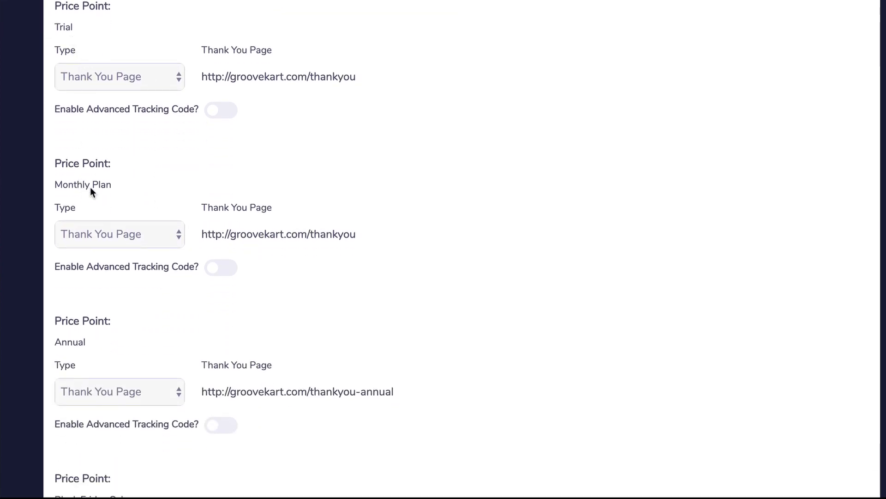
{"action": "scroll", "coordinate": [115, 356], "scroll_direction": "down", "scroll_amount": 3}
{"action": "scroll", "coordinate": [152, 367], "scroll_direction": "up", "scroll_amount": 6}
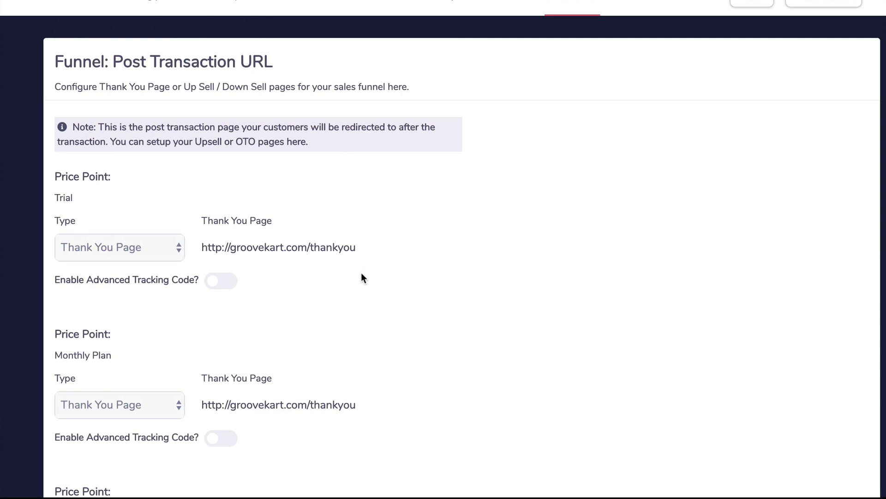
{"action": "scroll", "coordinate": [309, 275], "scroll_direction": "down", "scroll_amount": 1}
{"action": "left_click", "coordinate": [132, 236]}
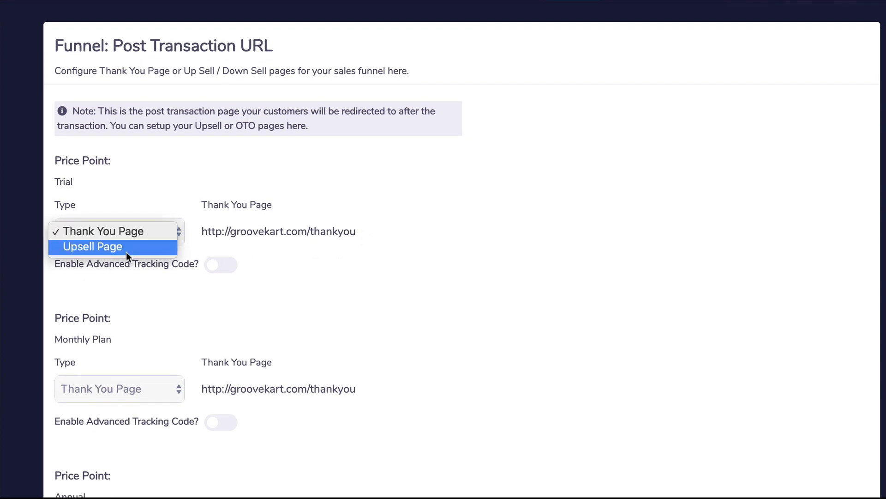
{"action": "left_click", "coordinate": [125, 252]}
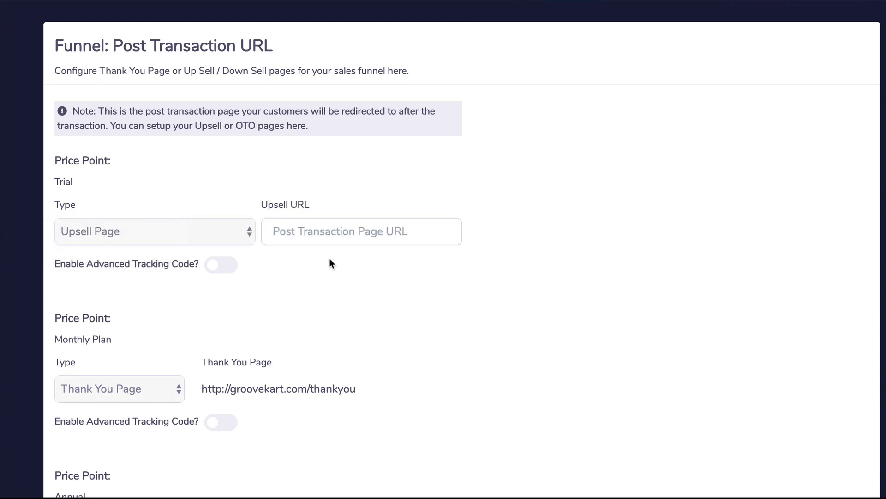
{"action": "left_click", "coordinate": [322, 233]}
{"action": "scroll", "coordinate": [332, 234], "scroll_direction": "down", "scroll_amount": 1}
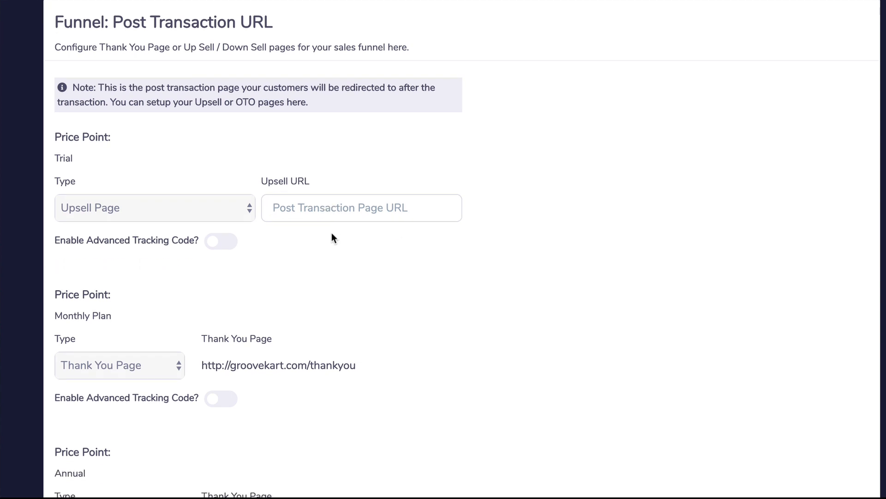
{"action": "type", "text": "http://groovekart.com/special-offer"}
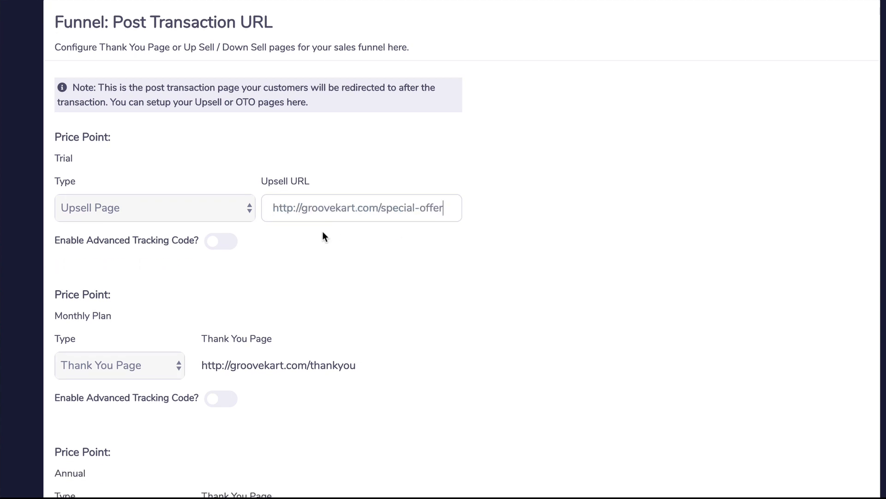
{"action": "scroll", "coordinate": [322, 235], "scroll_direction": "down", "scroll_amount": 3}
{"action": "left_click", "coordinate": [103, 267]}
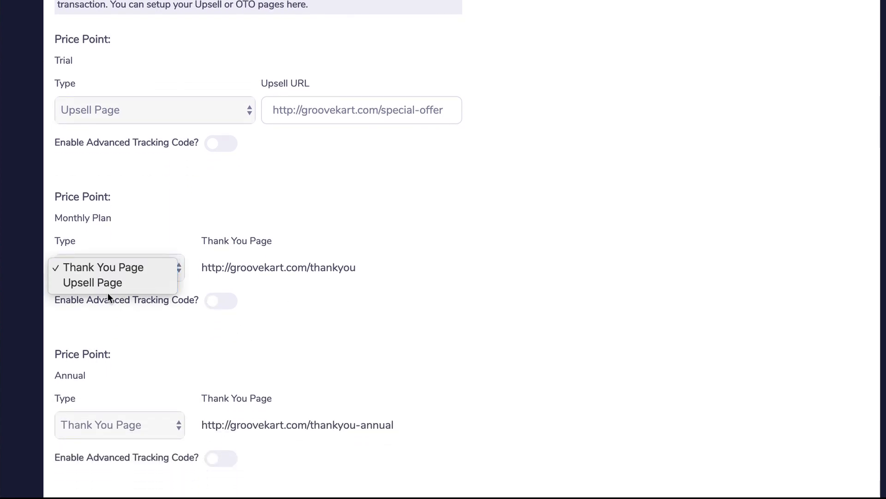
{"action": "left_click", "coordinate": [105, 286]}
{"action": "left_click", "coordinate": [331, 272]}
{"action": "type", "text": "http://groovekart.com/special-offer"}
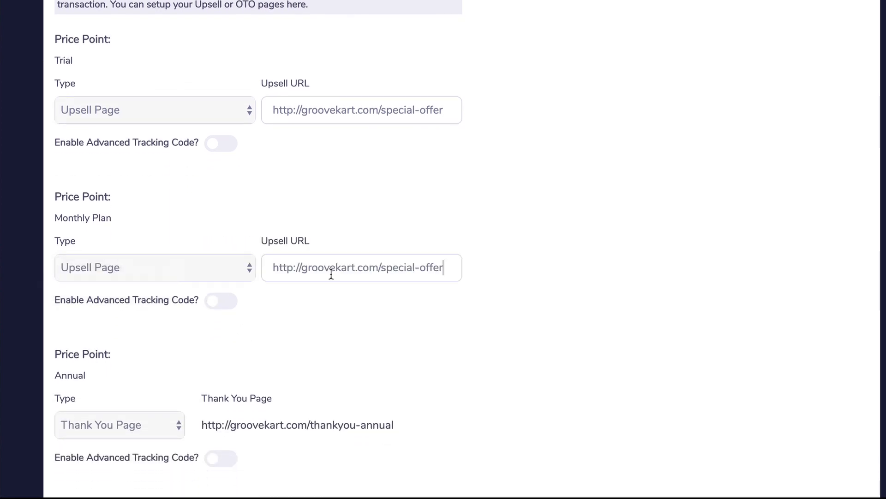
{"action": "scroll", "coordinate": [259, 286], "scroll_direction": "down", "scroll_amount": 3}
{"action": "left_click", "coordinate": [132, 270]}
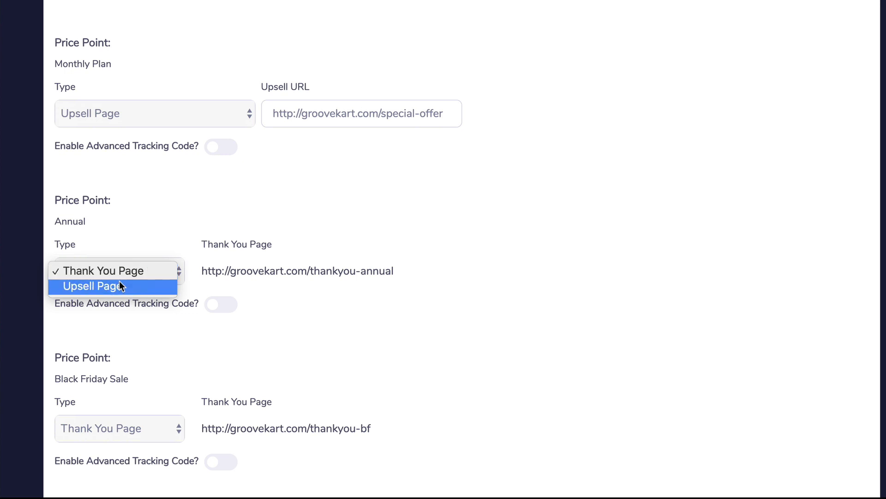
{"action": "left_click", "coordinate": [120, 285]}
{"action": "left_click", "coordinate": [344, 276]}
{"action": "type", "text": "http://groovekart.com/special-offer"}
{"action": "scroll", "coordinate": [345, 272], "scroll_direction": "down", "scroll_amount": 1}
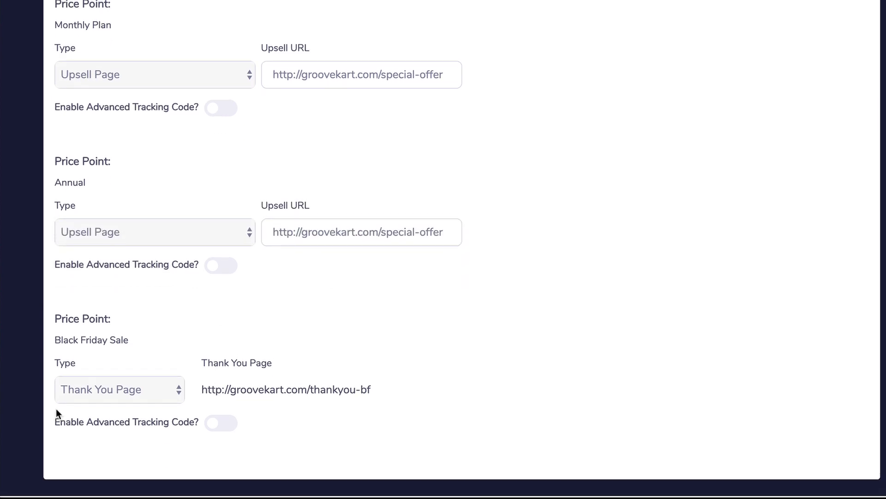
{"action": "left_click", "coordinate": [116, 395]}
{"action": "left_click", "coordinate": [133, 405]}
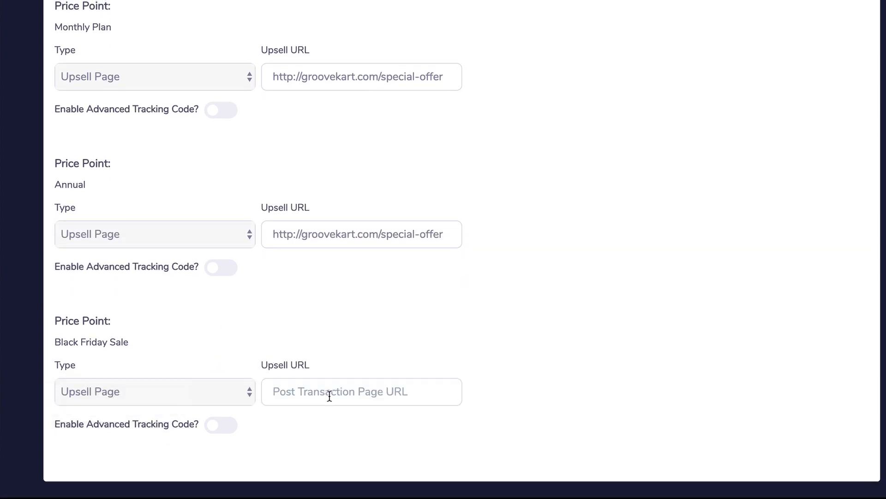
{"action": "left_click", "coordinate": [319, 392]}
{"action": "type", "text": "http://groovekart.com/special-offer"}
{"action": "scroll", "coordinate": [366, 356], "scroll_direction": "up", "scroll_amount": 4}
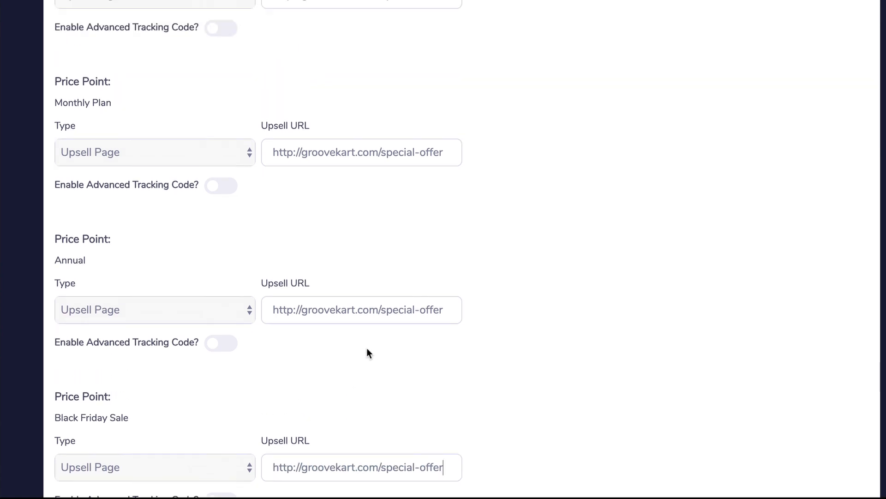
{"action": "scroll", "coordinate": [366, 346], "scroll_direction": "down", "scroll_amount": 2}
{"action": "scroll", "coordinate": [365, 344], "scroll_direction": "down", "scroll_amount": 2}
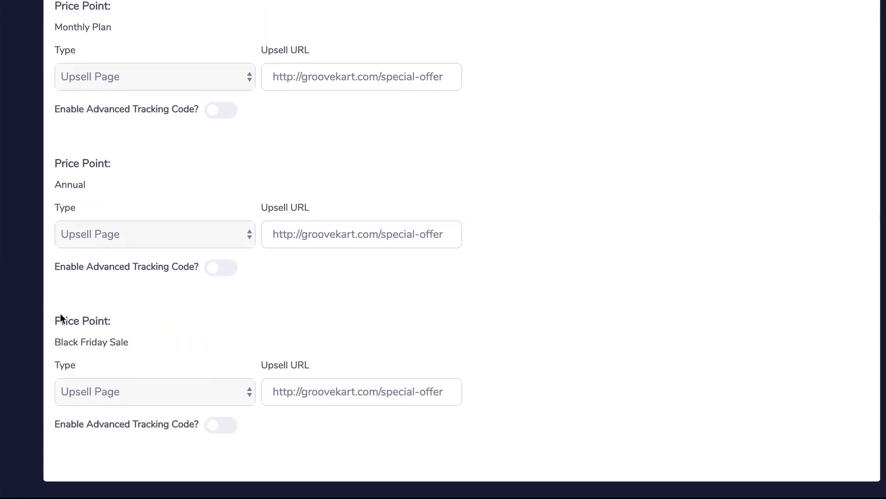
{"action": "left_click", "coordinate": [454, 399]}
{"action": "type", "text": "-b f"}
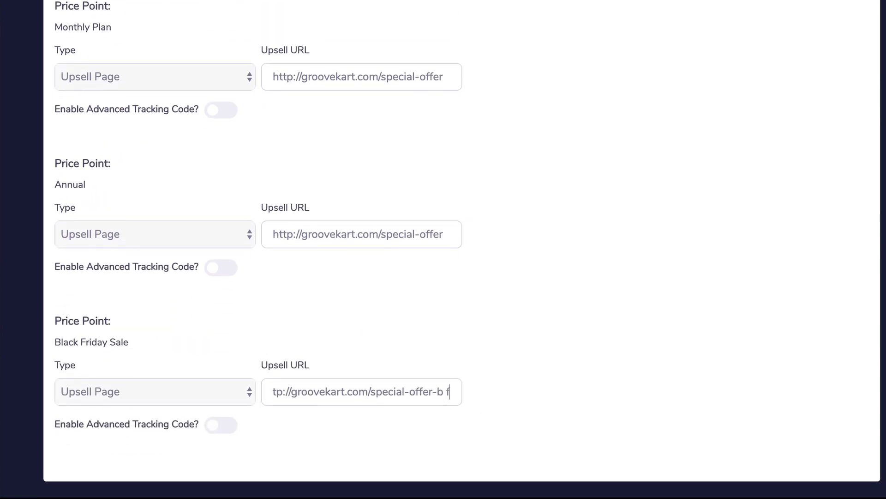
{"action": "key", "text": "BackSpace"}
{"action": "key", "text": "BackSpace"}
{"action": "type", "text": "f"}
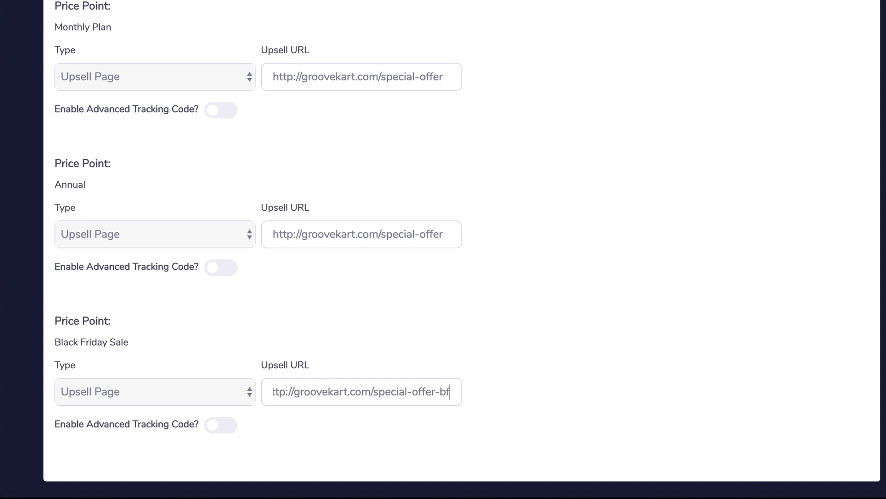
{"action": "scroll", "coordinate": [418, 249], "scroll_direction": "up", "scroll_amount": 1}
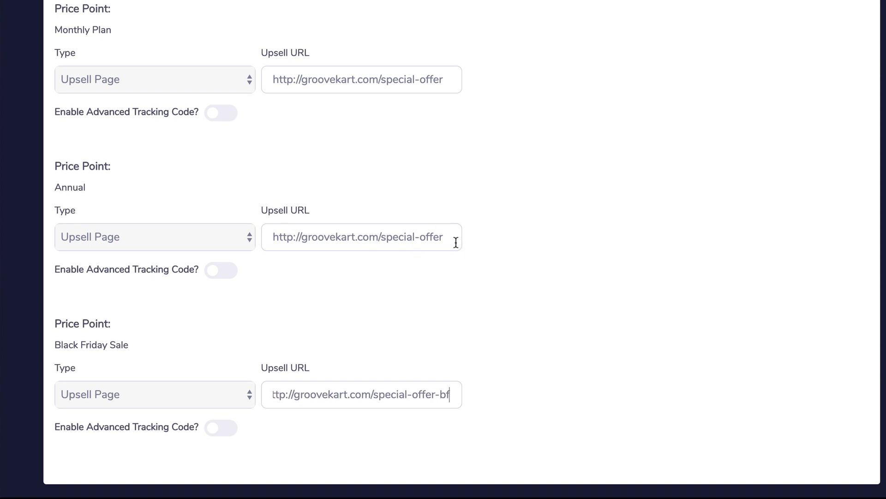
{"action": "scroll", "coordinate": [440, 246], "scroll_direction": "up", "scroll_amount": 1}
{"action": "scroll", "coordinate": [423, 241], "scroll_direction": "up", "scroll_amount": 3}
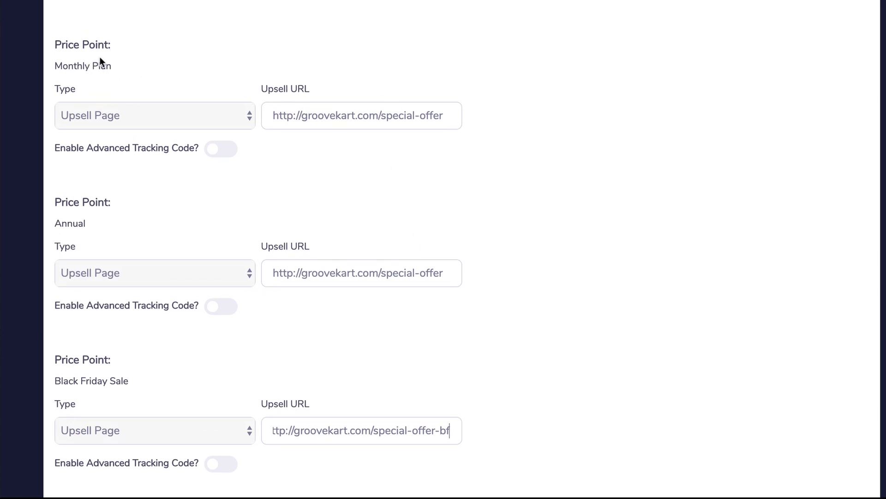
{"action": "scroll", "coordinate": [157, 206], "scroll_direction": "up", "scroll_amount": 3}
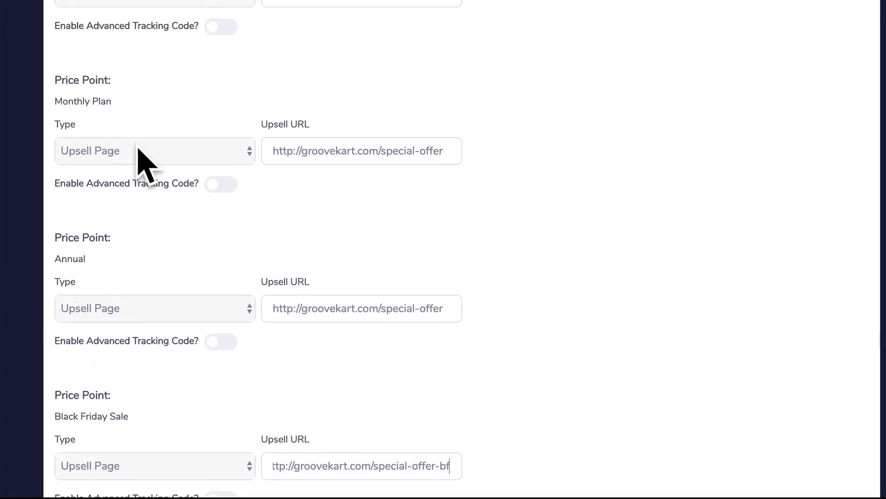
{"action": "left_click", "coordinate": [449, 319]}
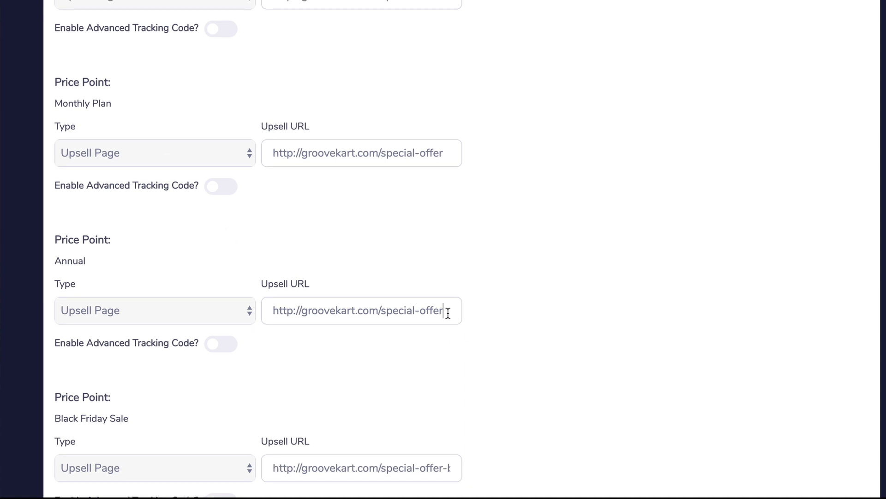
{"action": "type", "text": "-"}
{"action": "type", "text": "s"}
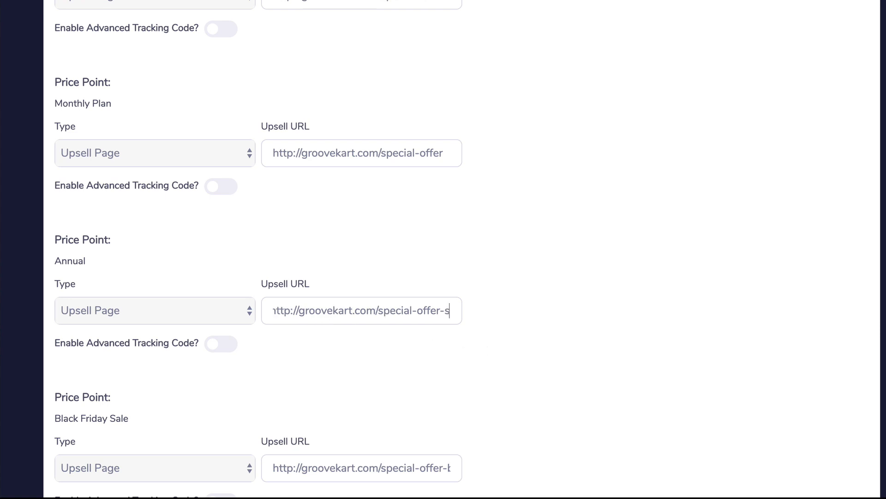
{"action": "key", "text": "BackSpace"}
{"action": "type", "text": "annual"}
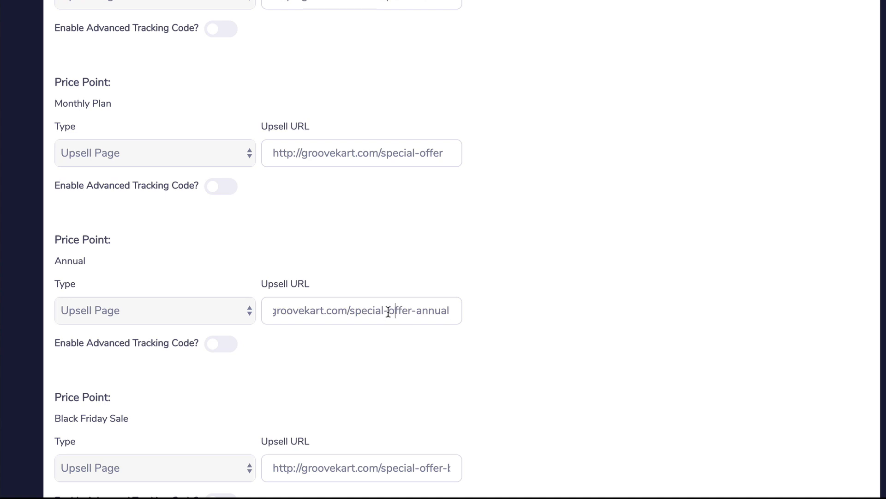
{"action": "left_click_drag", "start_coordinate": [389, 312], "coordinate": [282, 328]}
{"action": "left_click", "coordinate": [282, 328]}
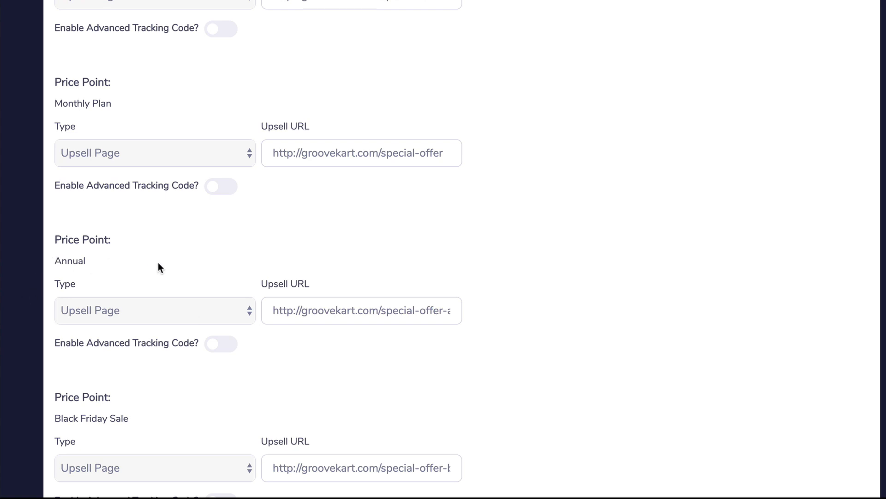
{"action": "scroll", "coordinate": [203, 273], "scroll_direction": "up", "scroll_amount": 1}
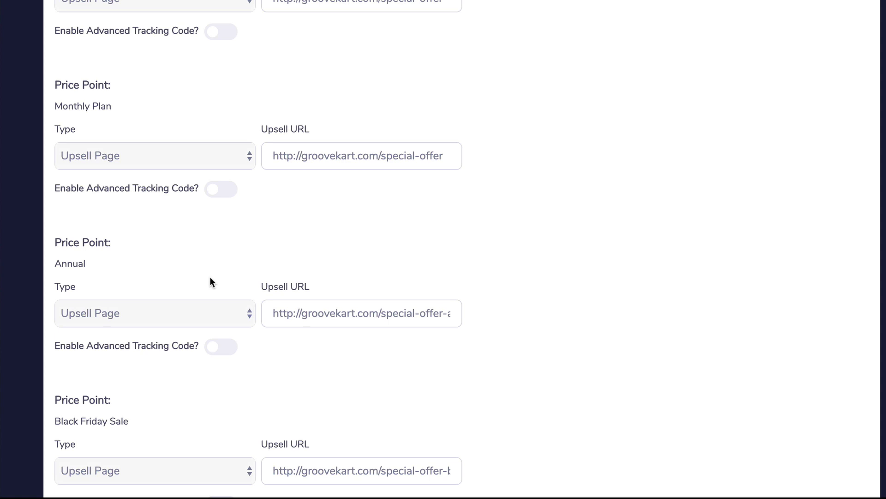
{"action": "scroll", "coordinate": [461, 301], "scroll_direction": "up", "scroll_amount": 6}
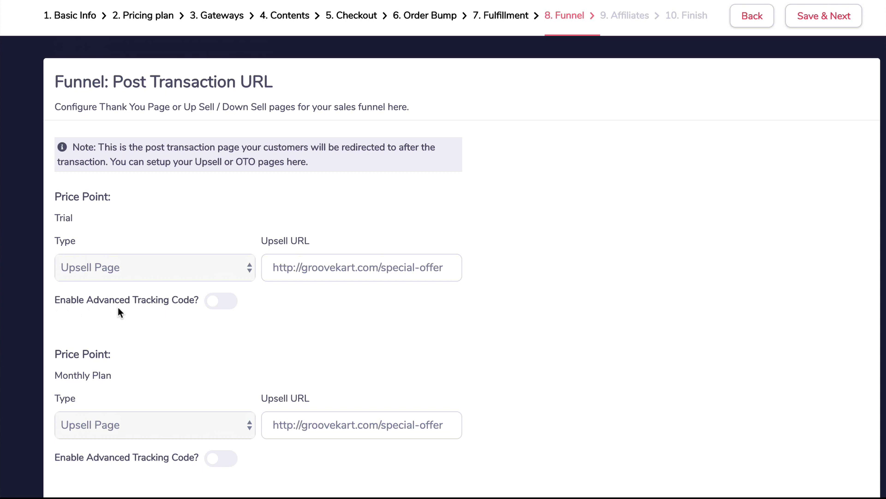
{"action": "scroll", "coordinate": [283, 308], "scroll_direction": "down", "scroll_amount": 1}
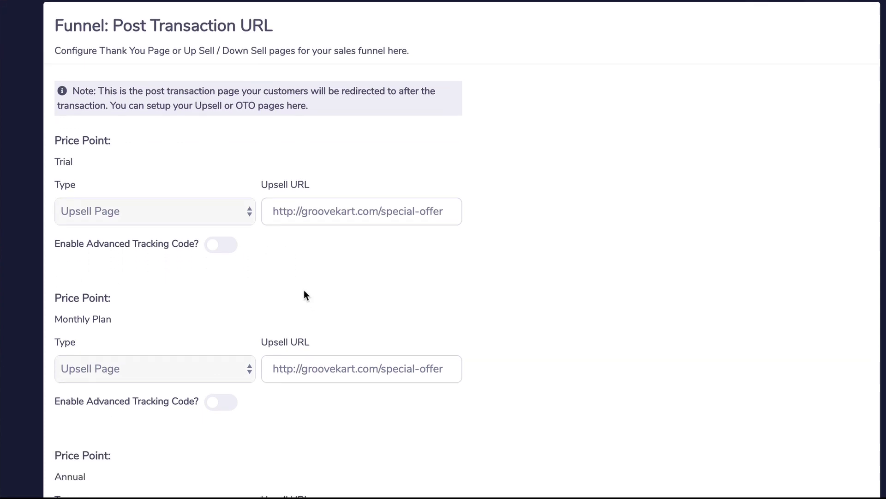
{"action": "triple_click", "coordinate": [344, 212]}
{"action": "key", "text": "super+c"}
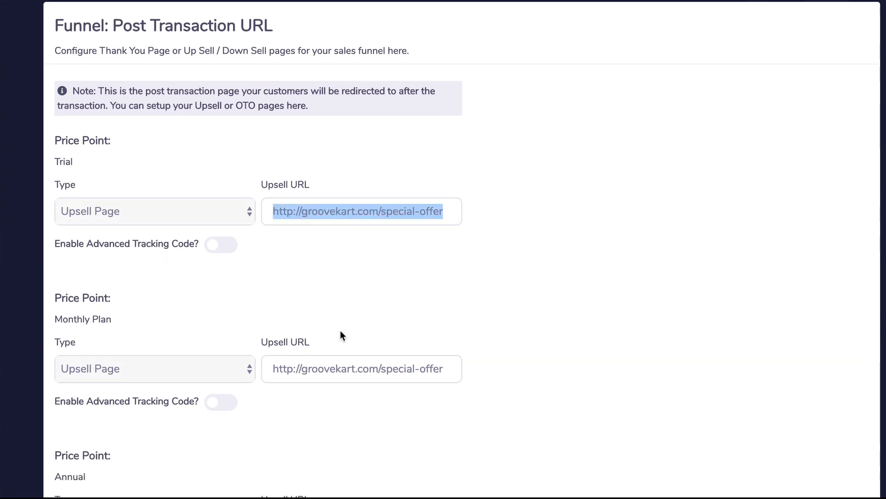
{"action": "triple_click", "coordinate": [317, 371]}
{"action": "key", "text": "super+v"}
{"action": "scroll", "coordinate": [317, 371], "scroll_direction": "down", "scroll_amount": 3}
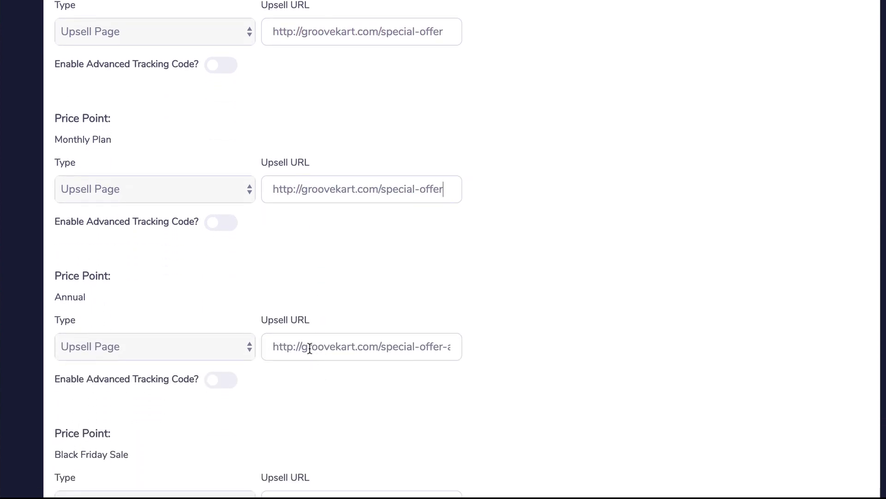
{"action": "triple_click", "coordinate": [310, 346]}
{"action": "key", "text": "super+v"}
{"action": "scroll", "coordinate": [310, 346], "scroll_direction": "down", "scroll_amount": 2}
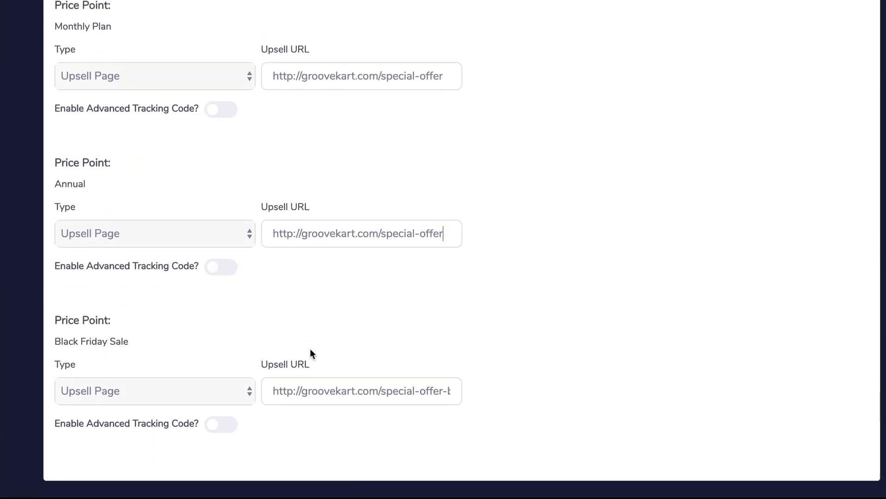
{"action": "triple_click", "coordinate": [300, 392]}
{"action": "key", "text": "super+v"}
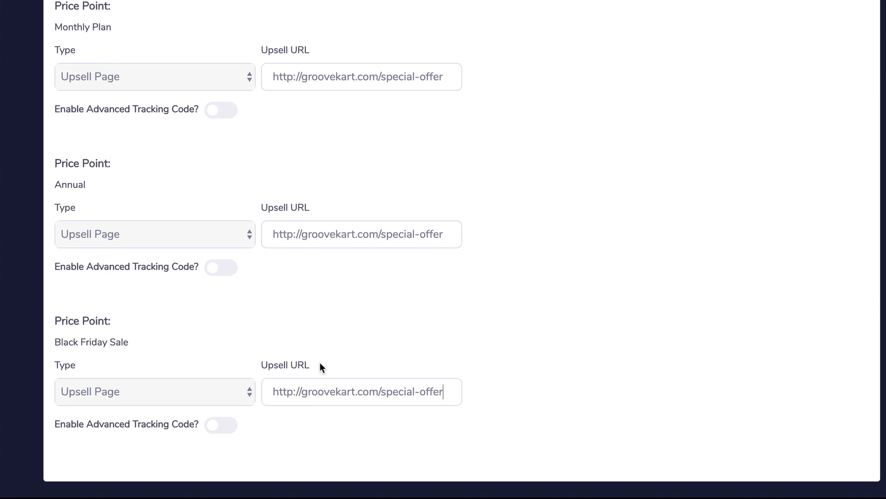
Step: Enable the advanced tracking code for the Trial price point and enter <FB value=99> as its code
{"action": "scroll", "coordinate": [321, 364], "scroll_direction": "up", "scroll_amount": 6}
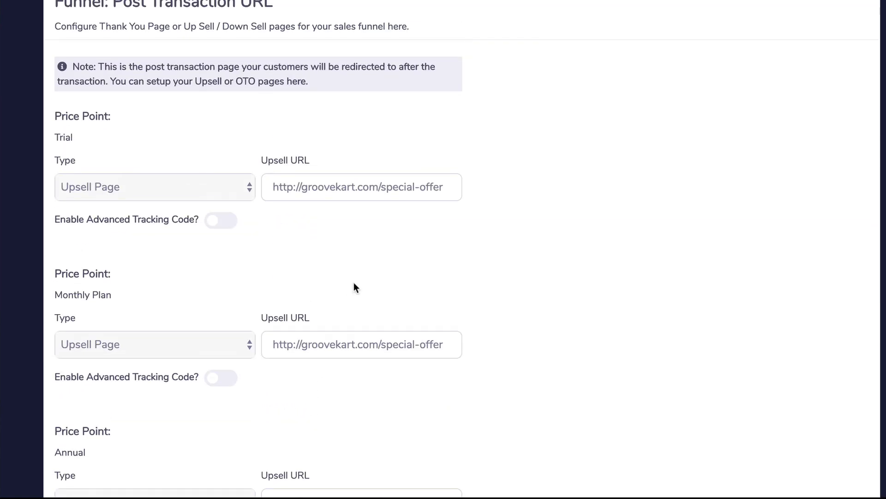
{"action": "scroll", "coordinate": [353, 283], "scroll_direction": "up", "scroll_amount": 1}
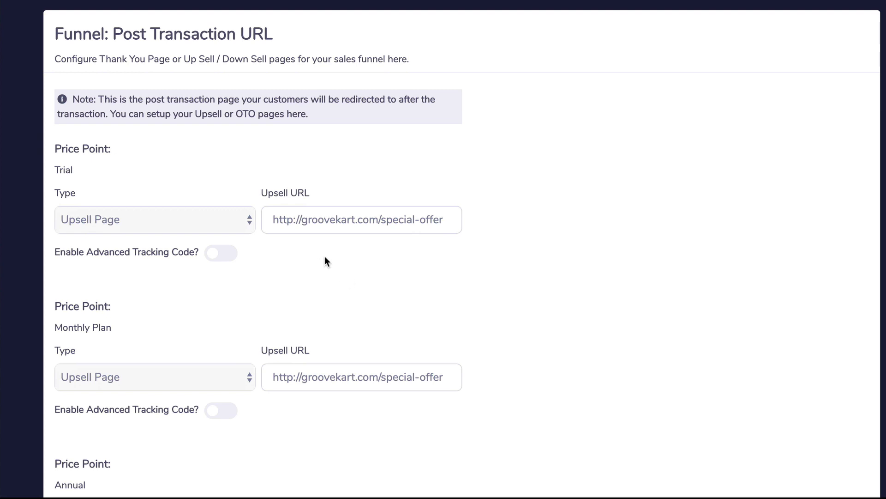
{"action": "left_click_drag", "start_coordinate": [101, 33], "coordinate": [264, 33]}
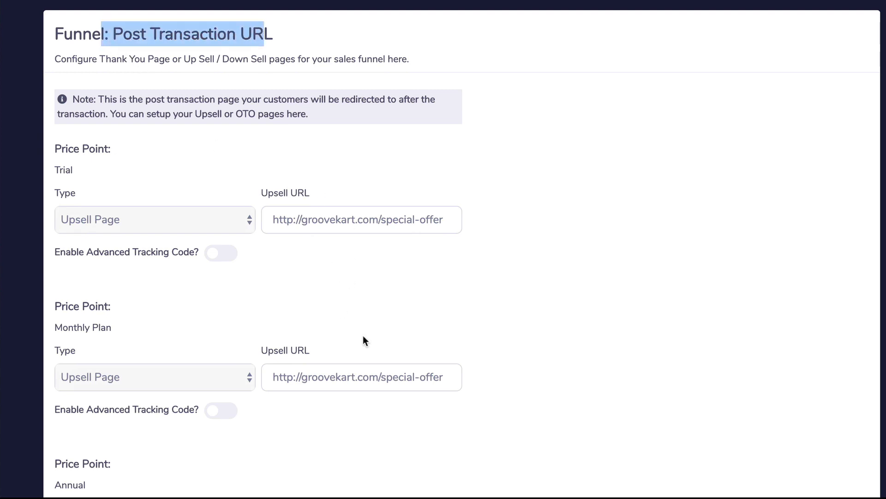
{"action": "left_click", "coordinate": [323, 300]}
{"action": "left_click", "coordinate": [221, 253]}
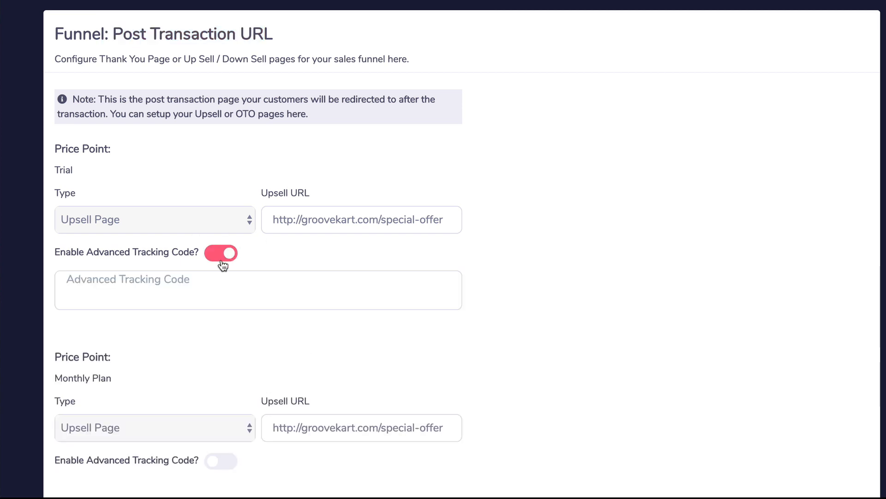
{"action": "left_click", "coordinate": [300, 278]}
{"action": "type", "text": "<F"}
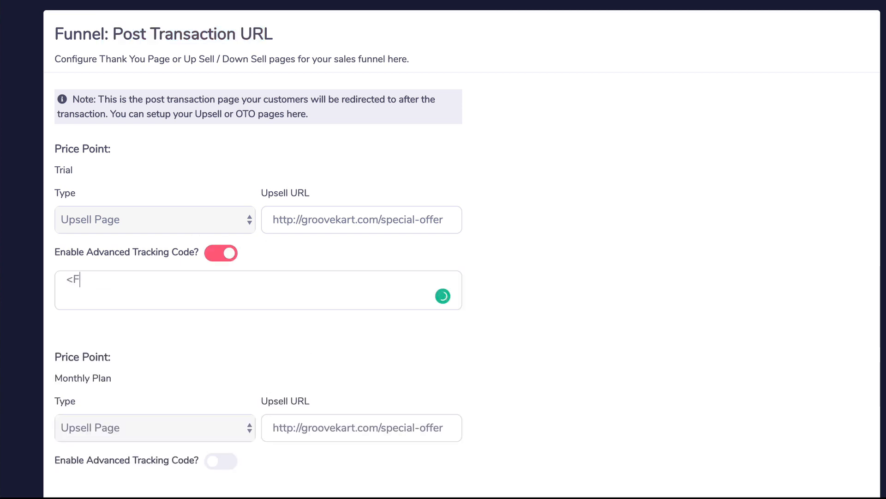
{"action": "type", "text": "B value=99"}
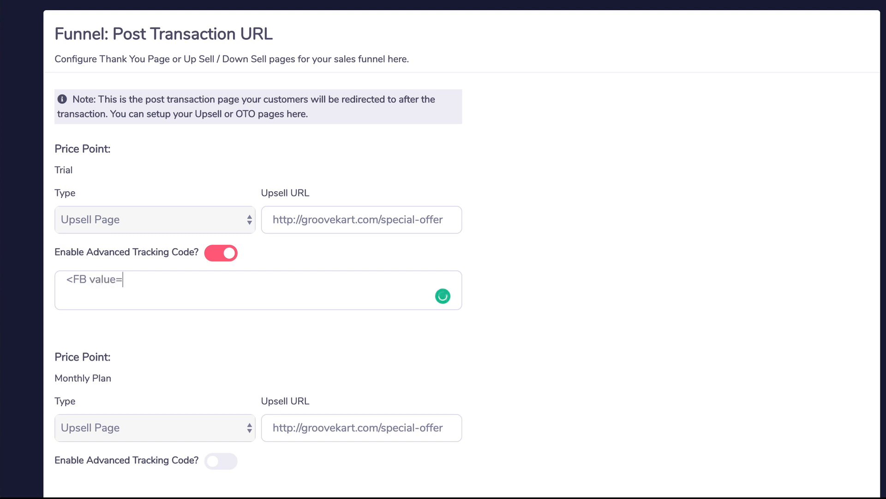
{"action": "type", "text": ">"}
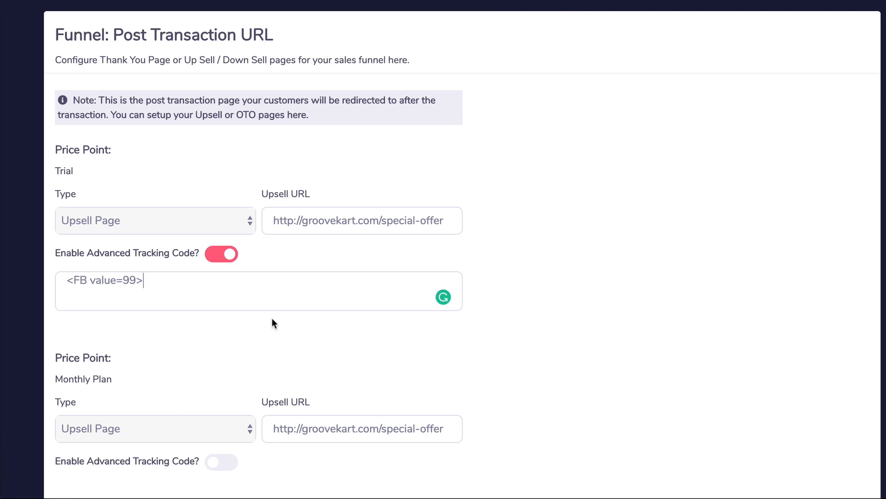
Step: Enable advanced tracking for the Monthly Plan price point and reuse the Trial tracking code <FB value=99> for it
{"action": "scroll", "coordinate": [273, 317], "scroll_direction": "down", "scroll_amount": 1}
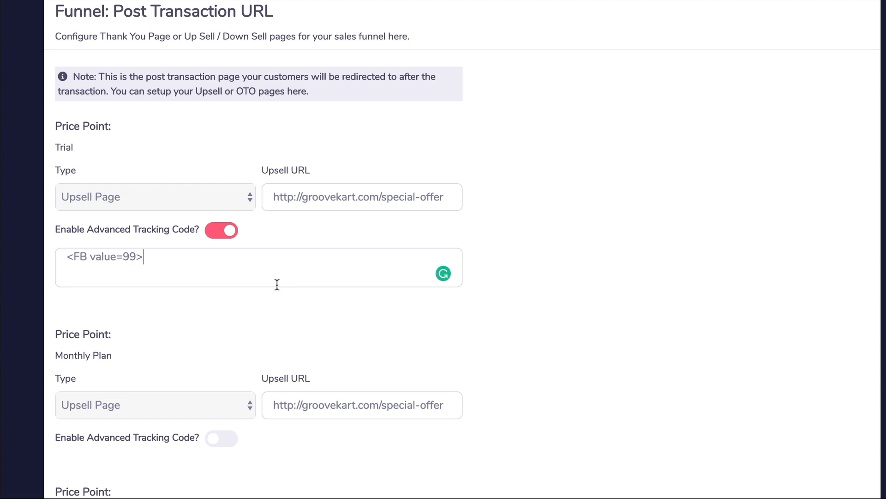
{"action": "scroll", "coordinate": [277, 283], "scroll_direction": "down", "scroll_amount": 1}
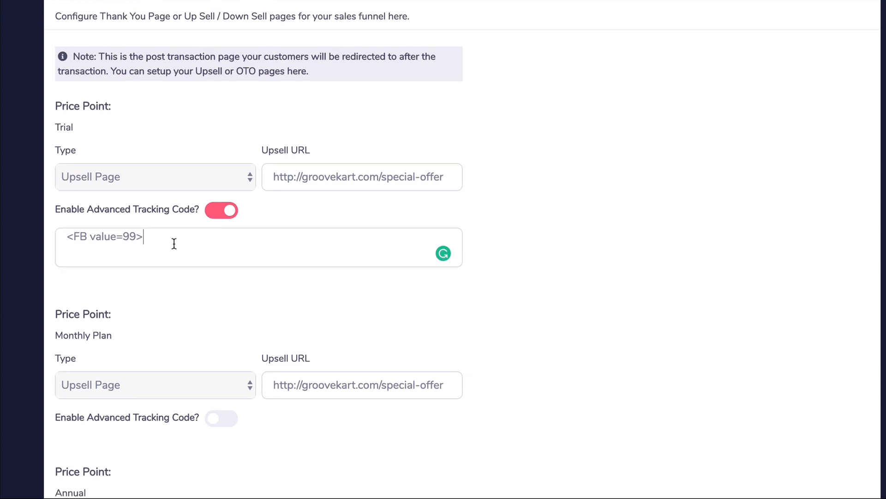
{"action": "left_click_drag", "start_coordinate": [140, 238], "coordinate": [60, 239]}
{"action": "left_click", "coordinate": [311, 177]}
{"action": "scroll", "coordinate": [261, 335], "scroll_direction": "down", "scroll_amount": 1}
{"action": "scroll", "coordinate": [192, 384], "scroll_direction": "down", "scroll_amount": 5}
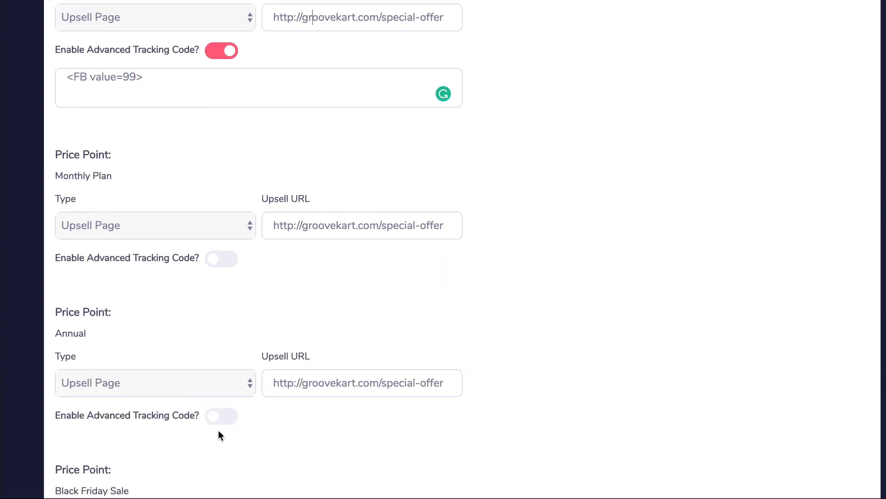
{"action": "scroll", "coordinate": [237, 402], "scroll_direction": "up", "scroll_amount": 5}
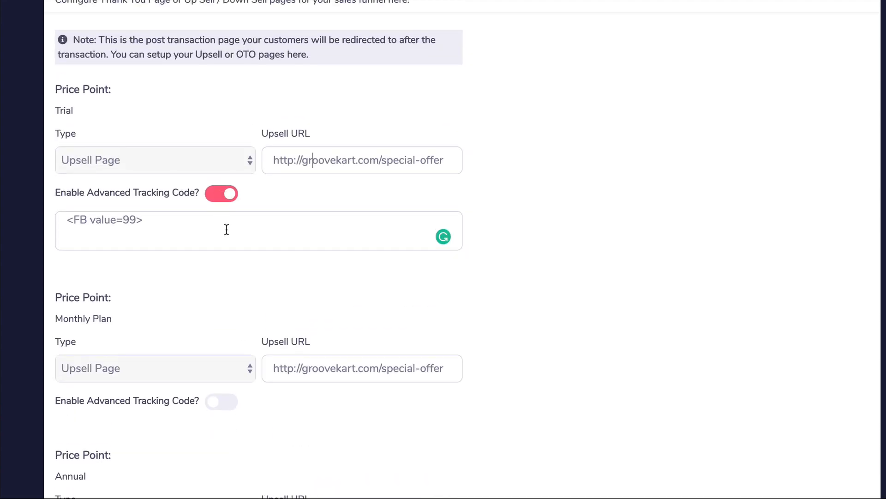
{"action": "scroll", "coordinate": [223, 290], "scroll_direction": "down", "scroll_amount": 4}
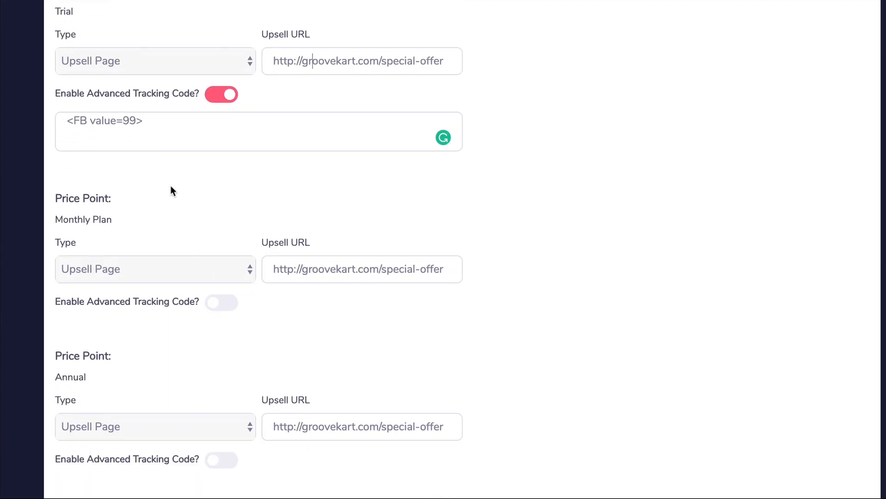
{"action": "key", "text": "ctrl+a"}
{"action": "left_click", "coordinate": [221, 302]}
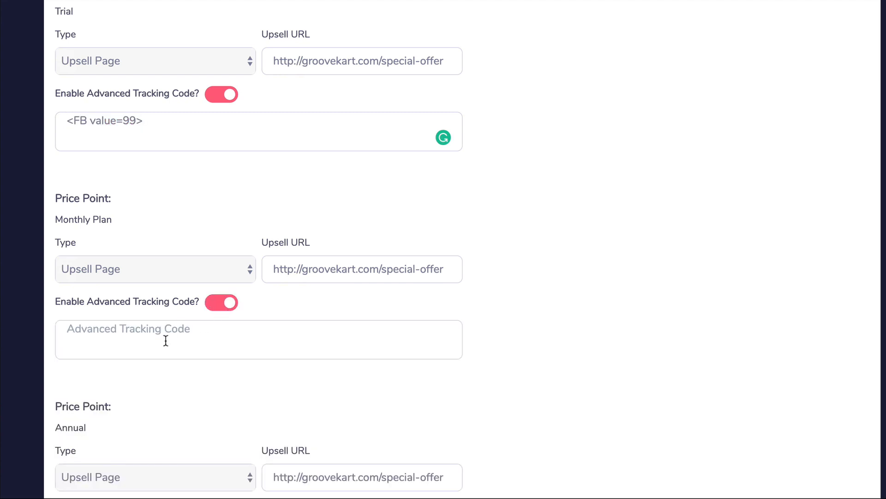
{"action": "left_click", "coordinate": [170, 331]}
{"action": "key", "text": "ctrl+v"}
Step: Enable advanced tracking for the Annual price point and set its code to <FB value=497>
{"action": "scroll", "coordinate": [241, 337], "scroll_direction": "down", "scroll_amount": 5}
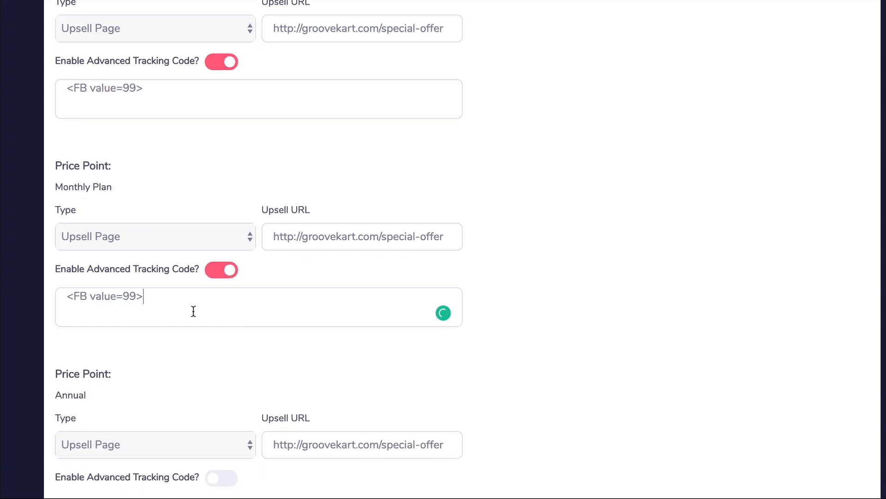
{"action": "left_click", "coordinate": [222, 331]}
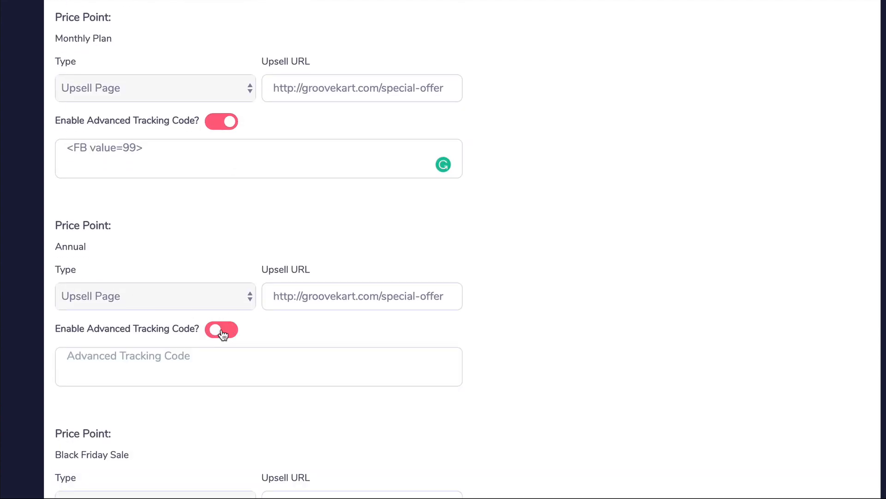
{"action": "left_click", "coordinate": [189, 362]}
{"action": "key", "text": "ctrl+v"}
{"action": "left_click", "coordinate": [137, 357]}
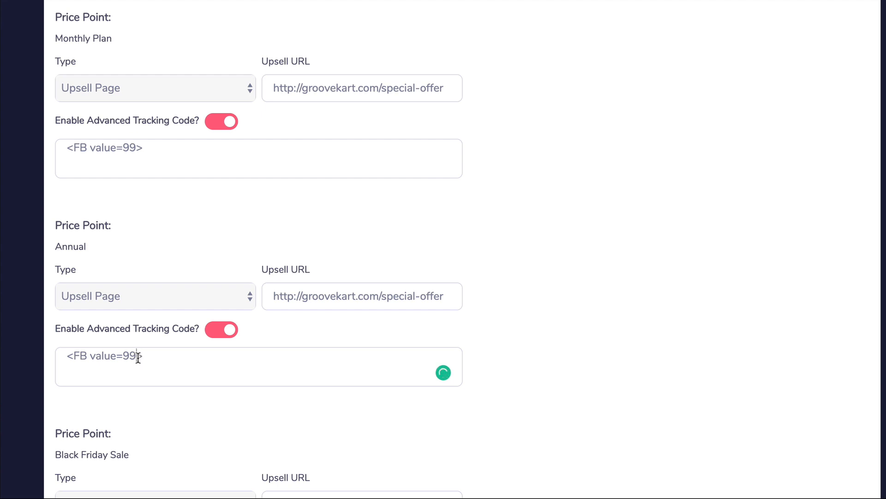
{"action": "key", "text": "BackSpace"}
{"action": "key", "text": "BackSpace"}
{"action": "type", "text": "497"}
Step: Enable advanced tracking for the Black Friday Sale price point, copy in the Annual code and change its value to 397
{"action": "key", "text": "ctrl+a"}
{"action": "key", "text": "ctrl+c"}
{"action": "scroll", "coordinate": [179, 362], "scroll_direction": "down", "scroll_amount": 1}
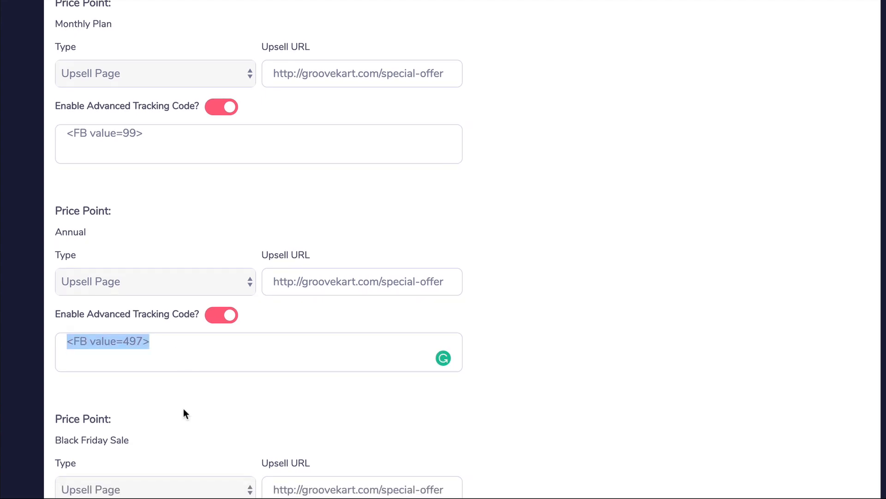
{"action": "left_click", "coordinate": [184, 410]}
{"action": "scroll", "coordinate": [184, 412], "scroll_direction": "down", "scroll_amount": 2}
{"action": "left_click", "coordinate": [219, 427]}
{"action": "scroll", "coordinate": [199, 409], "scroll_direction": "down", "scroll_amount": 1}
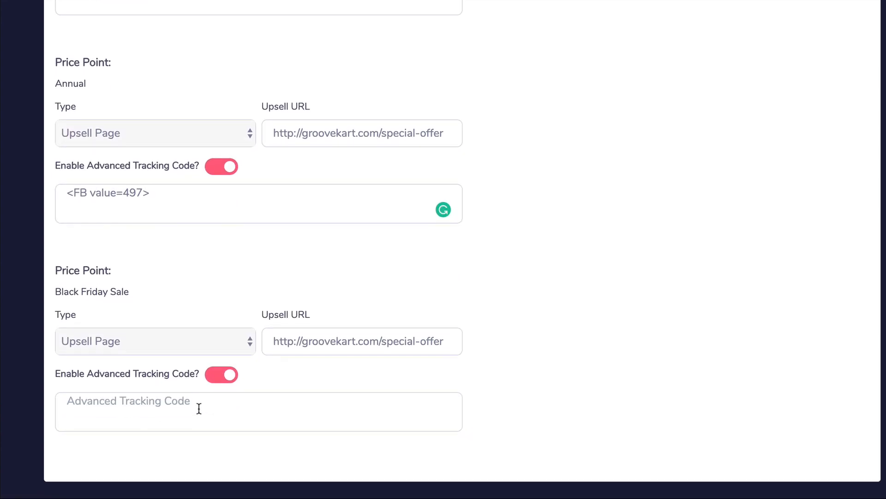
{"action": "left_click", "coordinate": [198, 409]}
{"action": "key", "text": "ctrl+v"}
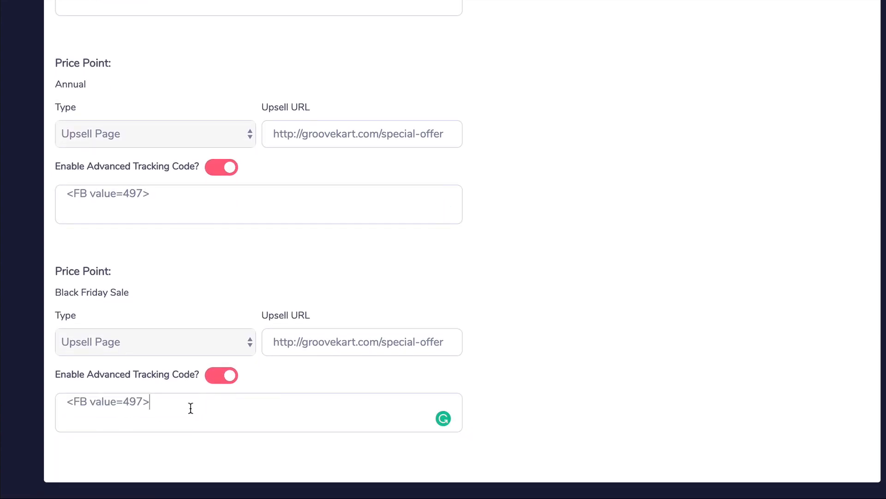
{"action": "left_click", "coordinate": [130, 401]}
{"action": "key", "text": "BackSpace"}
{"action": "type", "text": "3"}
Step: Review the upsell URLs and advanced tracking codes across the price points
{"action": "scroll", "coordinate": [500, 402], "scroll_direction": "up", "scroll_amount": 5}
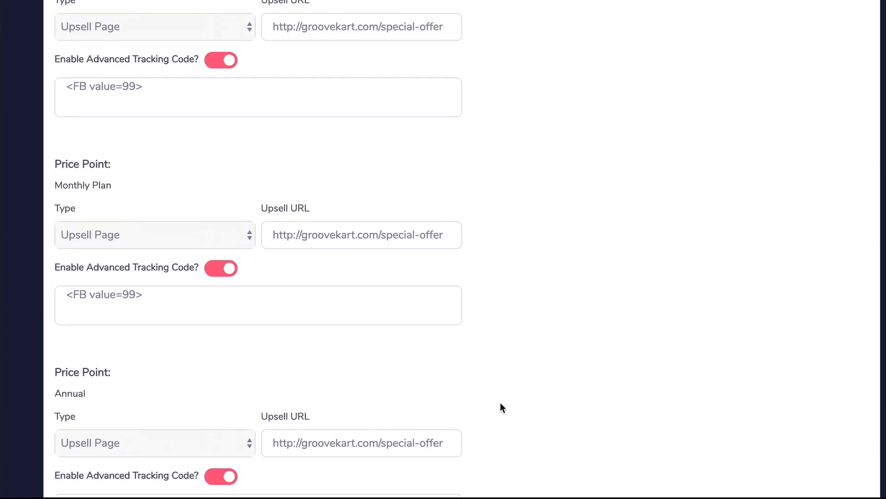
{"action": "scroll", "coordinate": [500, 403], "scroll_direction": "up", "scroll_amount": 5}
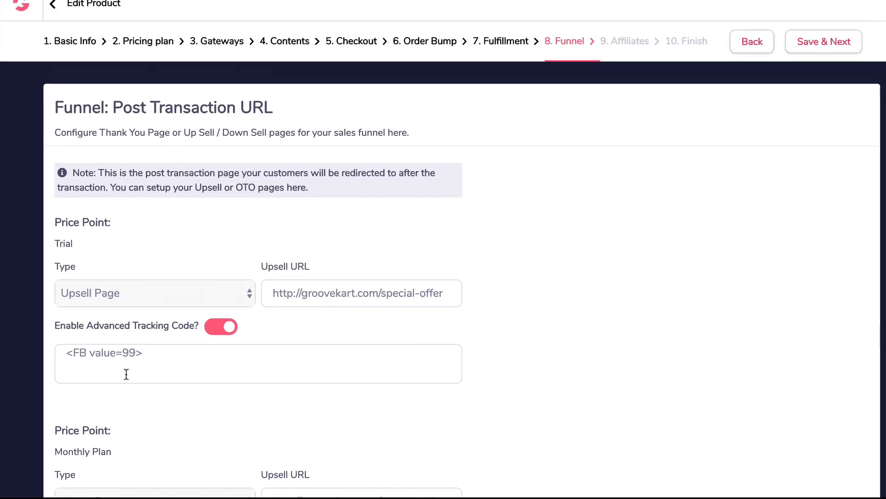
{"action": "left_click_drag", "start_coordinate": [379, 292], "coordinate": [437, 295]}
{"action": "left_click", "coordinate": [455, 304]}
{"action": "scroll", "coordinate": [454, 306], "scroll_direction": "down", "scroll_amount": 2}
{"action": "left_click_drag", "start_coordinate": [381, 414], "coordinate": [385, 412]}
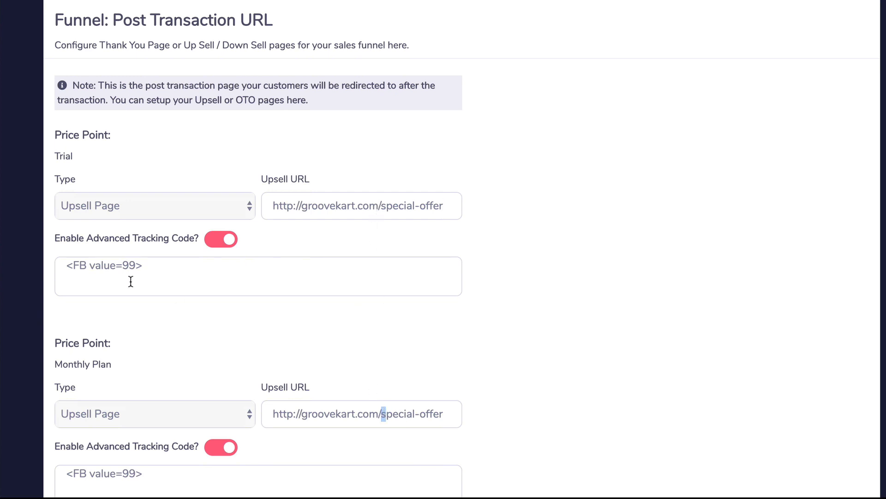
{"action": "left_click_drag", "start_coordinate": [164, 268], "coordinate": [67, 266]}
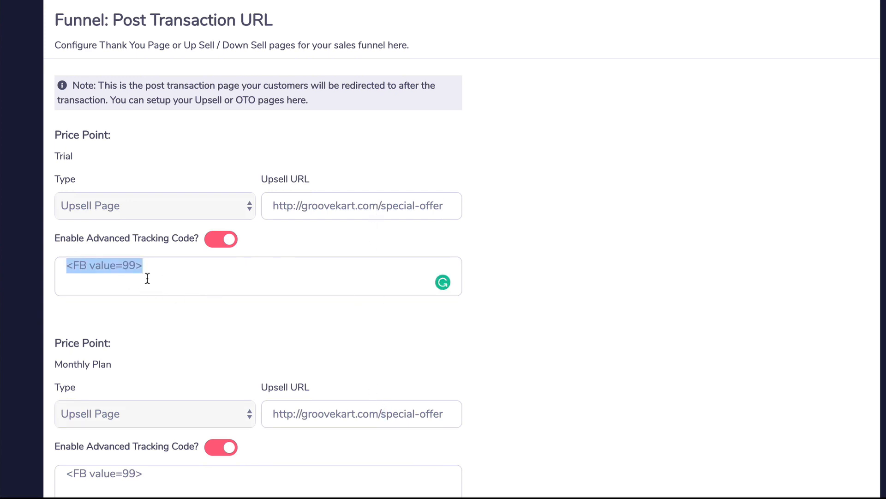
{"action": "left_click", "coordinate": [160, 337]}
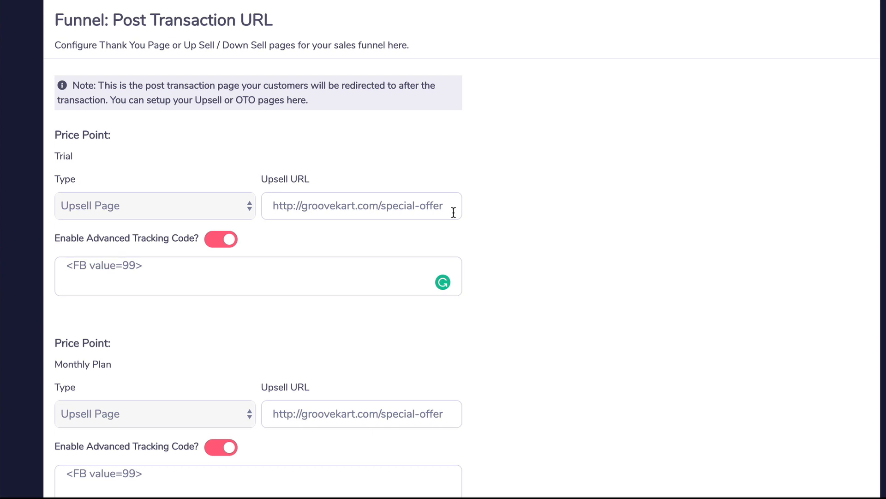
{"action": "scroll", "coordinate": [453, 210], "scroll_direction": "down", "scroll_amount": 3}
{"action": "scroll", "coordinate": [452, 215], "scroll_direction": "down", "scroll_amount": 5}
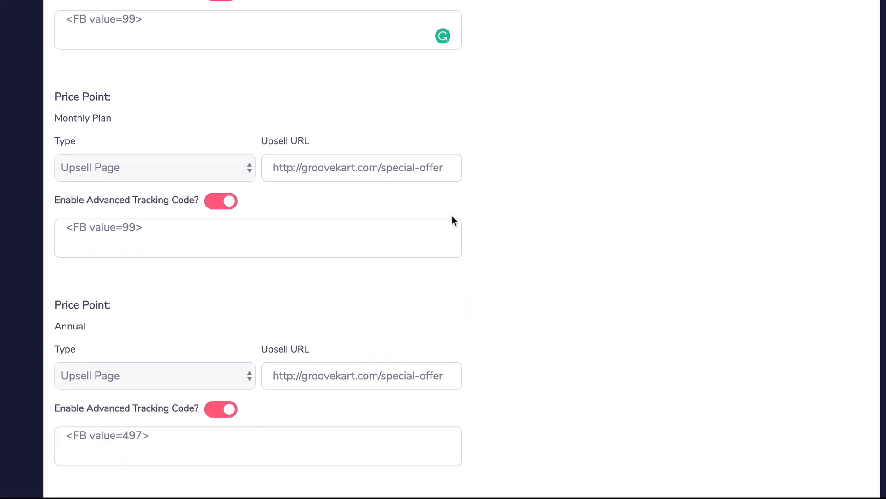
{"action": "scroll", "coordinate": [450, 217], "scroll_direction": "up", "scroll_amount": 4}
{"action": "scroll", "coordinate": [451, 216], "scroll_direction": "up", "scroll_amount": 2}
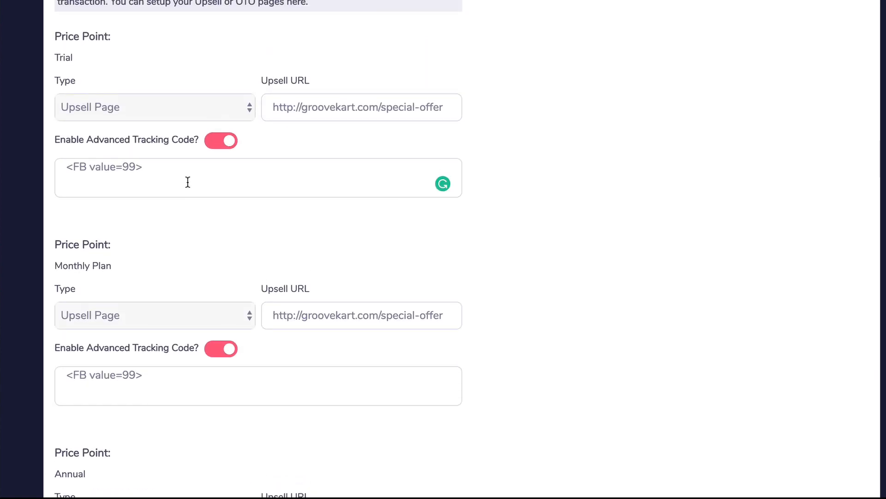
Step: Examine the Trial price point's tracking code together with its upsell URL
{"action": "left_click_drag", "start_coordinate": [144, 166], "coordinate": [73, 167]}
{"action": "left_click", "coordinate": [196, 226]}
{"action": "scroll", "coordinate": [199, 226], "scroll_direction": "up", "scroll_amount": 2}
{"action": "scroll", "coordinate": [461, 235], "scroll_direction": "up", "scroll_amount": 1}
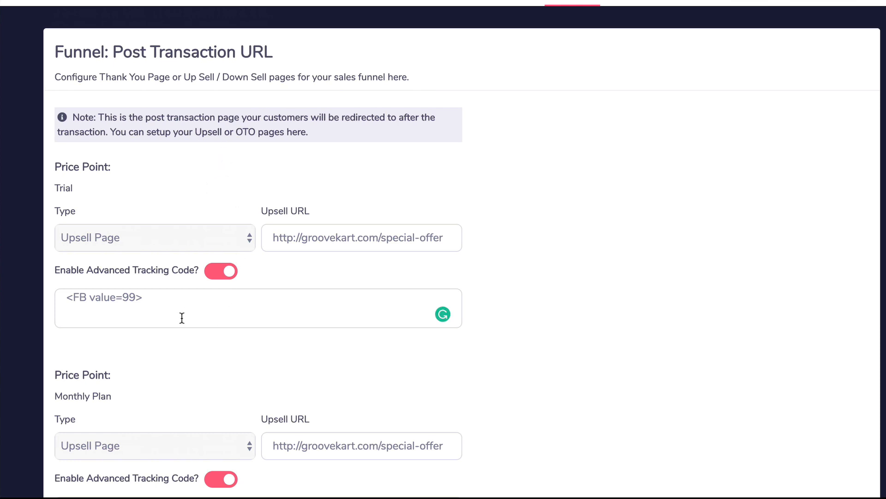
{"action": "left_click_drag", "start_coordinate": [157, 300], "coordinate": [66, 297]}
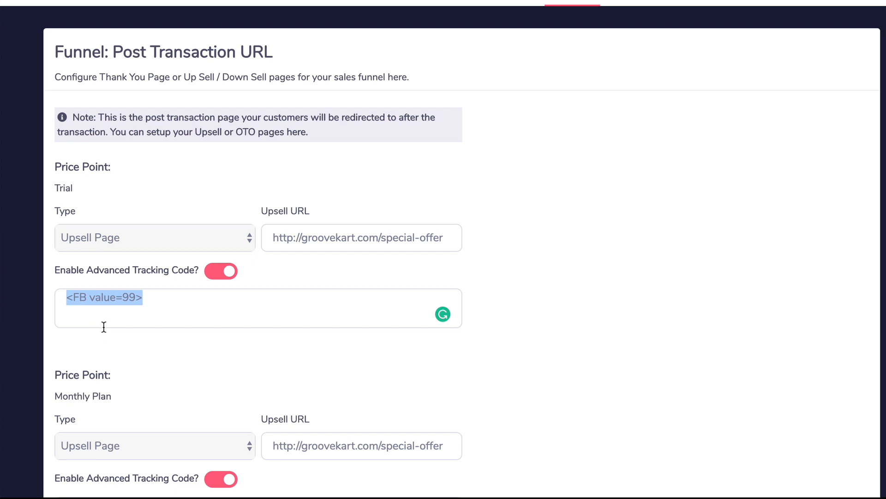
{"action": "left_click_drag", "start_coordinate": [283, 236], "coordinate": [432, 243]}
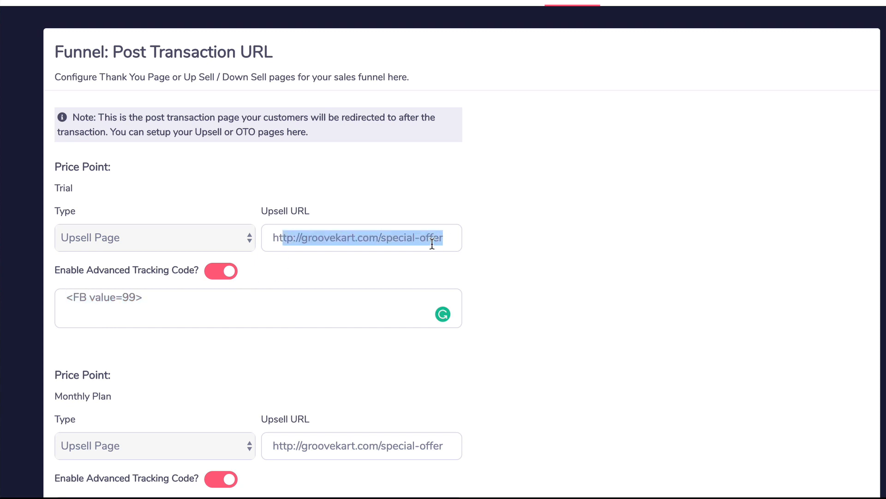
{"action": "left_click", "coordinate": [386, 259]}
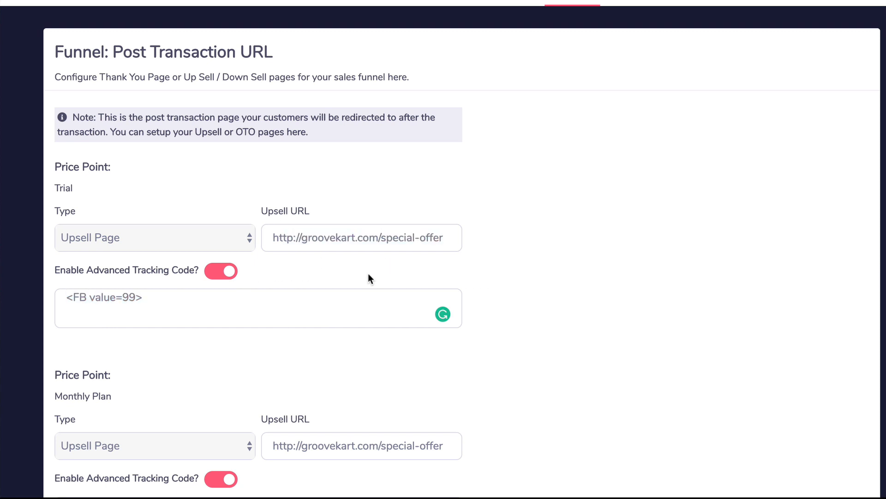
{"action": "left_click_drag", "start_coordinate": [143, 299], "coordinate": [90, 300]}
{"action": "left_click", "coordinate": [353, 238]}
{"action": "scroll", "coordinate": [81, 317], "scroll_direction": "up", "scroll_amount": 2}
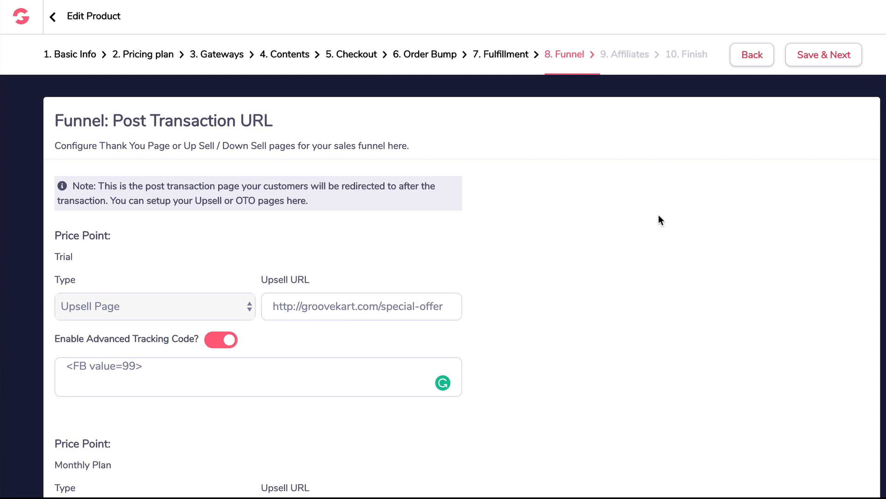
Step: Save the funnel settings, proceed to the affiliate settings and activate the affiliate program
{"action": "left_click", "coordinate": [807, 61]}
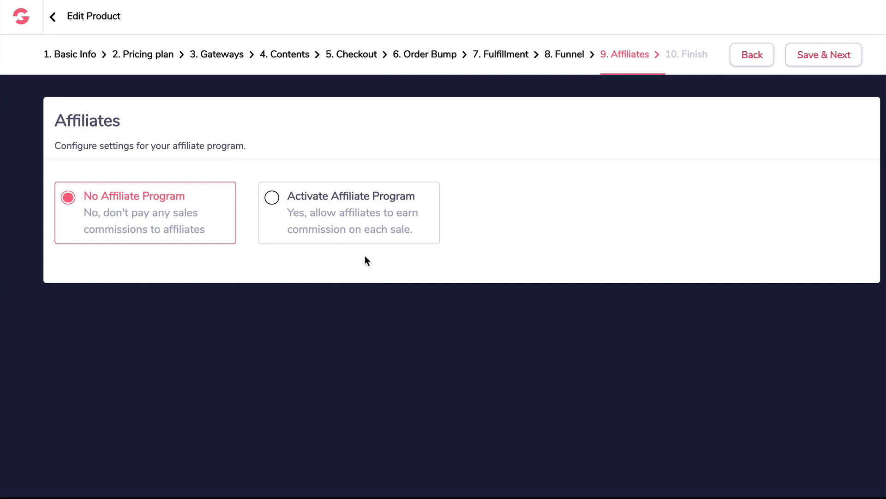
{"action": "left_click", "coordinate": [275, 200]}
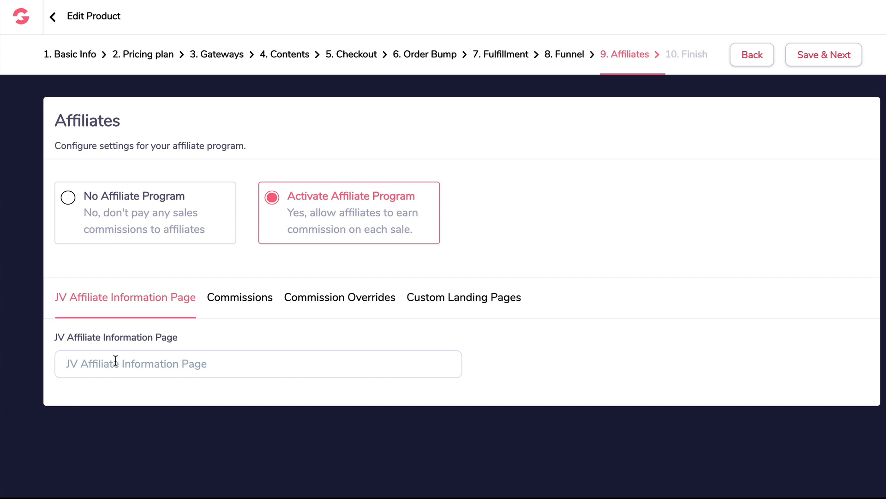
Step: Open groovejv.com in a new browser tab and look through the example JV affiliate information page
{"action": "key", "text": "super+t"}
{"action": "type", "text": "g"}
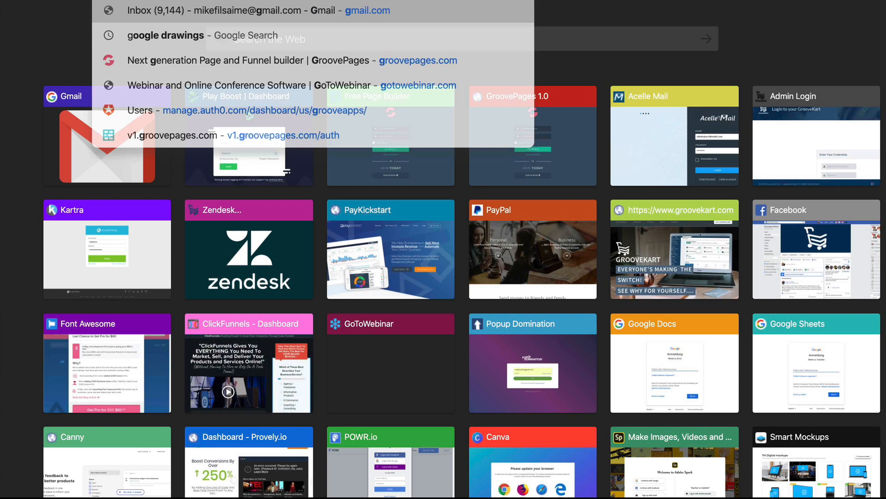
{"action": "type", "text": "roovejv"}
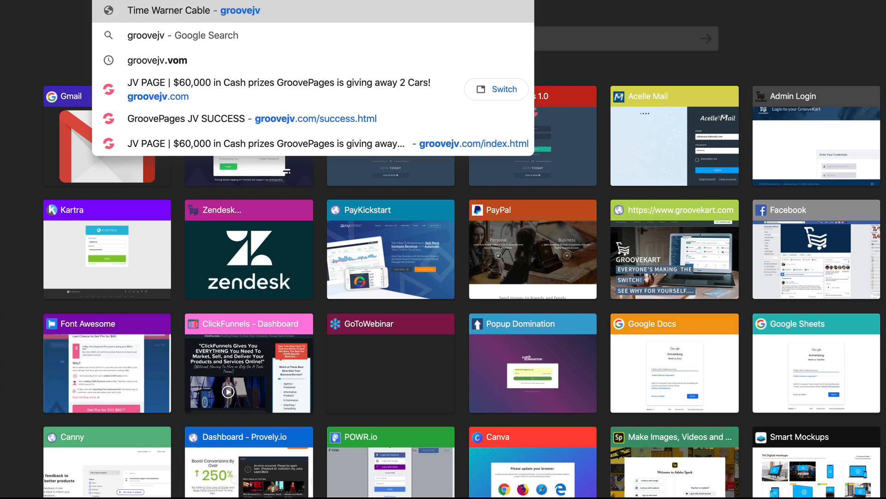
{"action": "type", "text": ".co"}
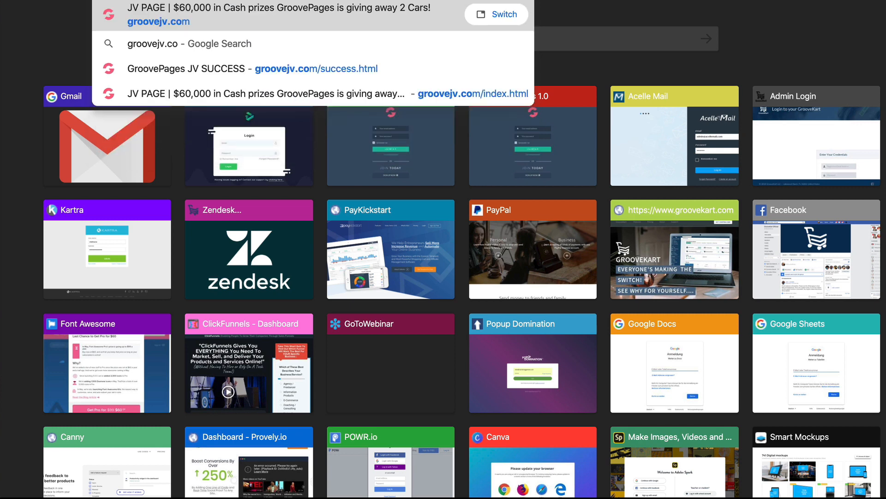
{"action": "key", "text": "Return"}
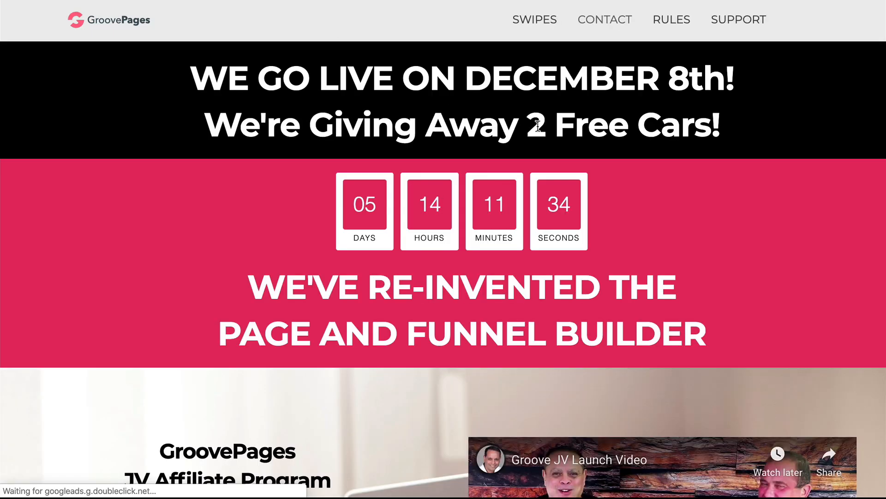
{"action": "scroll", "coordinate": [586, 111], "scroll_direction": "down", "scroll_amount": 6}
{"action": "scroll", "coordinate": [606, 117], "scroll_direction": "down", "scroll_amount": 15}
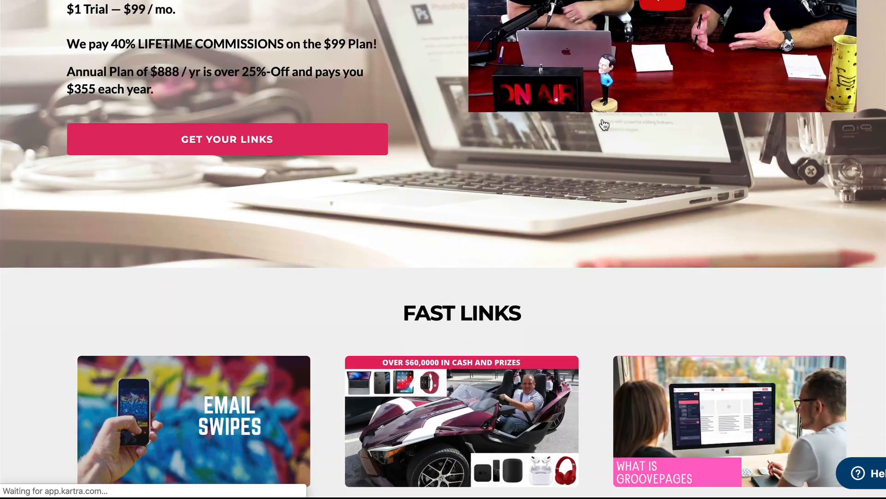
{"action": "scroll", "coordinate": [602, 125], "scroll_direction": "down", "scroll_amount": 17}
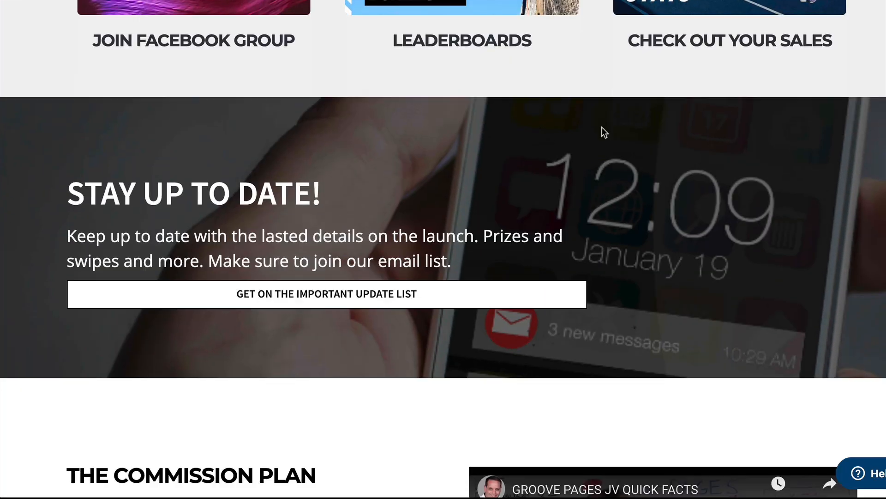
{"action": "scroll", "coordinate": [602, 129], "scroll_direction": "down", "scroll_amount": 19}
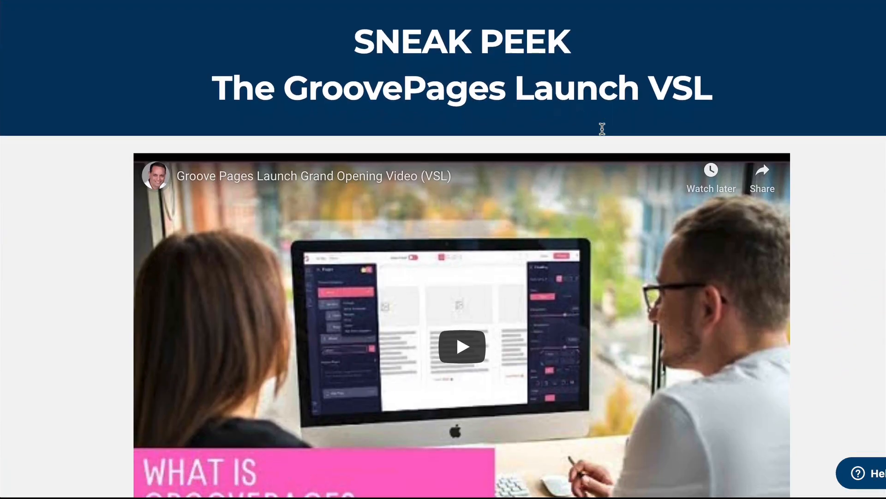
{"action": "scroll", "coordinate": [603, 134], "scroll_direction": "down", "scroll_amount": 1}
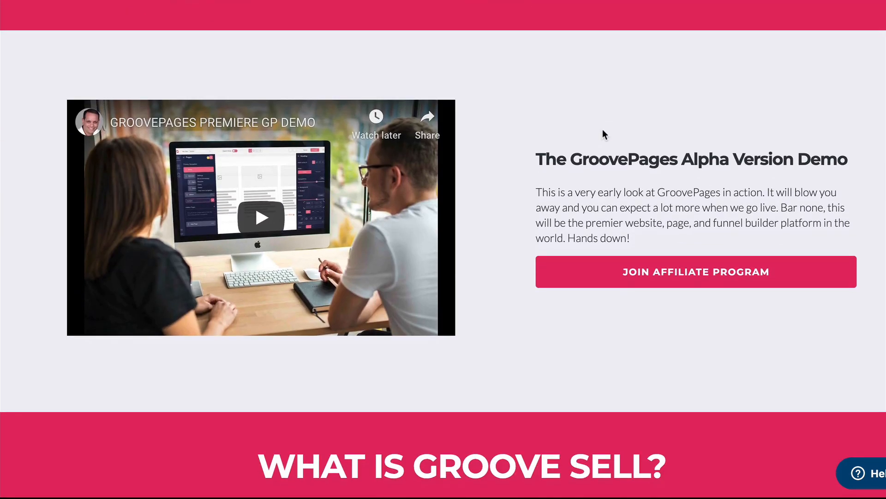
{"action": "scroll", "coordinate": [603, 130], "scroll_direction": "down", "scroll_amount": 7}
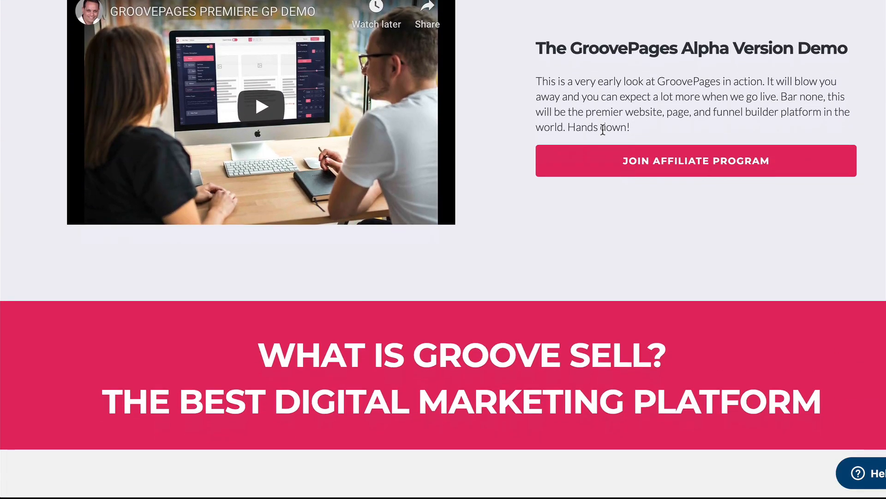
{"action": "scroll", "coordinate": [603, 130], "scroll_direction": "down", "scroll_amount": 16}
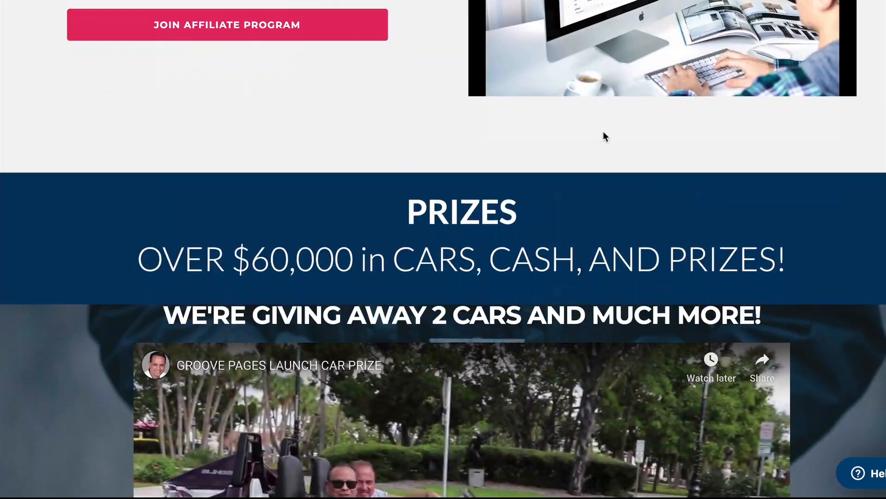
{"action": "scroll", "coordinate": [602, 131], "scroll_direction": "up", "scroll_amount": 20}
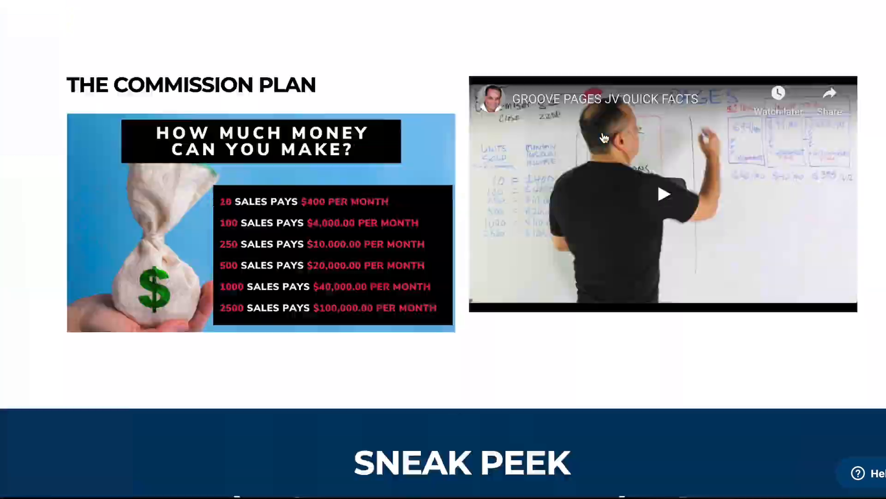
{"action": "scroll", "coordinate": [601, 133], "scroll_direction": "up", "scroll_amount": 15}
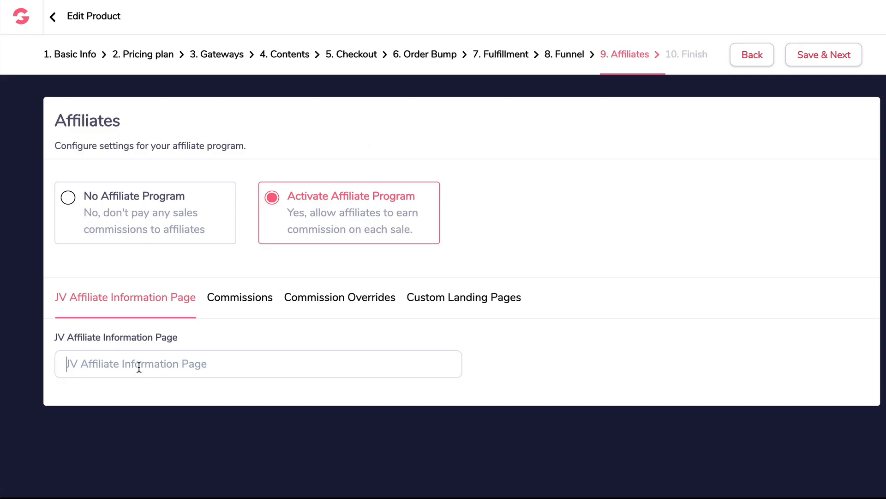
{"action": "type", "text": "https://groovejv.com/"}
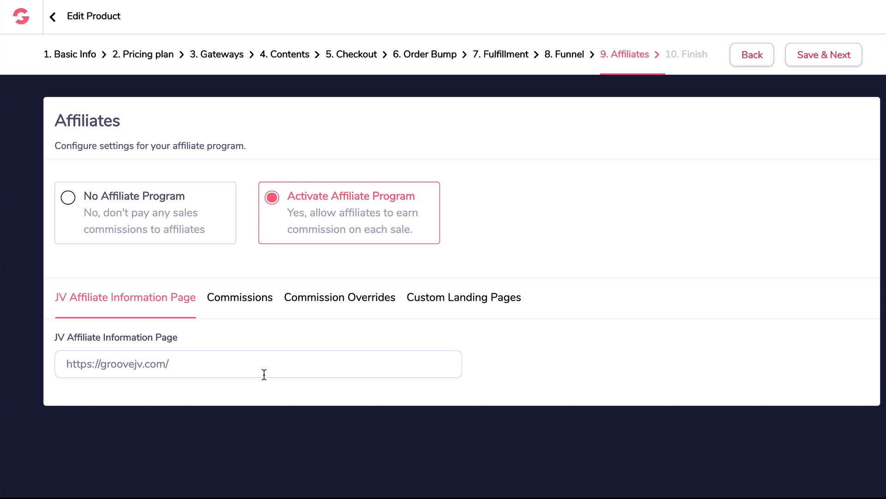
Step: Open the commission settings and examine the fields for the Trial, Monthly Plan, Annual and Black Friday Sale price points
{"action": "left_click", "coordinate": [251, 307]}
{"action": "scroll", "coordinate": [322, 302], "scroll_direction": "down", "scroll_amount": 5}
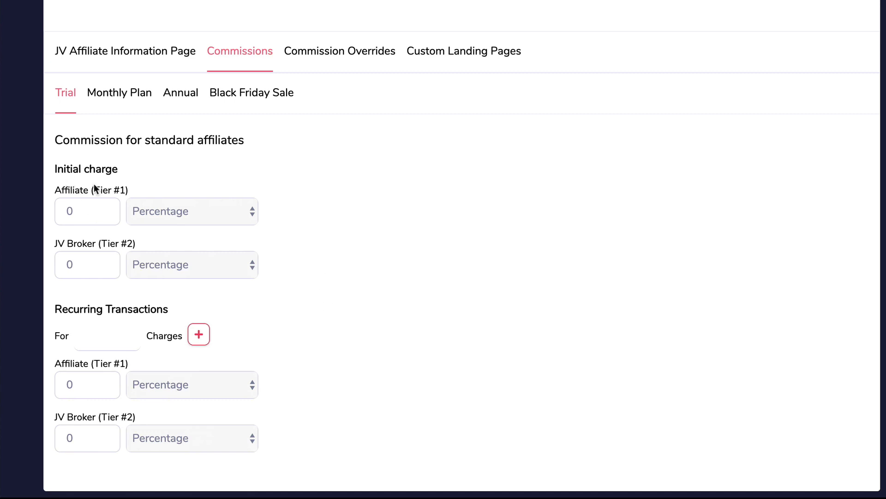
{"action": "scroll", "coordinate": [93, 184], "scroll_direction": "up", "scroll_amount": 4}
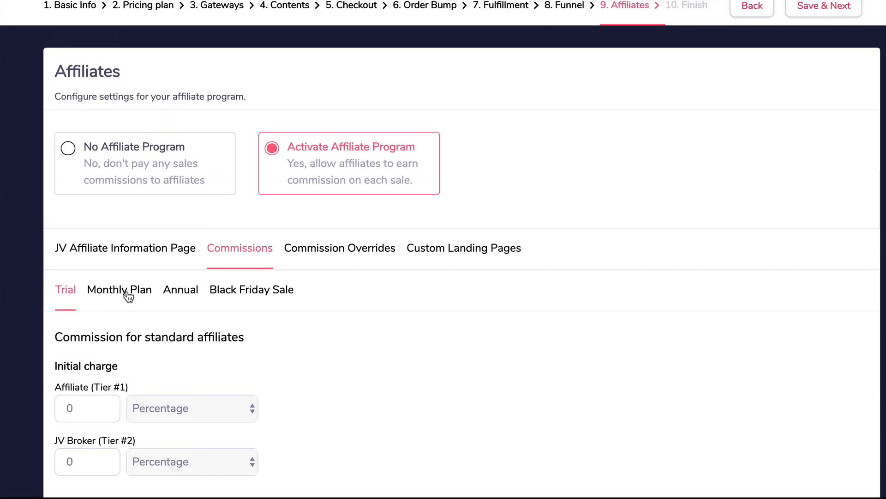
{"action": "left_click", "coordinate": [127, 293]}
{"action": "left_click", "coordinate": [182, 295]}
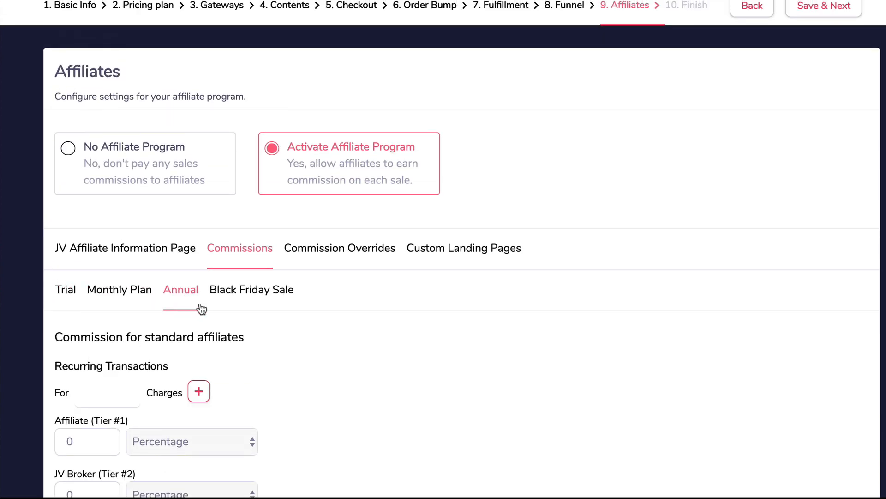
{"action": "scroll", "coordinate": [279, 344], "scroll_direction": "down", "scroll_amount": 2}
{"action": "left_click", "coordinate": [271, 232]}
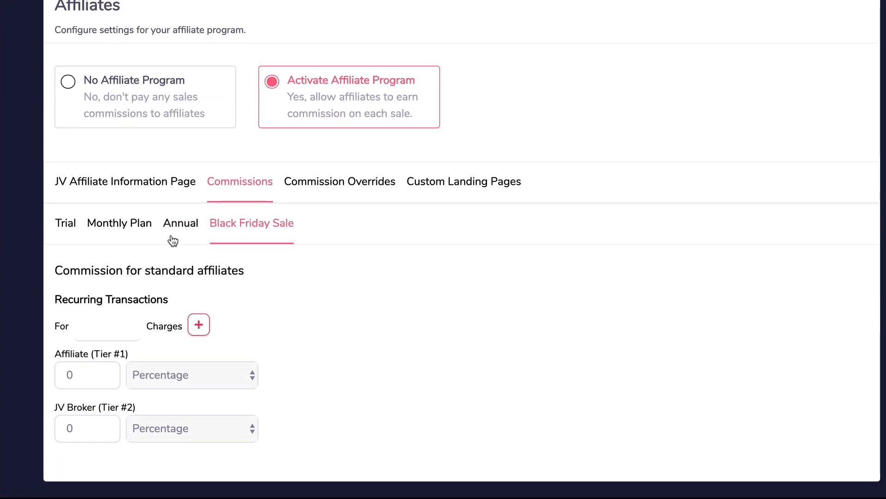
{"action": "left_click", "coordinate": [67, 224]}
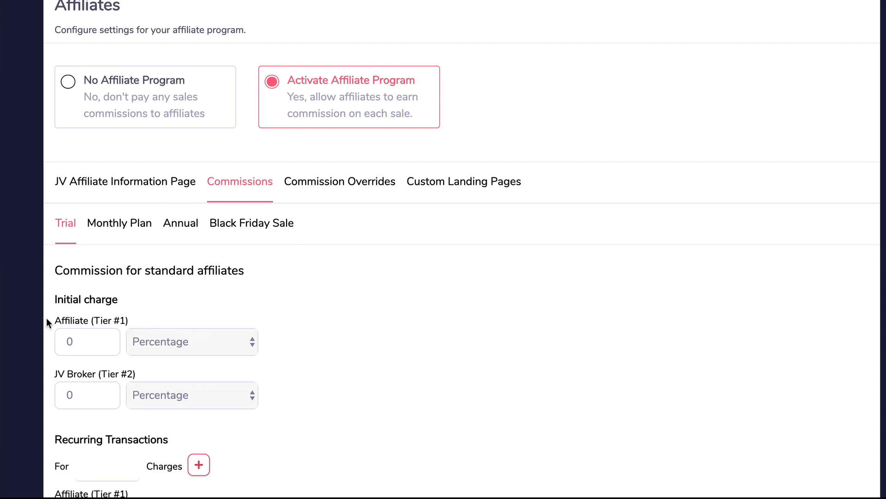
Step: Set the Tier #1 affiliate commission on the Trial's initial charge to a Fixed Amount of 5
{"action": "left_click_drag", "start_coordinate": [67, 301], "coordinate": [101, 301]}
{"action": "left_click", "coordinate": [203, 303]}
{"action": "scroll", "coordinate": [293, 283], "scroll_direction": "down", "scroll_amount": 3}
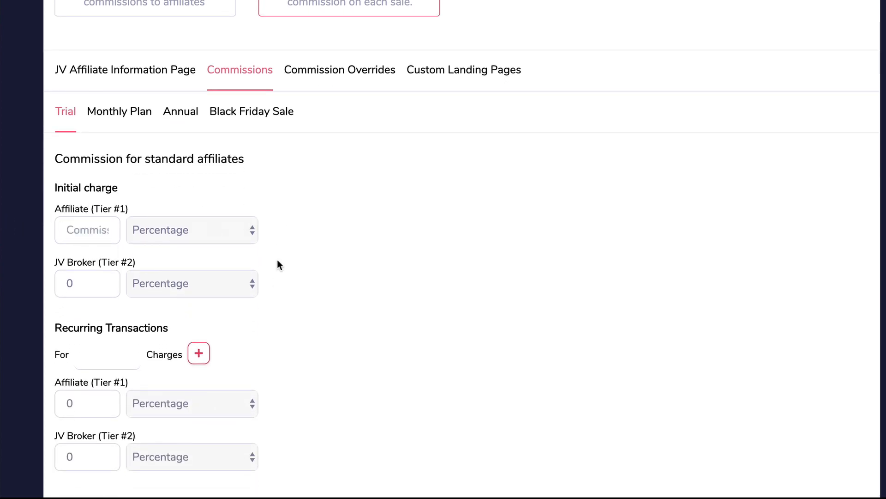
{"action": "left_click", "coordinate": [86, 234]}
{"action": "type", "text": "5"}
{"action": "left_click", "coordinate": [179, 230]}
{"action": "key", "text": "Return"}
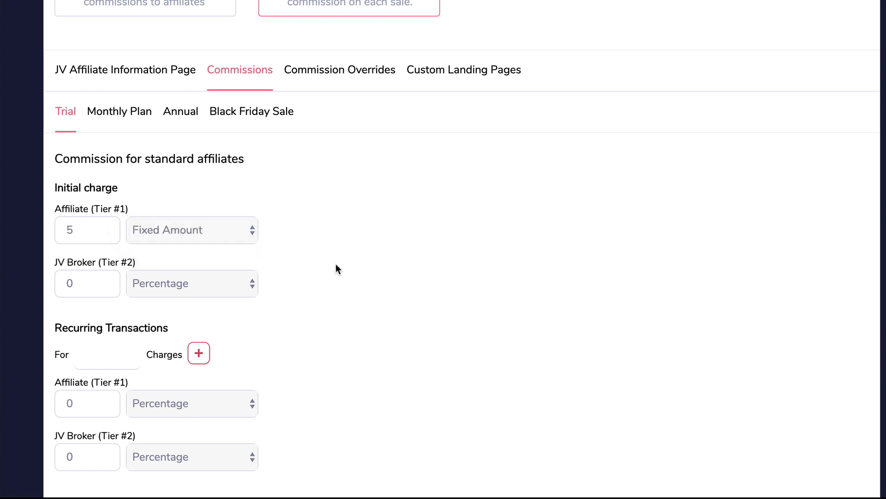
Step: Change the Tier #1 affiliate commission on the Trial's initial charge to 0
{"action": "left_click", "coordinate": [100, 231]}
{"action": "key", "text": "BackSpace"}
{"action": "type", "text": "0"}
{"action": "scroll", "coordinate": [132, 305], "scroll_direction": "down", "scroll_amount": 1}
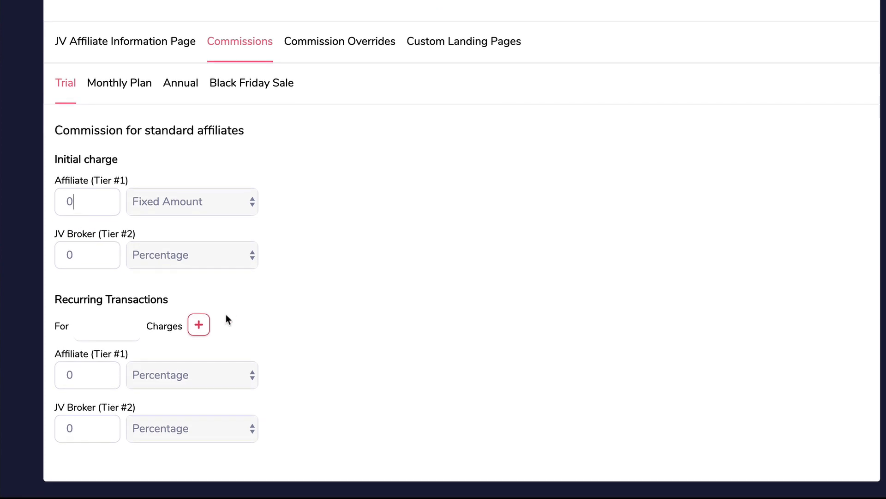
Step: Set the Trial's recurring commissions to 40 percent for the Tier #1 affiliate and 10 percent for the Tier #2 JV broker
{"action": "left_click", "coordinate": [87, 376]}
{"action": "key", "text": "BackSpace"}
{"action": "type", "text": "40"}
{"action": "left_click", "coordinate": [103, 422]}
{"action": "key", "text": "BackSpace"}
{"action": "type", "text": "10"}
{"action": "left_click_drag", "start_coordinate": [120, 355], "coordinate": [72, 355]}
{"action": "left_click", "coordinate": [134, 357]}
{"action": "left_click", "coordinate": [110, 407]}
Step: For the Monthly Plan, set the recurring Tier #1 affiliate commission to 100 percent for 2 charges
{"action": "left_click", "coordinate": [122, 89]}
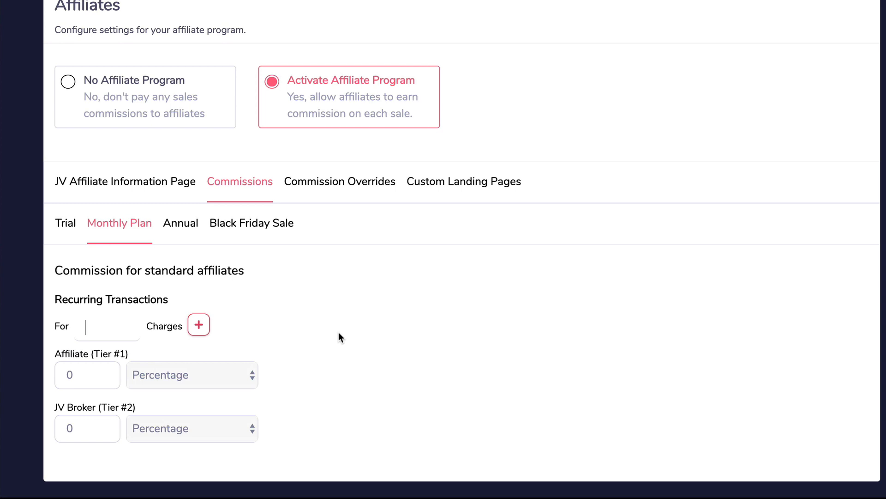
{"action": "type", "text": "2"}
{"action": "left_click", "coordinate": [93, 376]}
{"action": "key", "text": "BackSpace"}
{"action": "type", "text": "100"}
{"action": "scroll", "coordinate": [102, 377], "scroll_direction": "up", "scroll_amount": 1}
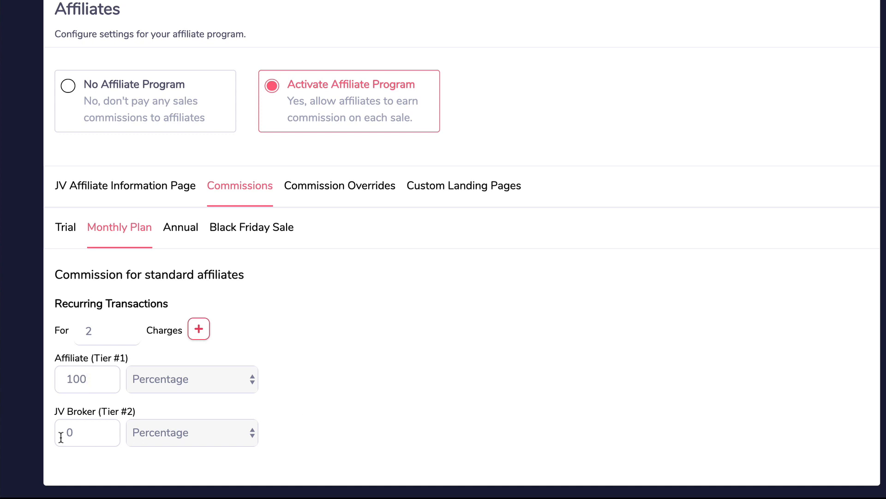
Step: Clear the Monthly Plan's Tier #2 JV broker commission
{"action": "left_click", "coordinate": [85, 429]}
{"action": "key", "text": "BackSpace"}
{"action": "type", "text": "10"}
{"action": "key", "text": "BackSpace"}
{"action": "key", "text": "BackSpace"}
Step: Add a second recurring range to the Monthly Plan covering 10 charges at a 50 percent Tier #1 commission
{"action": "left_click", "coordinate": [199, 329]}
{"action": "scroll", "coordinate": [295, 344], "scroll_direction": "down", "scroll_amount": 3}
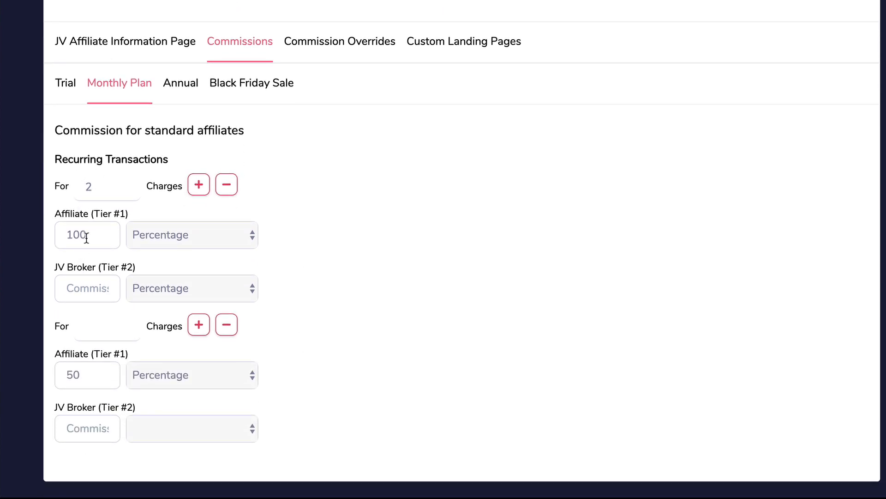
{"action": "left_click", "coordinate": [97, 332]}
{"action": "type", "text": "10"}
{"action": "left_click", "coordinate": [91, 371]}
Step: Add a third recurring range to the Monthly Plan with no charge limit and a 10 percent Tier #1 commission
{"action": "left_click", "coordinate": [198, 326]}
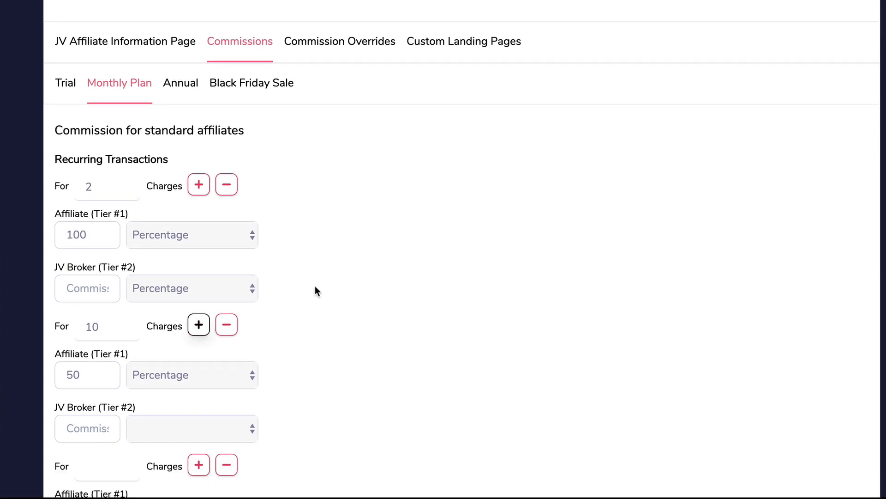
{"action": "scroll", "coordinate": [316, 288], "scroll_direction": "down", "scroll_amount": 3}
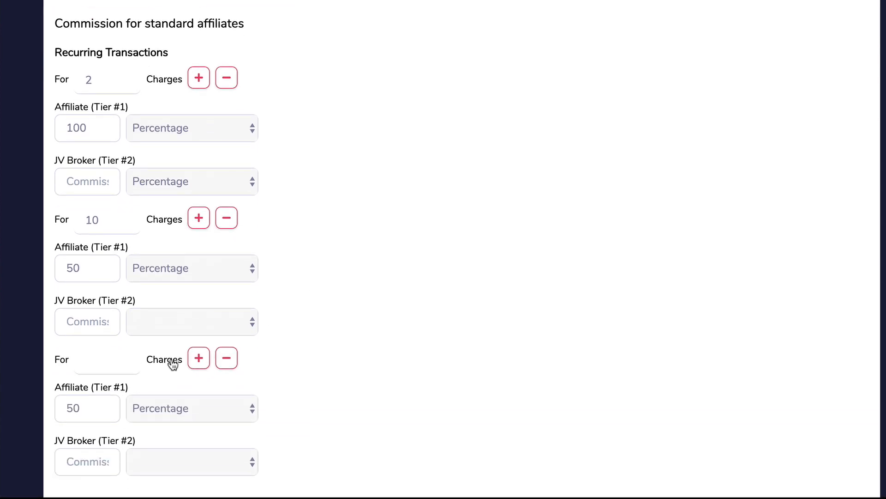
{"action": "left_click", "coordinate": [116, 360]}
{"action": "left_click", "coordinate": [92, 408]}
{"action": "key", "text": "BackSpace"}
{"action": "key", "text": "BackSpace"}
{"action": "type", "text": "10"}
{"action": "scroll", "coordinate": [273, 353], "scroll_direction": "down", "scroll_amount": 2}
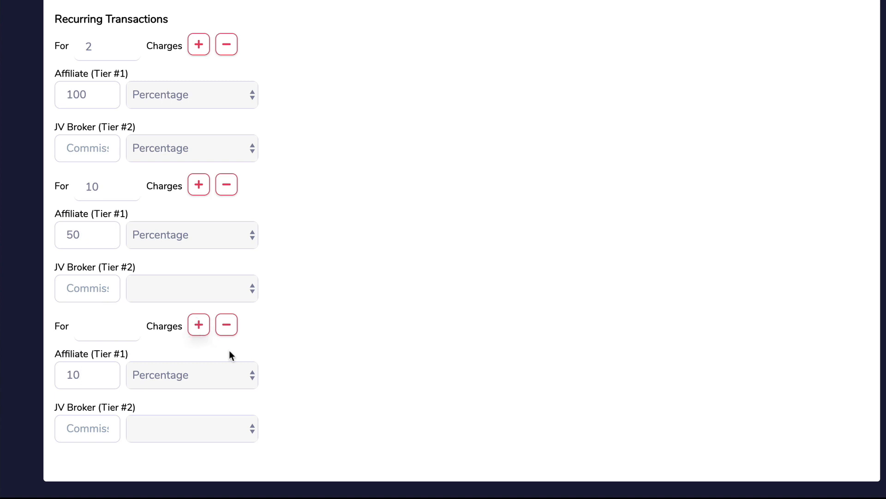
Step: Remove the second and third recurring ranges from the Monthly Plan commissions
{"action": "scroll", "coordinate": [372, 325], "scroll_direction": "up", "scroll_amount": 1}
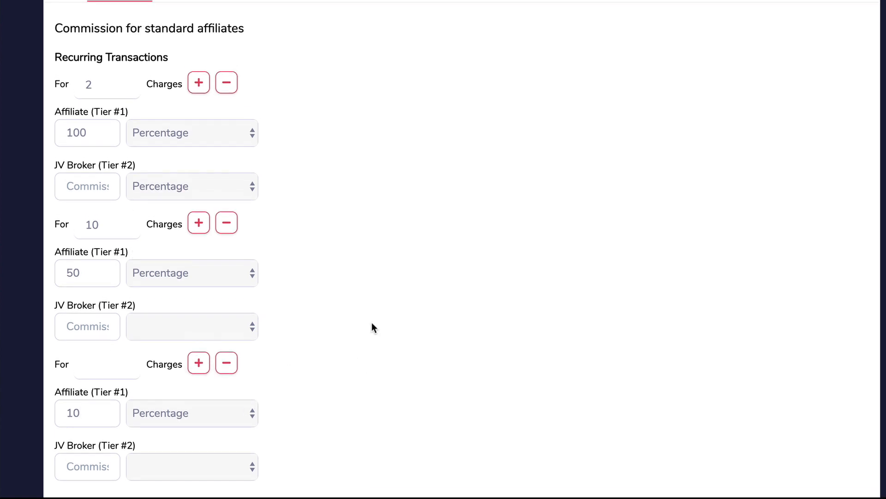
{"action": "scroll", "coordinate": [372, 323], "scroll_direction": "up", "scroll_amount": 1}
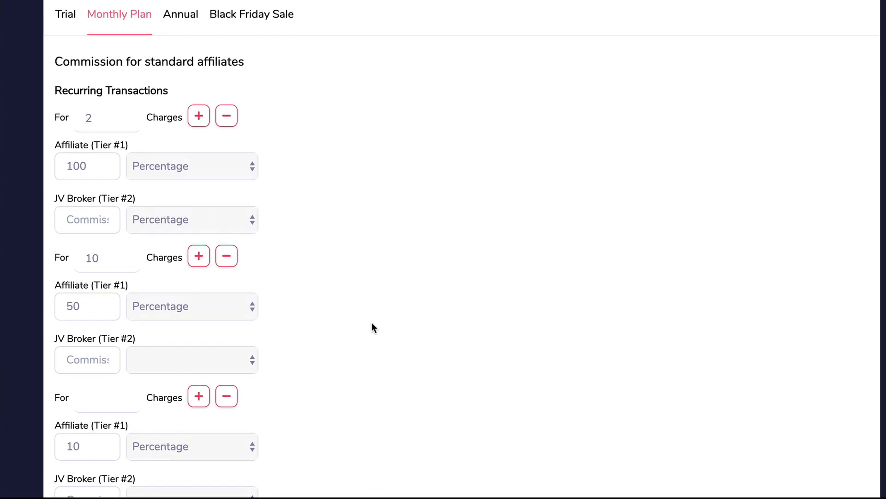
{"action": "scroll", "coordinate": [258, 388], "scroll_direction": "down", "scroll_amount": 2}
{"action": "left_click", "coordinate": [226, 325]}
{"action": "left_click", "coordinate": [226, 325]}
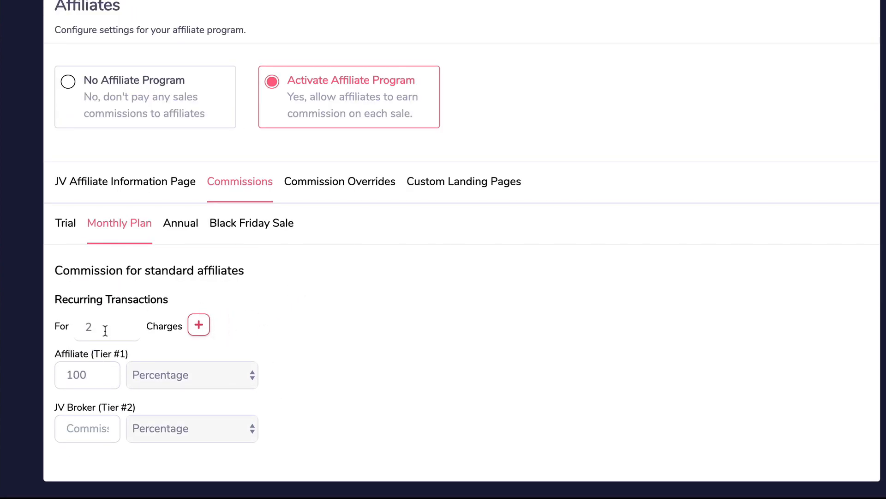
Step: Clear the Monthly Plan's charge limit and set its recurring Tier #1 affiliate commission to 40 percent
{"action": "left_click_drag", "start_coordinate": [102, 329], "coordinate": [50, 316]}
{"action": "key", "text": "BackSpace"}
{"action": "left_click", "coordinate": [90, 375]}
{"action": "key", "text": "BackSpace"}
{"action": "key", "text": "BackSpace"}
{"action": "key", "text": "BackSpace"}
{"action": "type", "text": "40"}
Step: Return to the Trial commissions and set the initial charge's Tier #1 affiliate commission to 5, keeping Fixed Amount as its type
{"action": "left_click", "coordinate": [72, 226]}
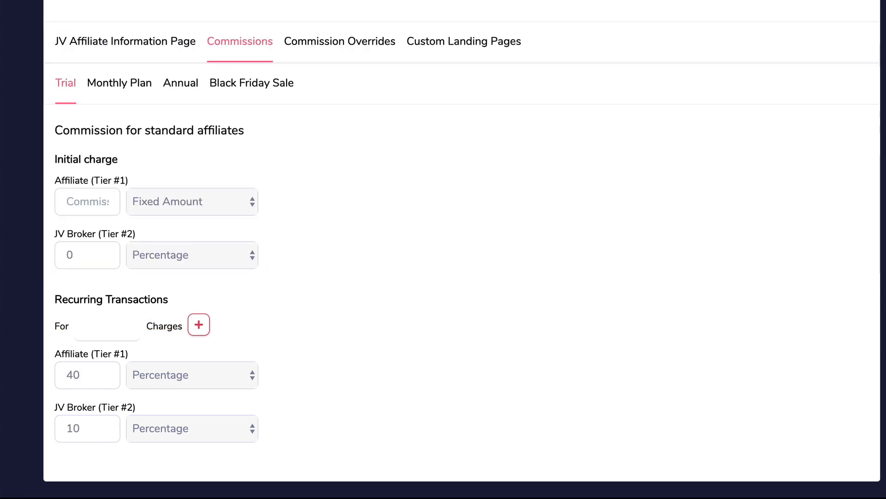
{"action": "left_click", "coordinate": [76, 201]}
{"action": "type", "text": "5"}
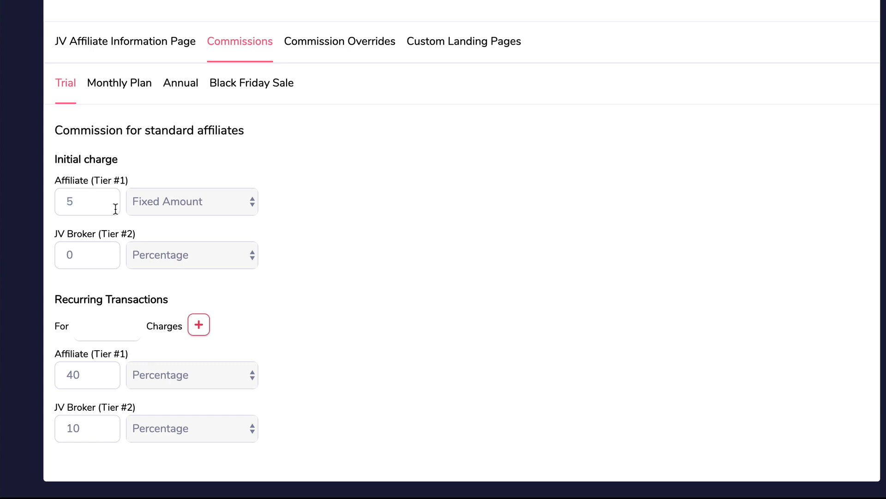
{"action": "left_click", "coordinate": [164, 205]}
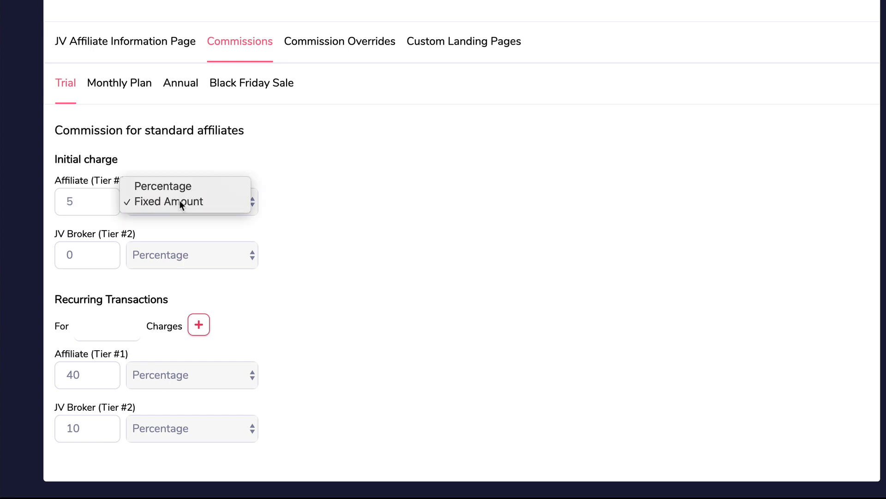
{"action": "left_click", "coordinate": [179, 201]}
Step: Set the Trial's recurring Tier #1 affiliate commission to 100 percent for 3 charges
{"action": "left_click", "coordinate": [94, 328]}
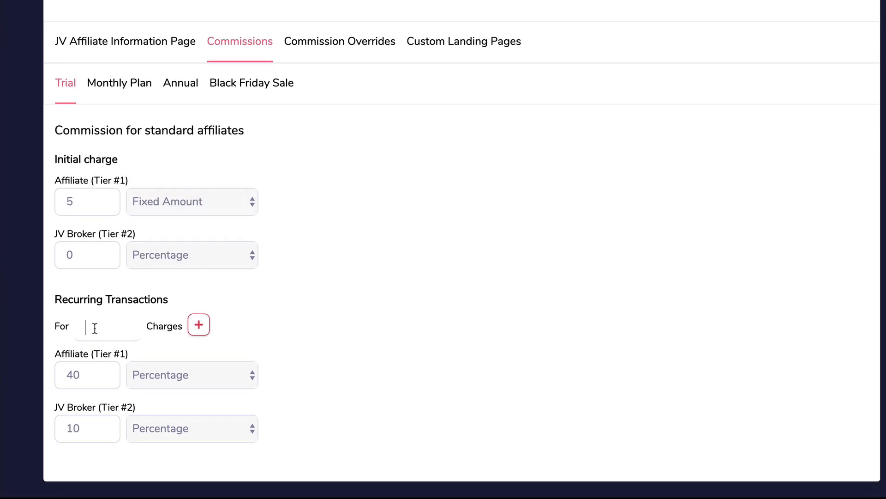
{"action": "type", "text": "100"}
{"action": "double_click", "coordinate": [116, 337]}
{"action": "type", "text": "3"}
{"action": "double_click", "coordinate": [102, 367]}
{"action": "type", "text": "100"}
Step: Add a second recurring range to the Trial covering 9 charges at a 50 percent Tier #1 commission
{"action": "left_click", "coordinate": [199, 325]}
{"action": "scroll", "coordinate": [259, 326], "scroll_direction": "down", "scroll_amount": 1}
{"action": "scroll", "coordinate": [267, 317], "scroll_direction": "down", "scroll_amount": 3}
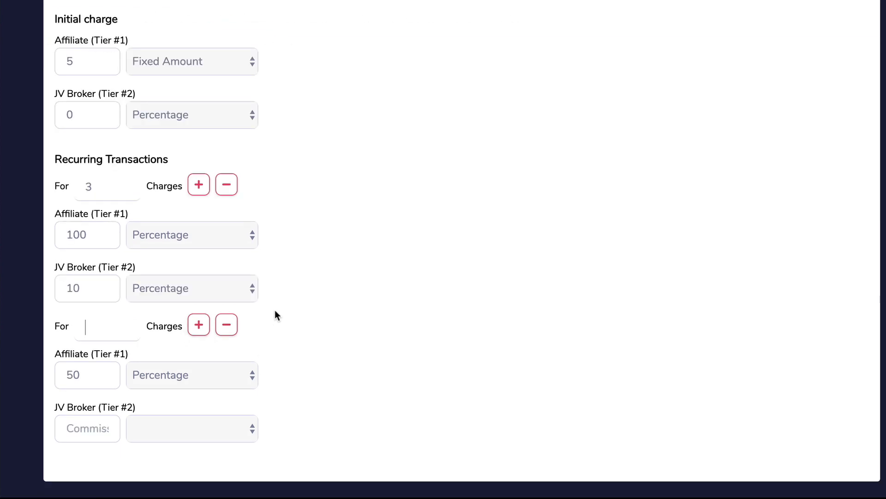
{"action": "type", "text": "9"}
Step: Add a third recurring range to the Trial with no charge limit and a 10 percent Tier #1 commission
{"action": "left_click", "coordinate": [198, 325]}
{"action": "scroll", "coordinate": [132, 374], "scroll_direction": "down", "scroll_amount": 3}
{"action": "left_click", "coordinate": [118, 373]}
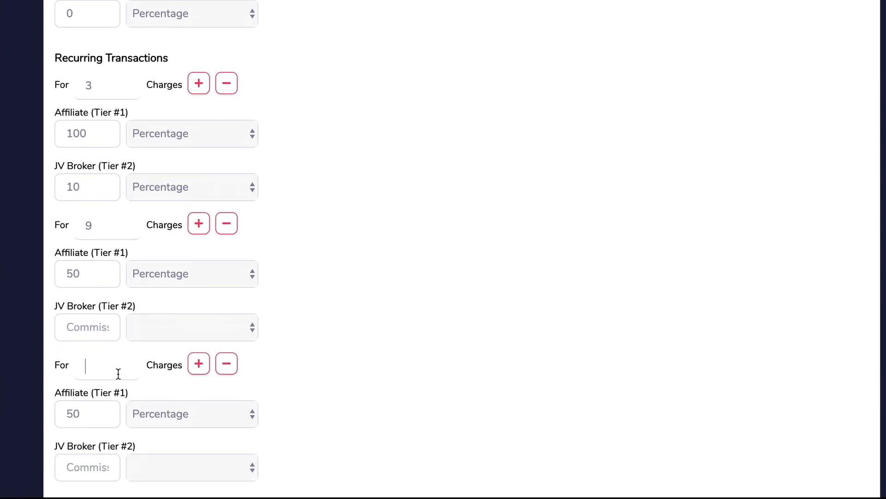
{"action": "type", "text": "10"}
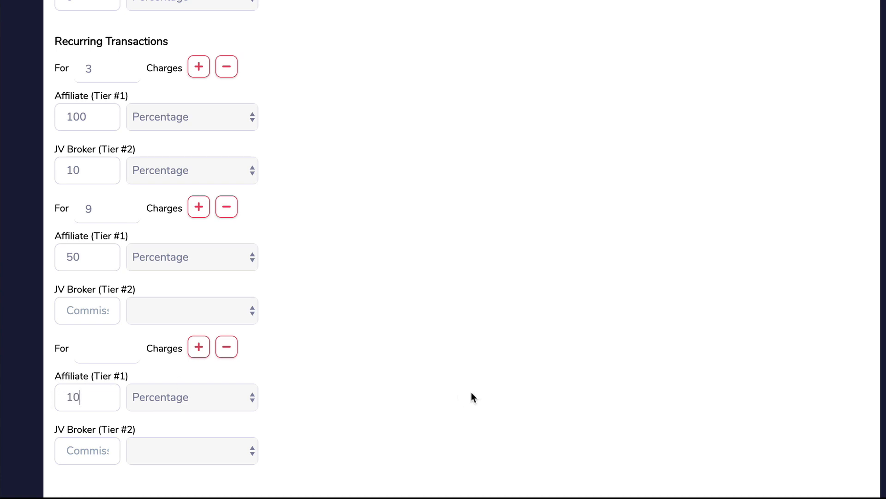
Step: Review the Trial's commission schedule and remove its second and third recurring ranges
{"action": "scroll", "coordinate": [347, 370], "scroll_direction": "down", "scroll_amount": 1}
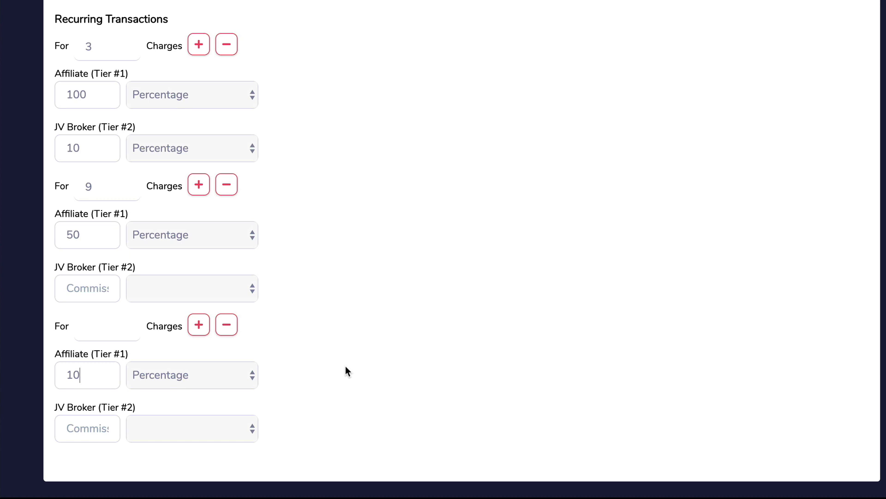
{"action": "scroll", "coordinate": [344, 366], "scroll_direction": "up", "scroll_amount": 3}
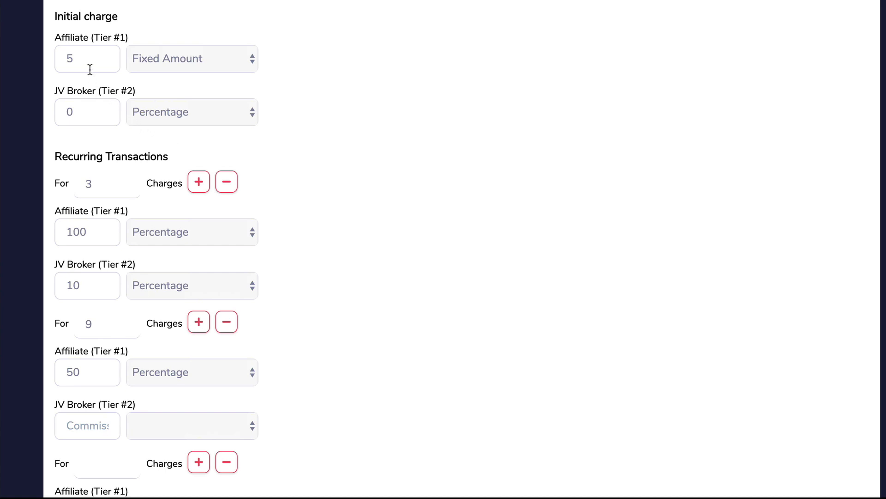
{"action": "scroll", "coordinate": [97, 97], "scroll_direction": "down", "scroll_amount": 1}
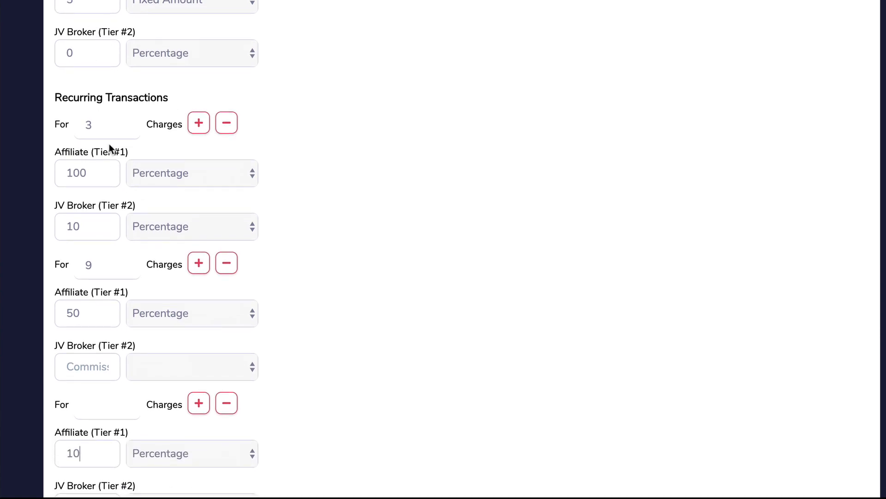
{"action": "scroll", "coordinate": [96, 173], "scroll_direction": "down", "scroll_amount": 1}
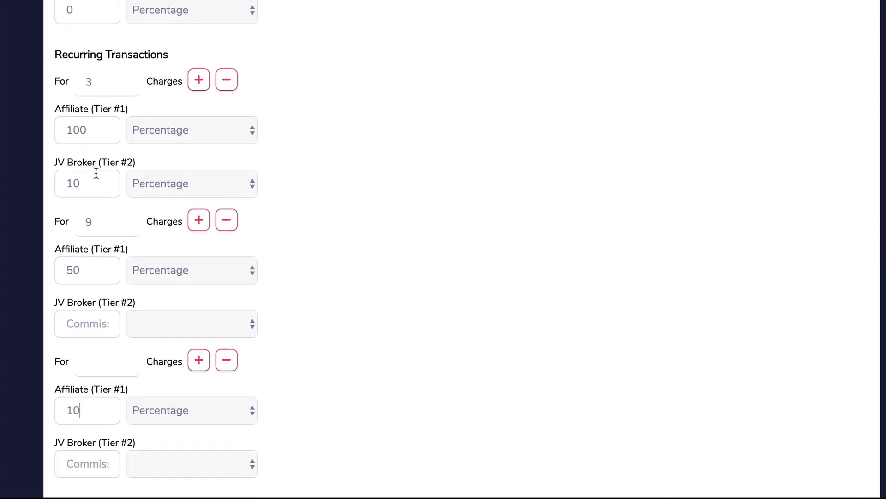
{"action": "scroll", "coordinate": [119, 201], "scroll_direction": "down", "scroll_amount": 1}
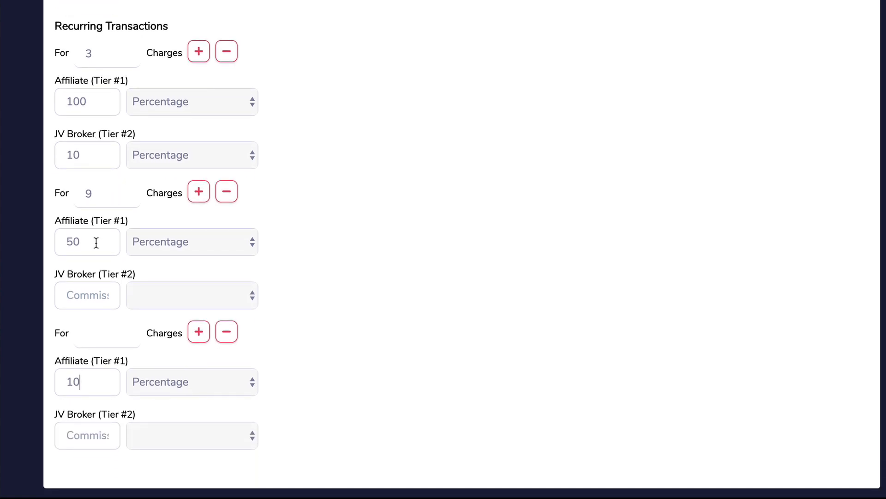
{"action": "scroll", "coordinate": [98, 239], "scroll_direction": "down", "scroll_amount": 1}
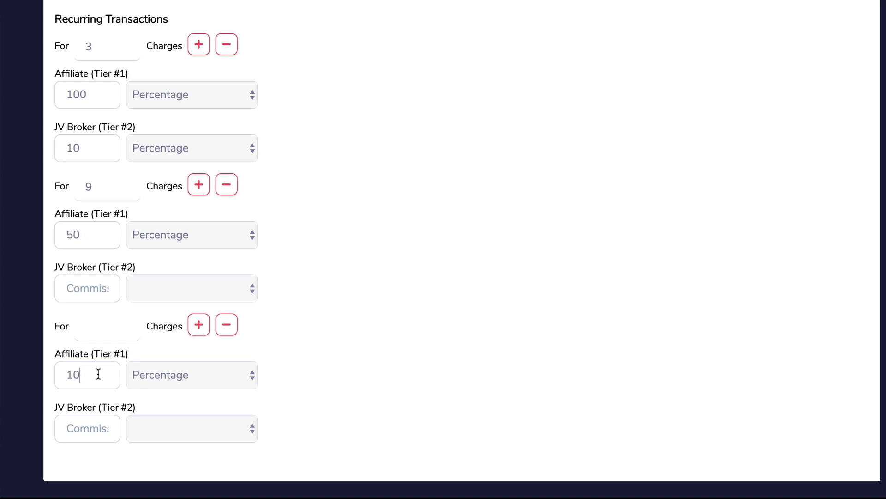
{"action": "left_click", "coordinate": [227, 325]}
{"action": "left_click", "coordinate": [226, 326]}
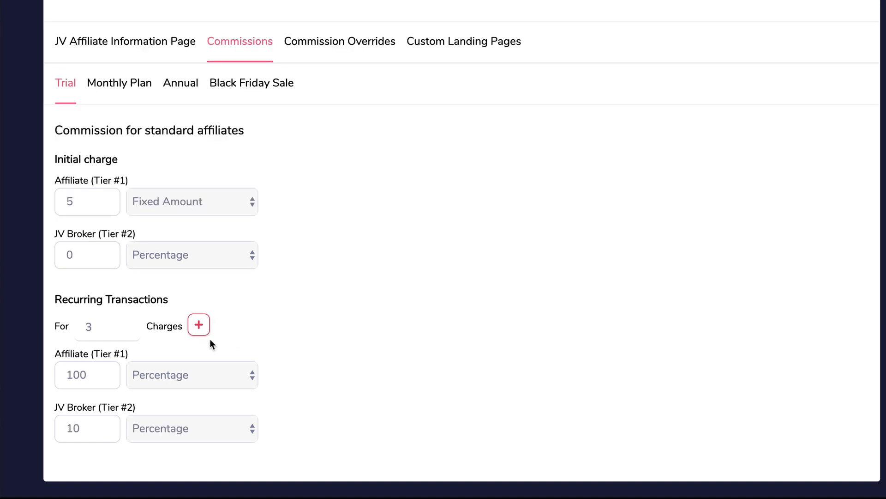
Step: Clear the Trial's recurring charge limit and set its recurring Tier #1 affiliate commission to 40 percent
{"action": "left_click_drag", "start_coordinate": [99, 328], "coordinate": [57, 326]}
{"action": "key", "text": "BackSpace"}
{"action": "double_click", "coordinate": [85, 374]}
{"action": "type", "text": "40"}
Step: Review the standard affiliate commission settings for the Monthly Plan and Annual price points
{"action": "left_click", "coordinate": [125, 87]}
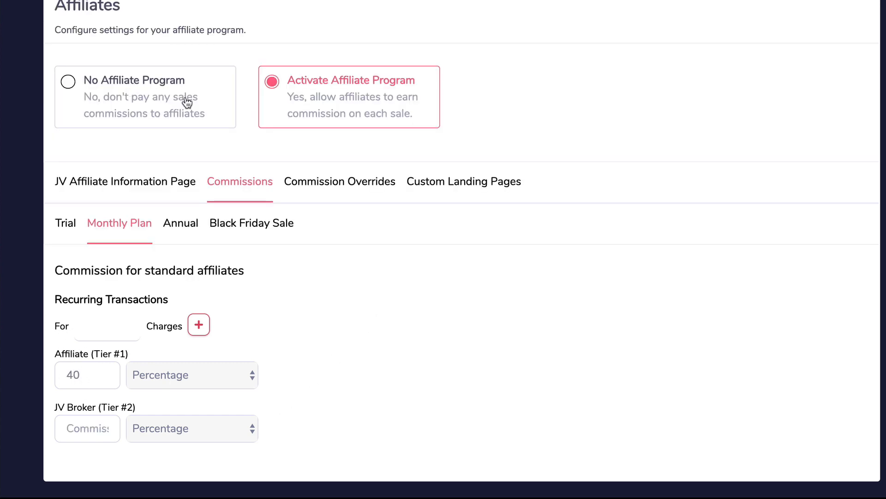
{"action": "left_click", "coordinate": [182, 230]}
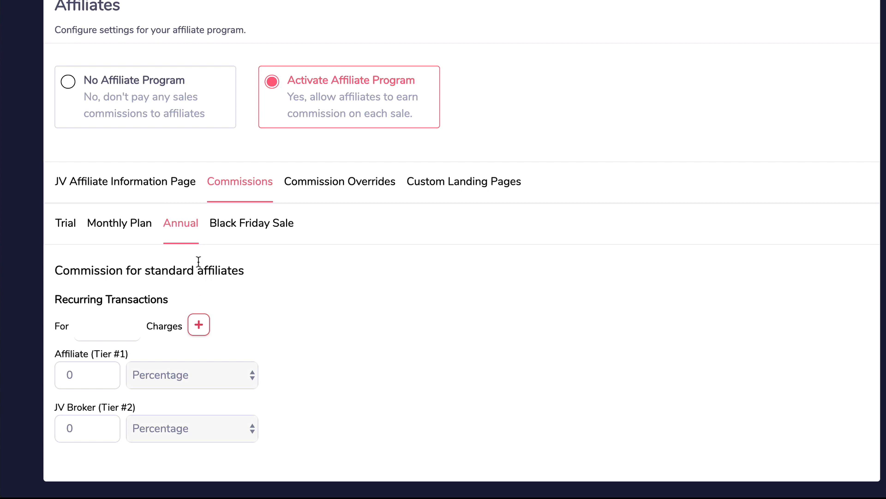
{"action": "left_click", "coordinate": [178, 196]}
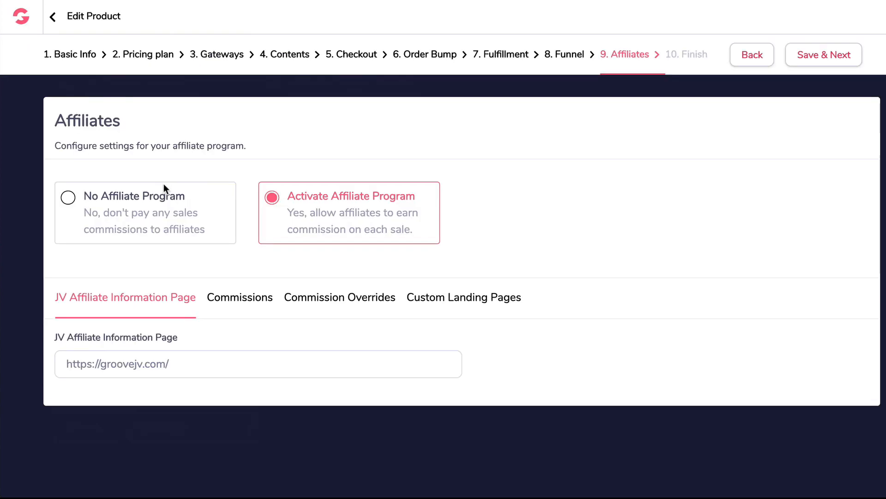
{"action": "left_click", "coordinate": [250, 306]}
{"action": "scroll", "coordinate": [331, 318], "scroll_direction": "down", "scroll_amount": 3}
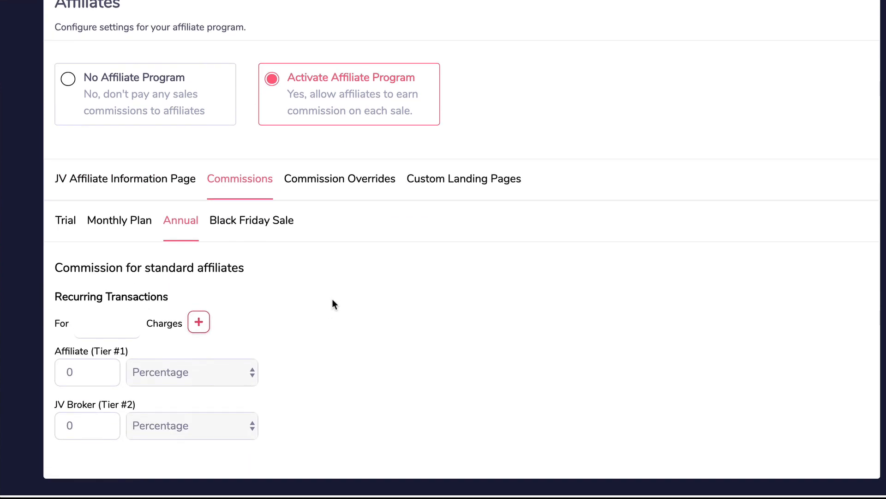
Step: Add a new commission override to the Trial price point and look over its commission fields
{"action": "left_click", "coordinate": [340, 190]}
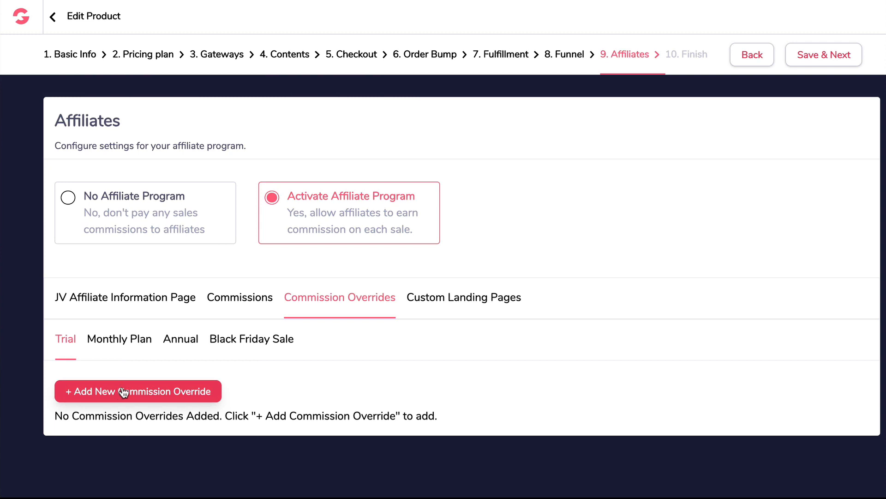
{"action": "left_click", "coordinate": [194, 393]}
{"action": "scroll", "coordinate": [347, 353], "scroll_direction": "down", "scroll_amount": 7}
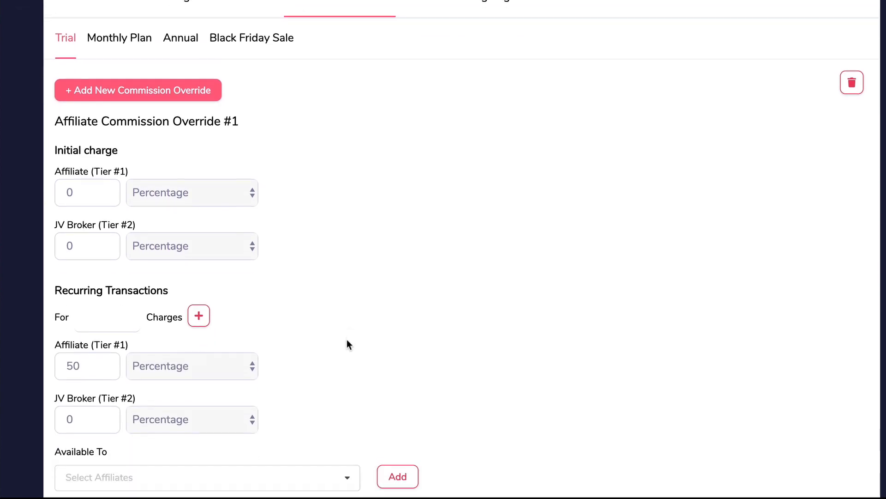
{"action": "scroll", "coordinate": [342, 341], "scroll_direction": "up", "scroll_amount": 2}
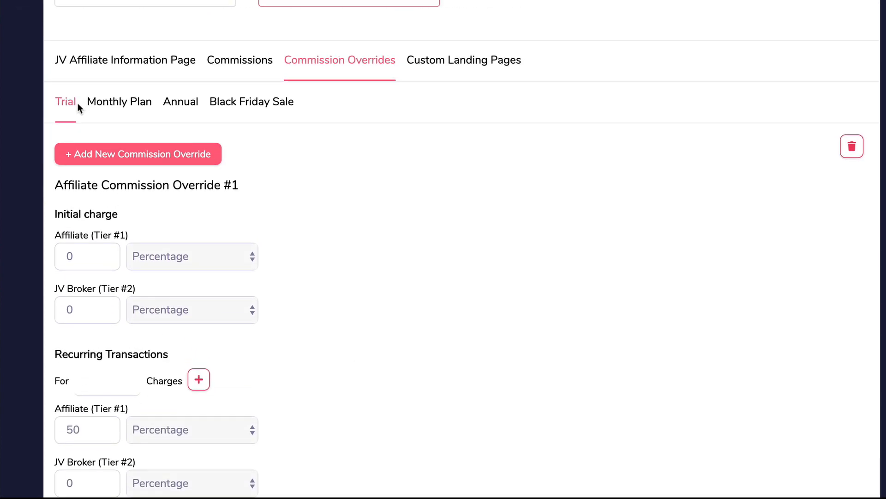
Step: Add a commission override to the Monthly Plan with a 70 percent recurring Tier #1 affiliate commission
{"action": "left_click", "coordinate": [121, 107]}
{"action": "left_click", "coordinate": [180, 339]}
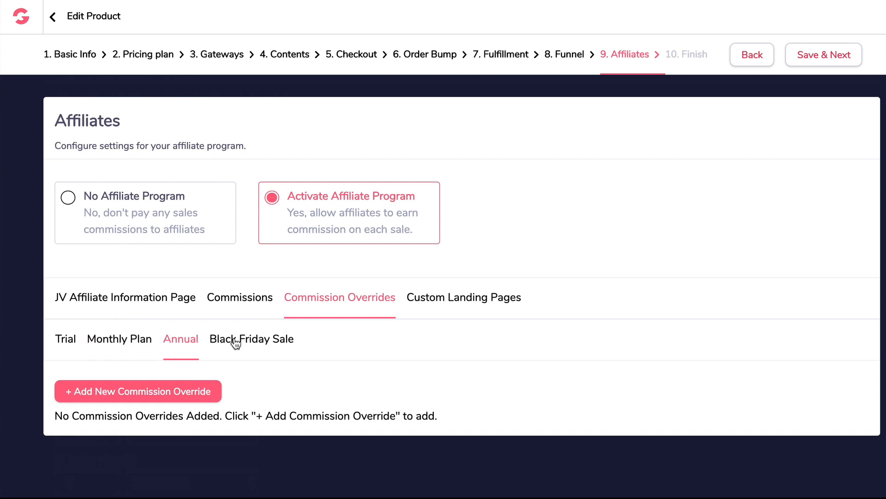
{"action": "left_click", "coordinate": [234, 339]}
{"action": "left_click", "coordinate": [119, 338]}
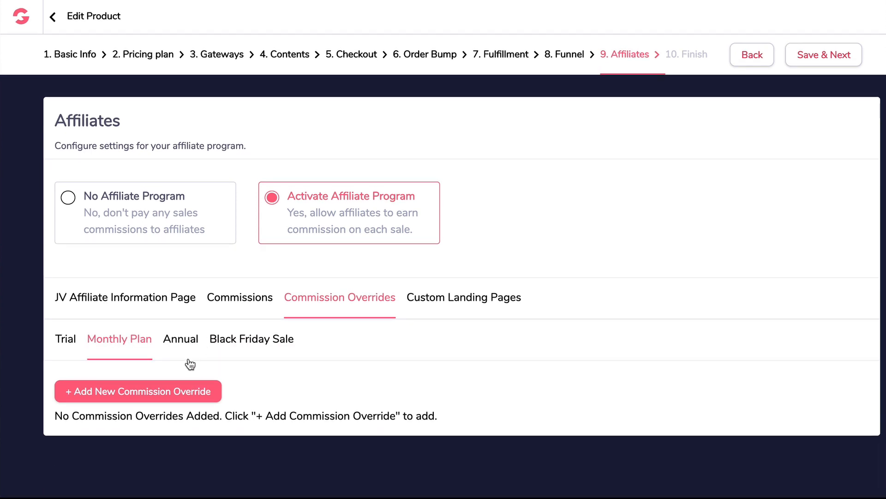
{"action": "left_click", "coordinate": [123, 392]}
{"action": "scroll", "coordinate": [272, 351], "scroll_direction": "down", "scroll_amount": 3}
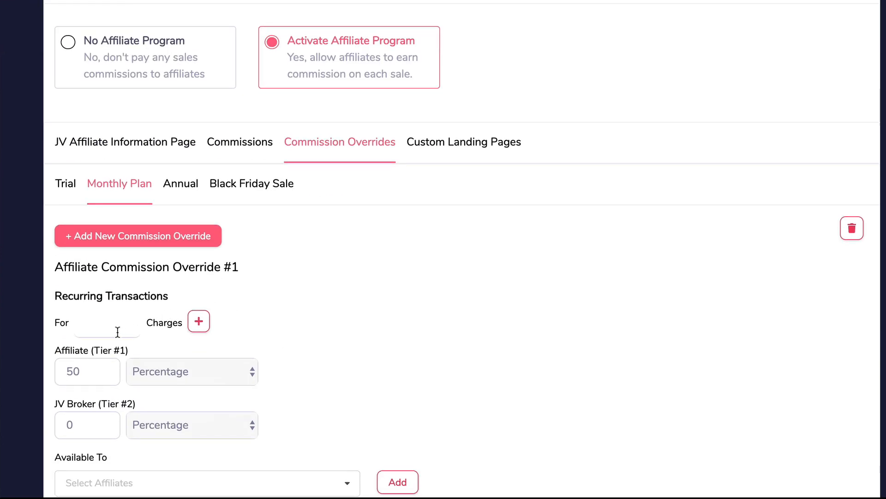
{"action": "scroll", "coordinate": [118, 332], "scroll_direction": "down", "scroll_amount": 2}
{"action": "left_click", "coordinate": [94, 318]}
{"action": "key", "text": "BackSpace"}
{"action": "key", "text": "BackSpace"}
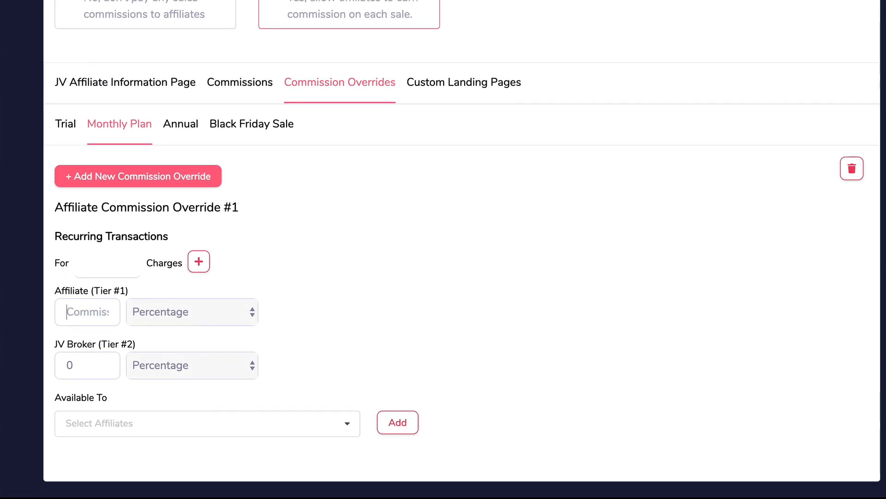
{"action": "type", "text": "70"}
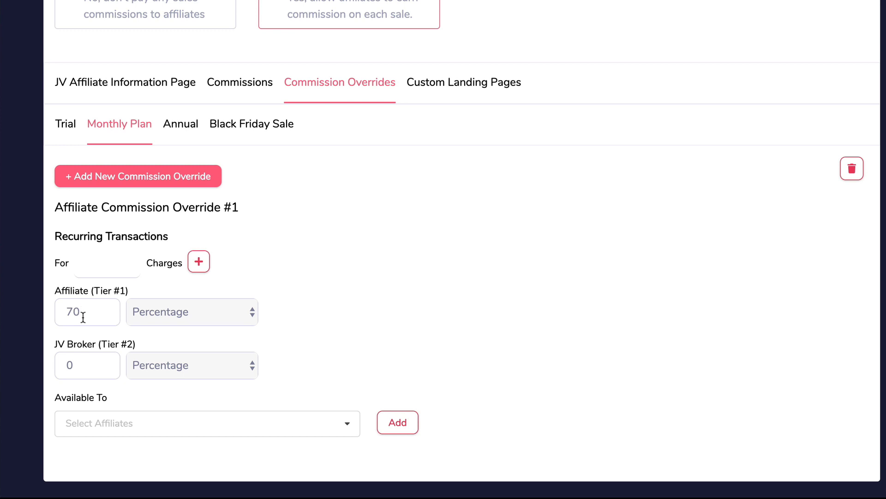
Step: Make the Monthly Plan's 70 percent override available to the fifth and fourth affiliates in the list
{"action": "left_click", "coordinate": [138, 423]}
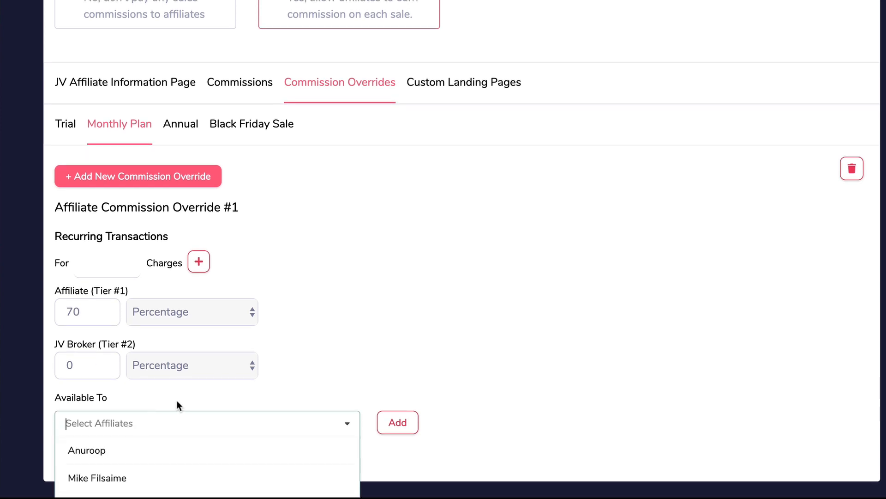
{"action": "scroll", "coordinate": [178, 401], "scroll_direction": "down", "scroll_amount": 2}
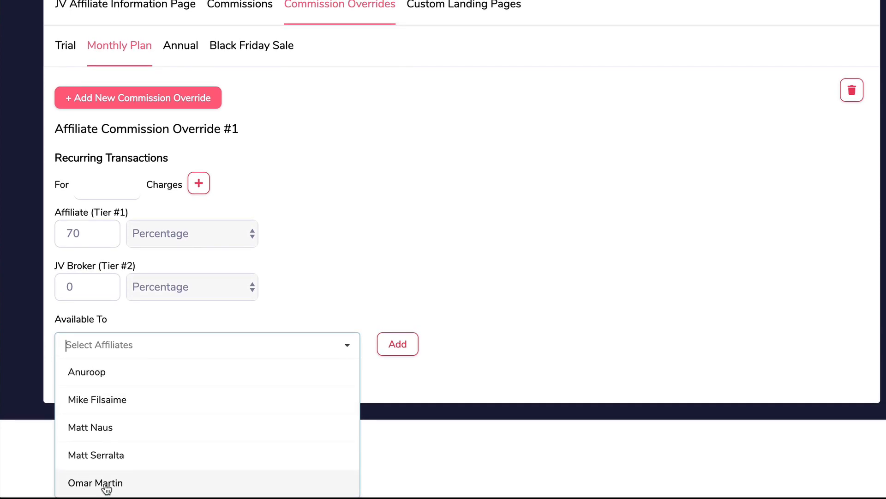
{"action": "left_click", "coordinate": [113, 483]}
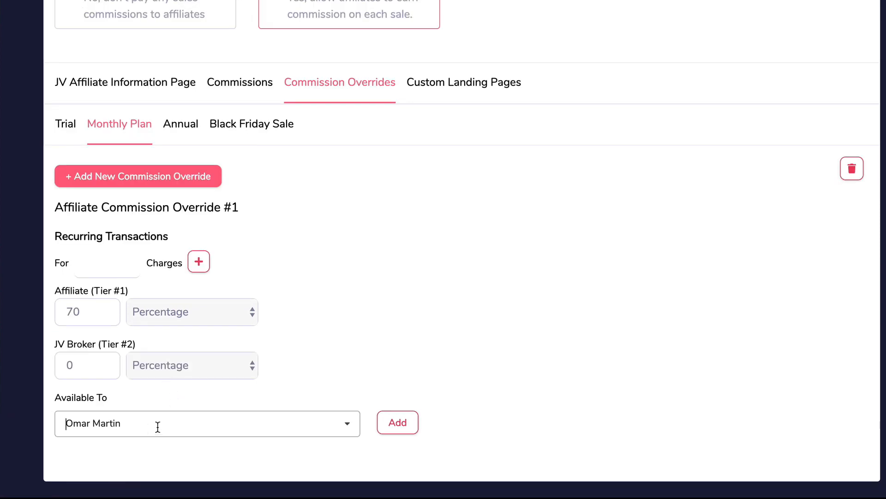
{"action": "left_click", "coordinate": [391, 423]}
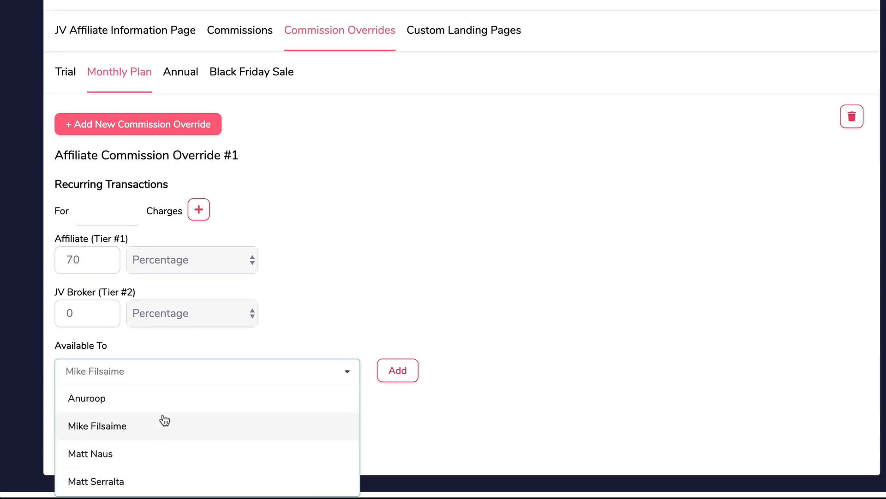
{"action": "left_click", "coordinate": [131, 490]}
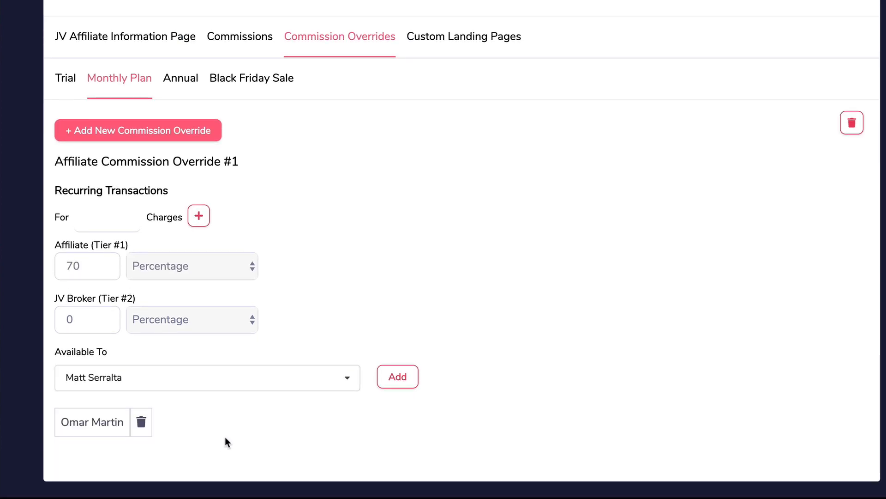
{"action": "left_click", "coordinate": [401, 376]}
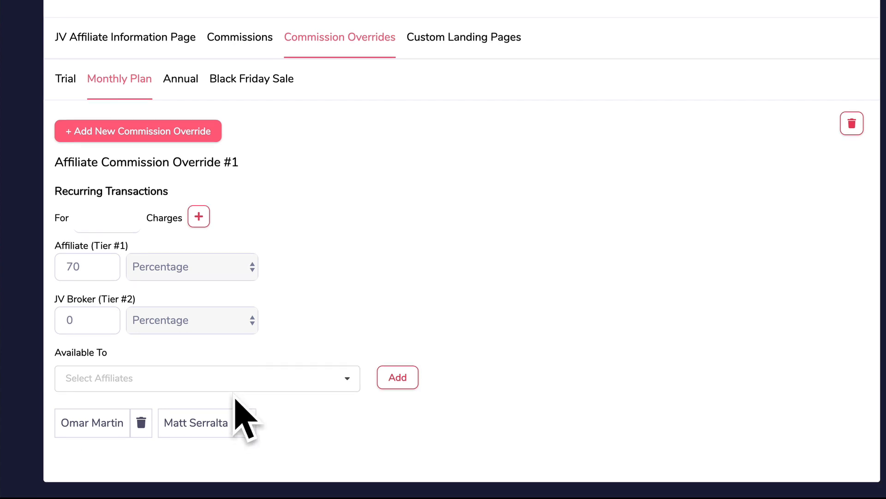
Step: Add a second commission override to the Monthly Plan with a 60 percent recurring Tier #1 affiliate commission
{"action": "left_click", "coordinate": [138, 130]}
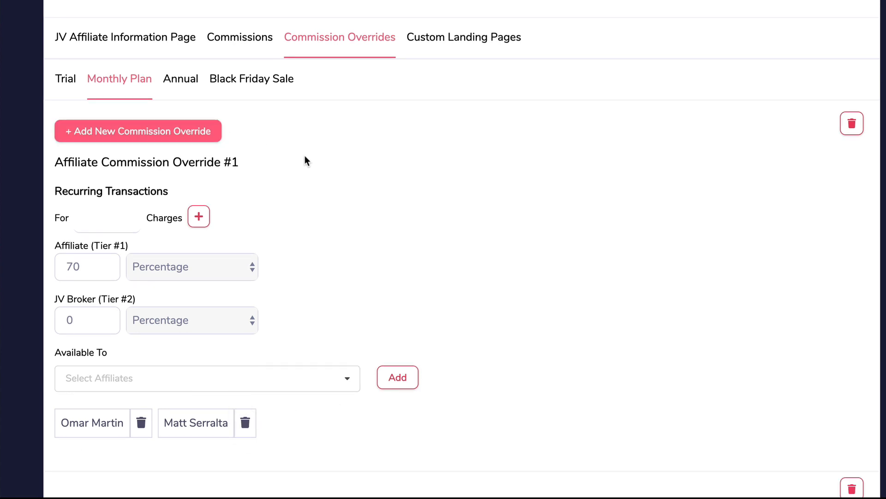
{"action": "scroll", "coordinate": [209, 153], "scroll_direction": "down", "scroll_amount": 5}
{"action": "scroll", "coordinate": [181, 276], "scroll_direction": "down", "scroll_amount": 2}
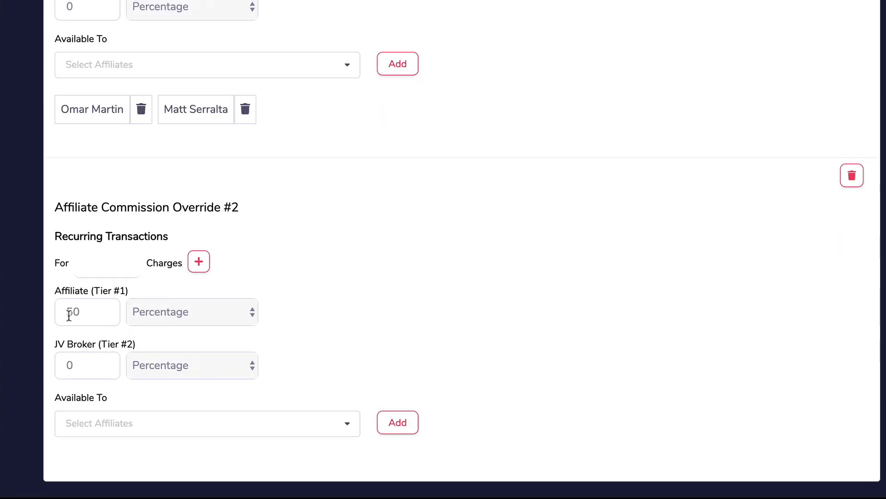
{"action": "double_click", "coordinate": [58, 310]}
{"action": "type", "text": "60"}
Step: Make the Monthly Plan's 60 percent override available to the third affiliate in the list
{"action": "left_click", "coordinate": [180, 429]}
{"action": "scroll", "coordinate": [157, 443], "scroll_direction": "down", "scroll_amount": 1}
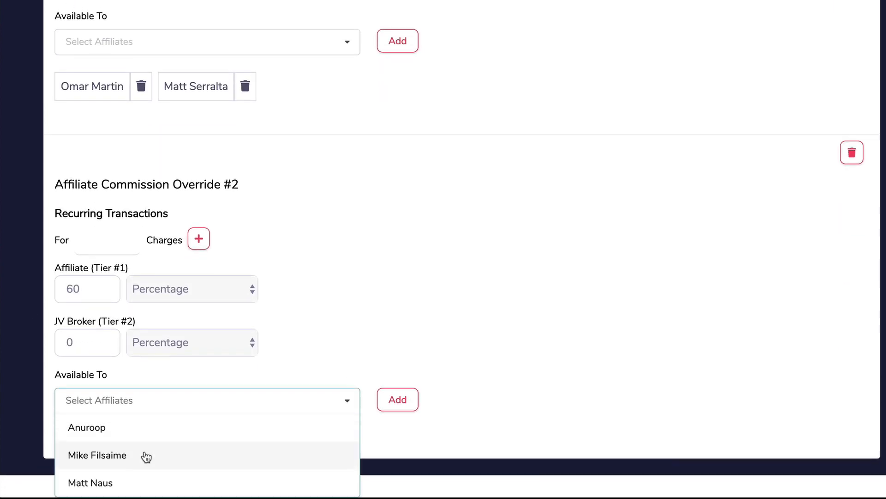
{"action": "left_click", "coordinate": [102, 486]}
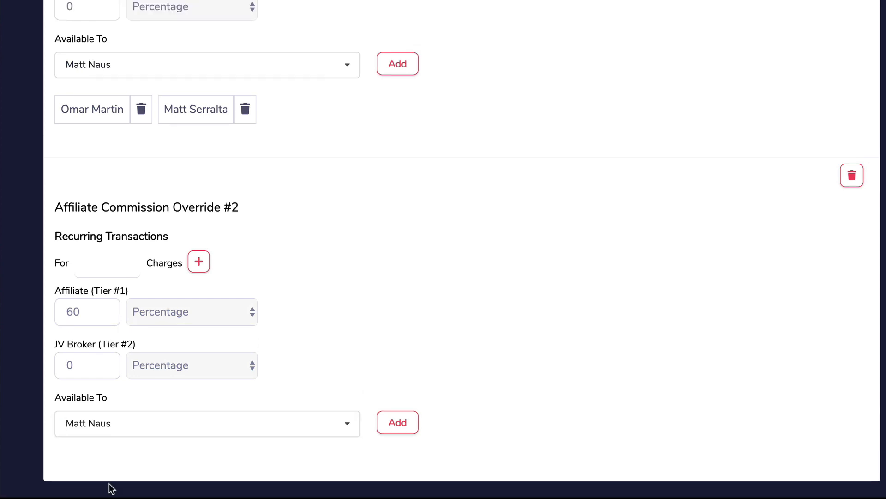
{"action": "left_click", "coordinate": [405, 422]}
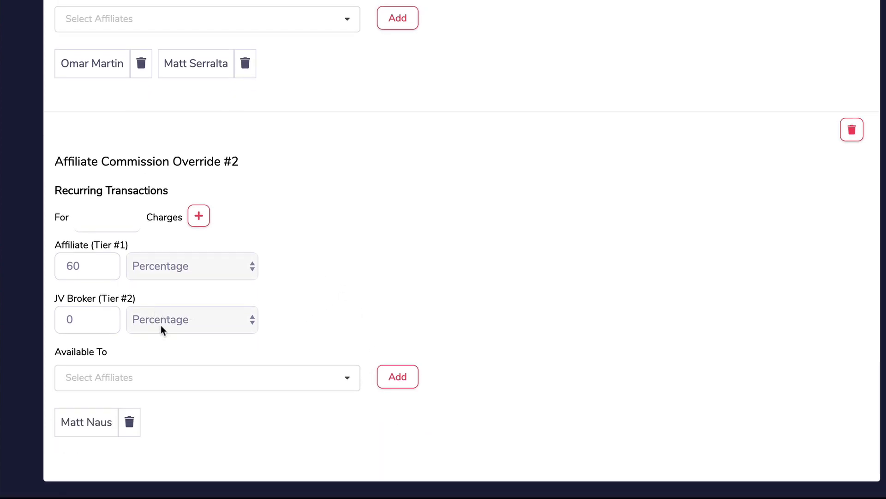
Step: Try to delete the Trial's commission override
{"action": "scroll", "coordinate": [148, 351], "scroll_direction": "up", "scroll_amount": 3}
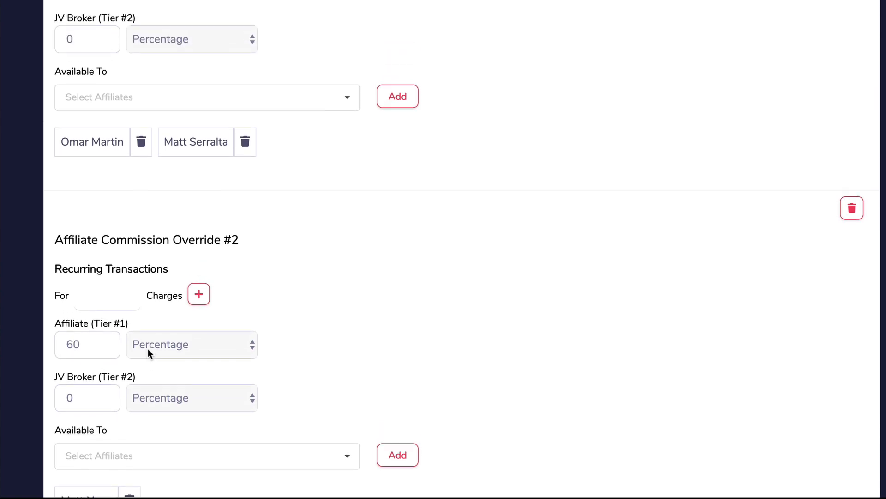
{"action": "scroll", "coordinate": [171, 424], "scroll_direction": "up", "scroll_amount": 4}
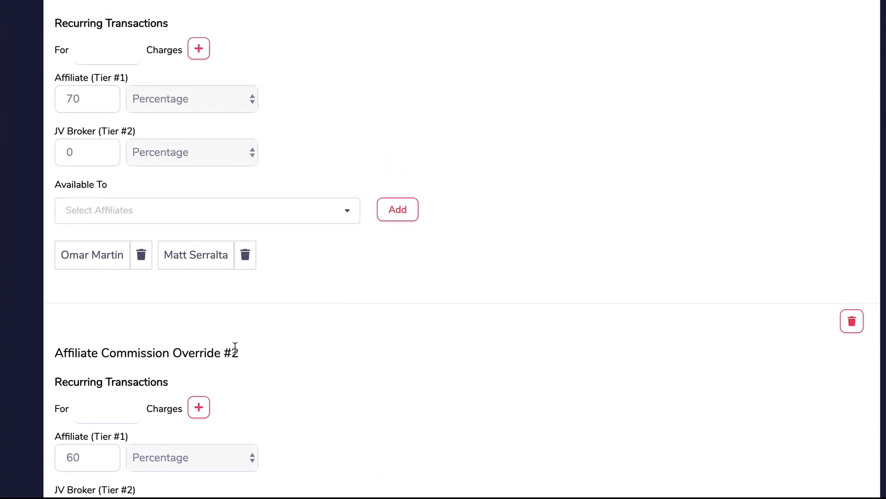
{"action": "scroll", "coordinate": [236, 346], "scroll_direction": "up", "scroll_amount": 5}
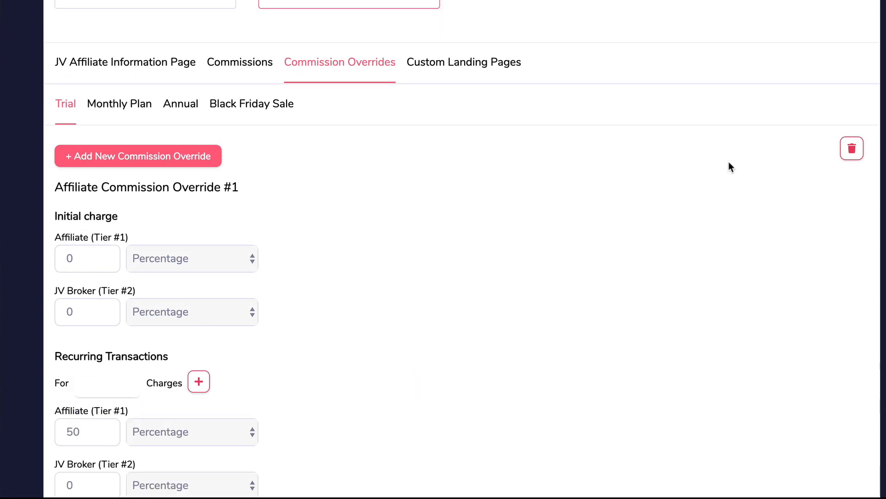
{"action": "left_click", "coordinate": [852, 148]}
{"action": "left_click", "coordinate": [459, 353]}
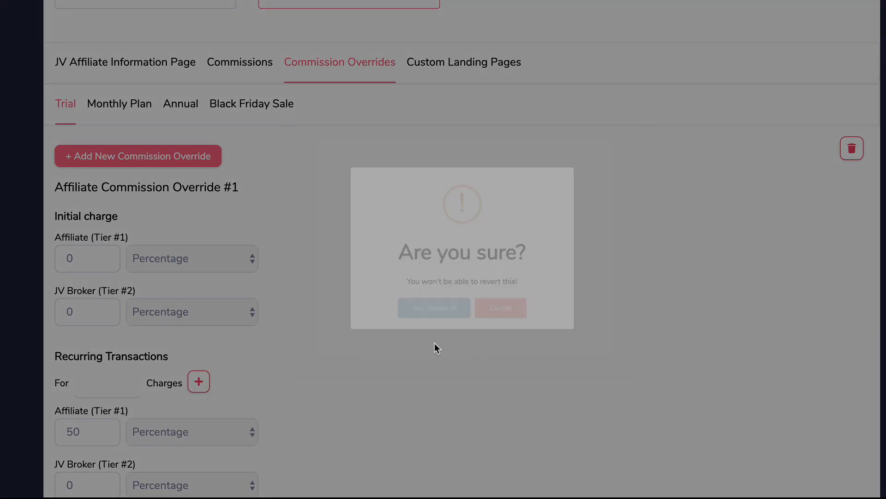
{"action": "scroll", "coordinate": [323, 221], "scroll_direction": "down", "scroll_amount": 4}
{"action": "scroll", "coordinate": [195, 257], "scroll_direction": "up", "scroll_amount": 6}
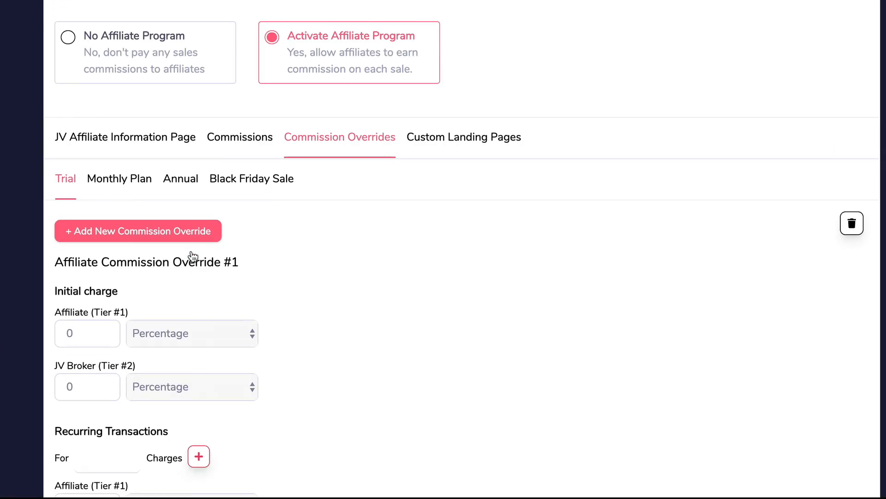
Step: Delete the second commission override from the Monthly Plan
{"action": "left_click", "coordinate": [134, 226]}
{"action": "scroll", "coordinate": [332, 272], "scroll_direction": "down", "scroll_amount": 3}
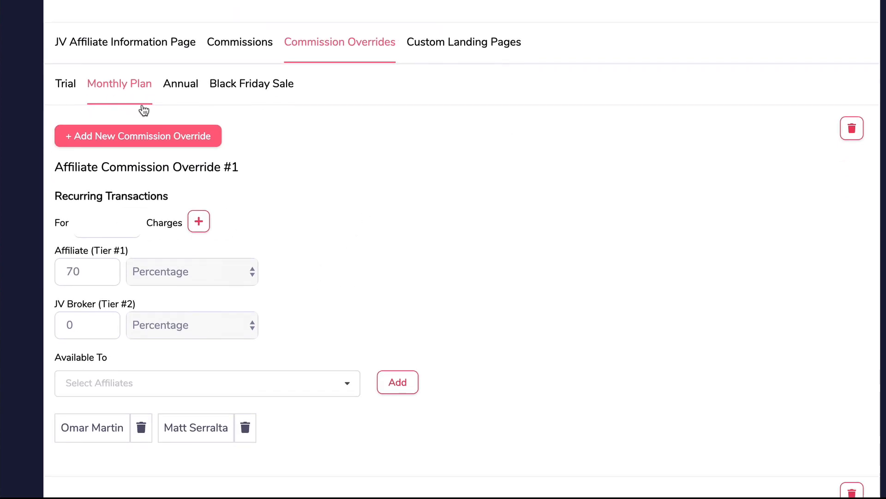
{"action": "scroll", "coordinate": [263, 208], "scroll_direction": "down", "scroll_amount": 8}
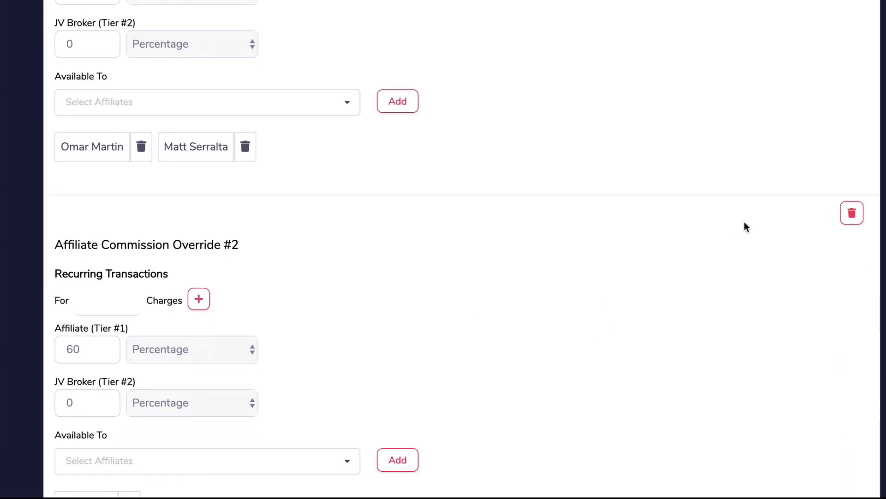
{"action": "left_click", "coordinate": [851, 212]}
{"action": "left_click", "coordinate": [391, 341]}
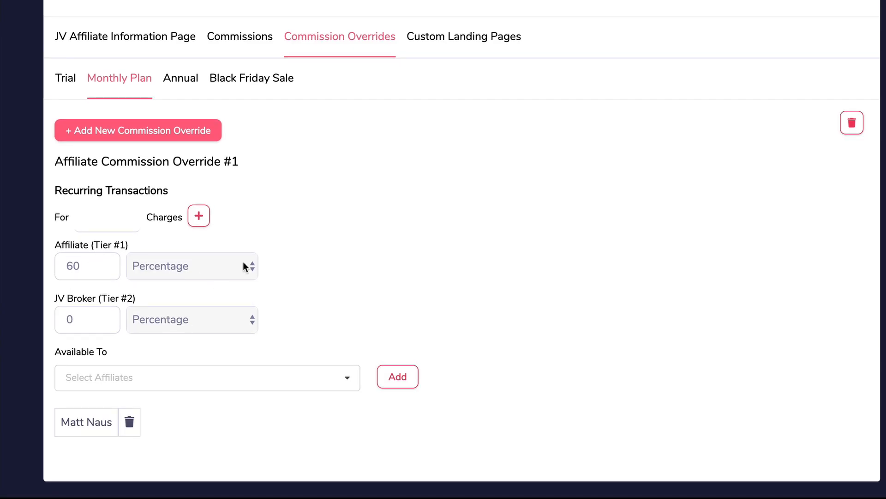
Step: Examine the Product Index Page's name, landing page URL and affiliate availability in the custom landing page settings
{"action": "scroll", "coordinate": [244, 262], "scroll_direction": "up", "scroll_amount": 3}
{"action": "scroll", "coordinate": [244, 262], "scroll_direction": "down", "scroll_amount": 3}
{"action": "scroll", "coordinate": [297, 274], "scroll_direction": "up", "scroll_amount": 3}
{"action": "scroll", "coordinate": [478, 330], "scroll_direction": "down", "scroll_amount": 1}
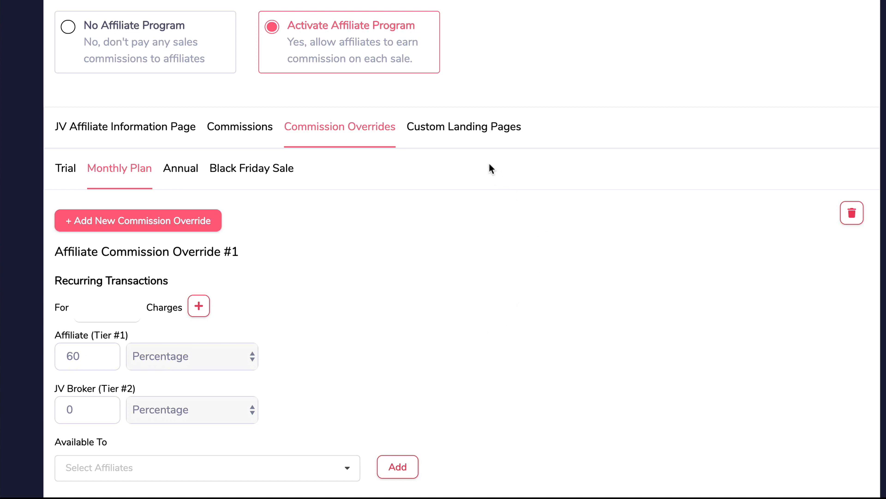
{"action": "left_click", "coordinate": [454, 126]}
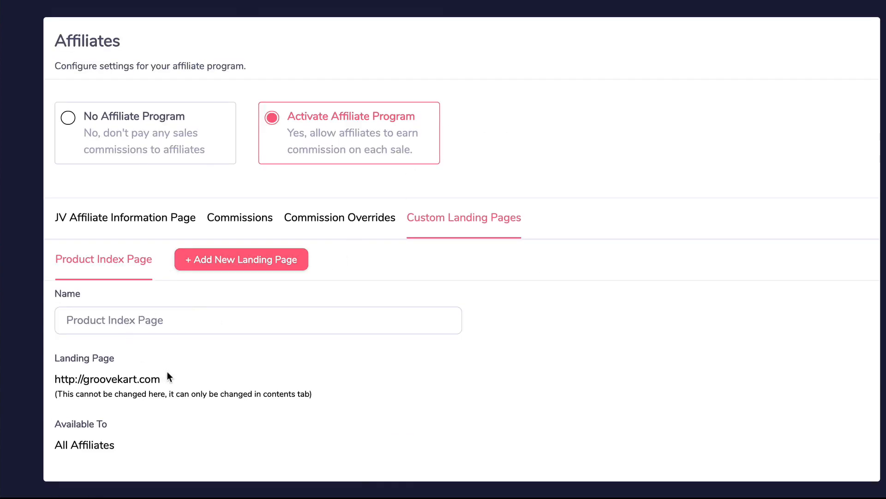
{"action": "left_click_drag", "start_coordinate": [160, 393], "coordinate": [132, 365]}
{"action": "left_click", "coordinate": [66, 369]}
{"action": "left_click", "coordinate": [131, 367]}
{"action": "left_click", "coordinate": [233, 259]}
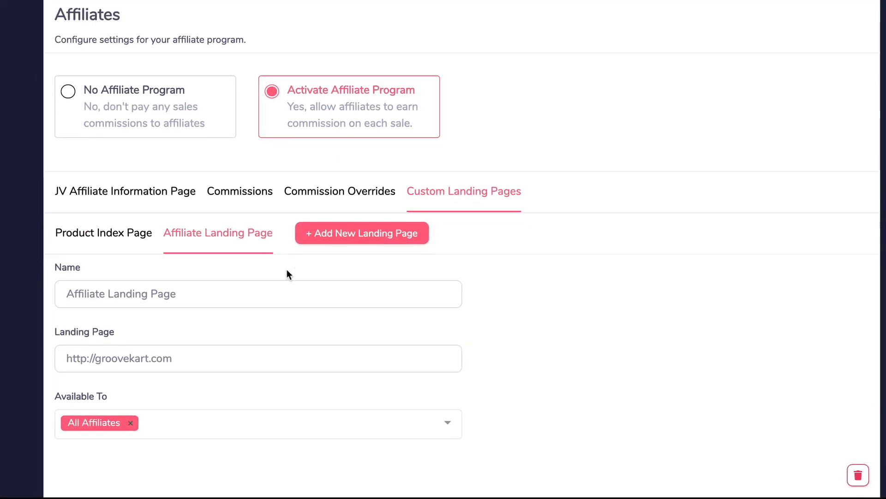
{"action": "triple_click", "coordinate": [178, 297]}
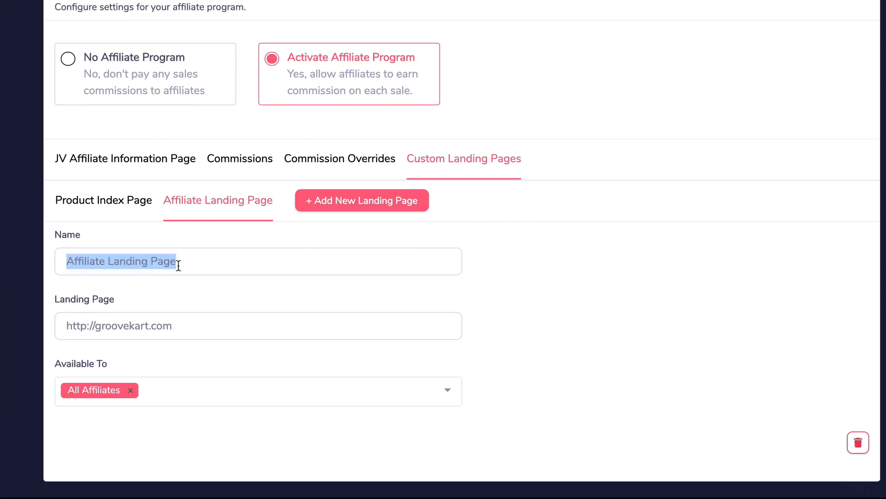
{"action": "type", "text": "Webinar"}
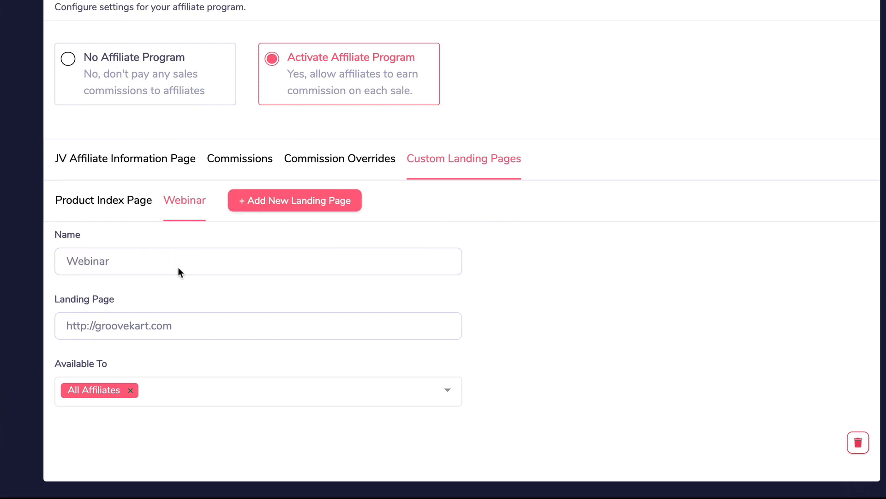
{"action": "left_click", "coordinate": [184, 326]}
{"action": "type", "text": "/webinar"}
{"action": "left_click", "coordinate": [298, 201]}
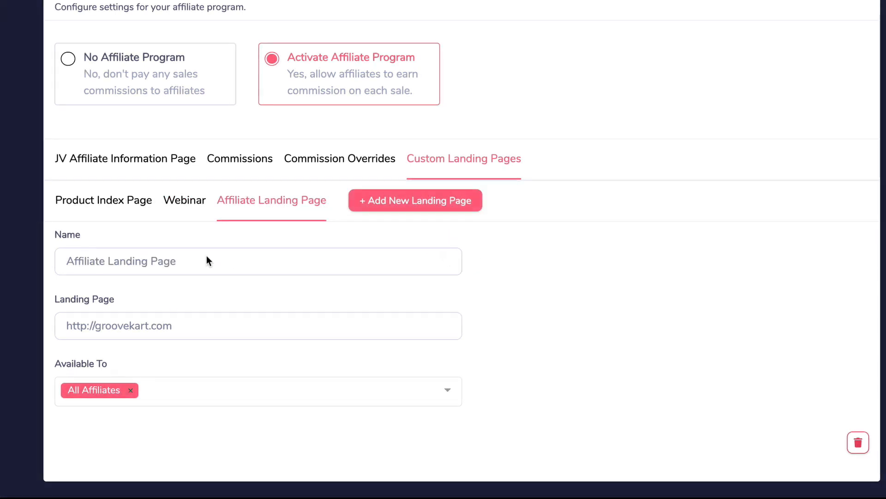
{"action": "triple_click", "coordinate": [206, 258]}
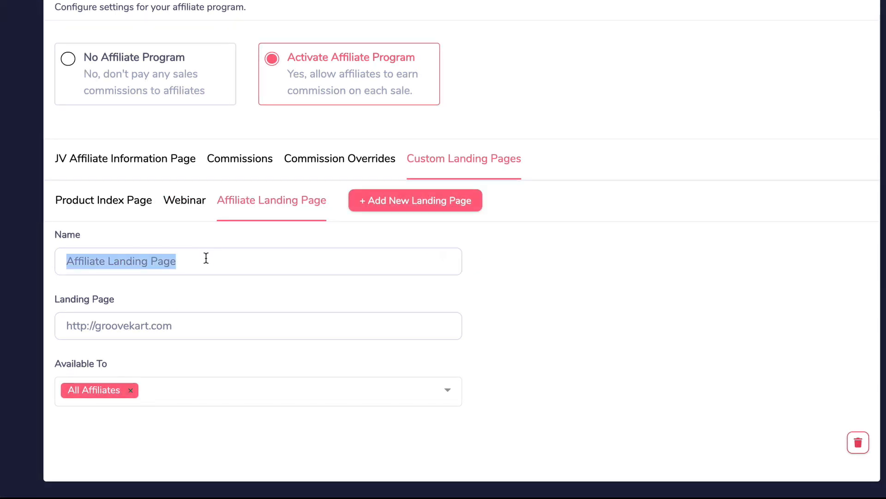
{"action": "type", "text": "VSL"}
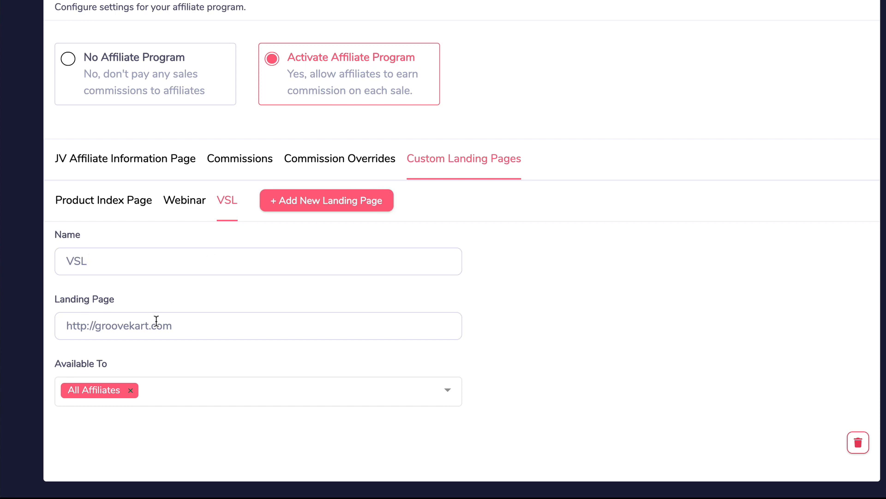
{"action": "type", "text": "/vsl"}
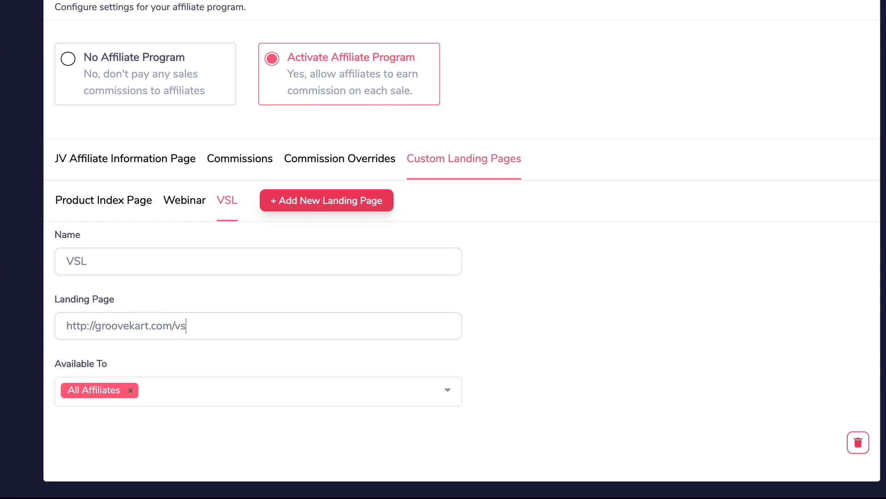
{"action": "left_click", "coordinate": [312, 206]}
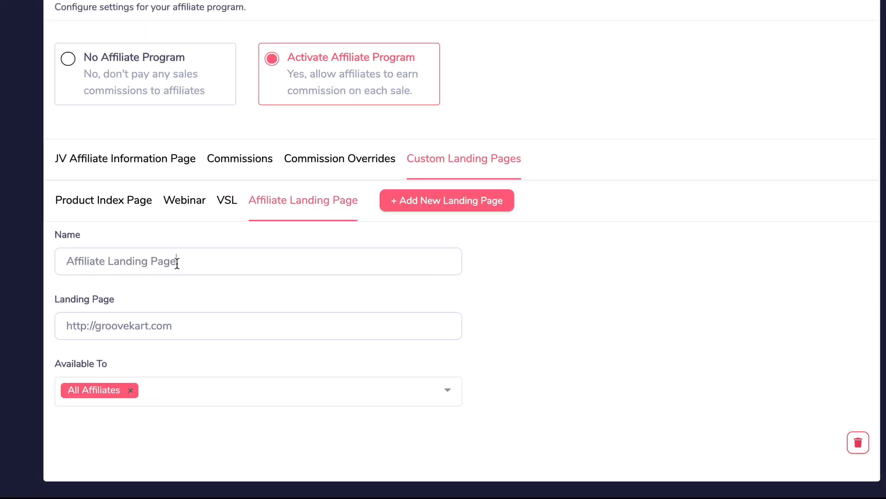
{"action": "triple_click", "coordinate": [177, 262]}
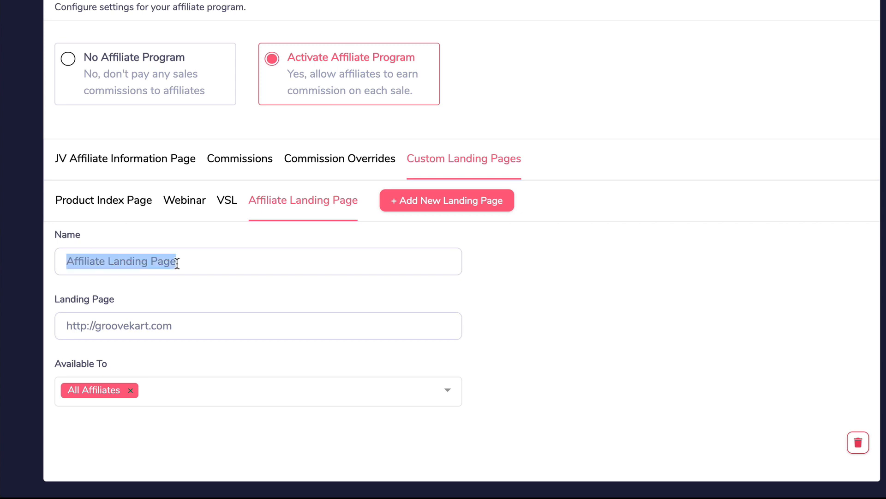
{"action": "type", "text": "DEM"}
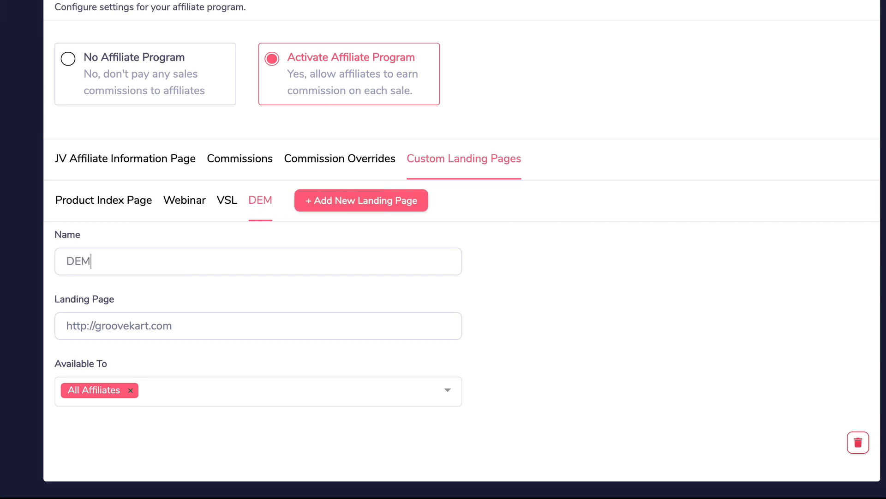
{"action": "type", "text": "O"}
{"action": "left_click", "coordinate": [200, 327]}
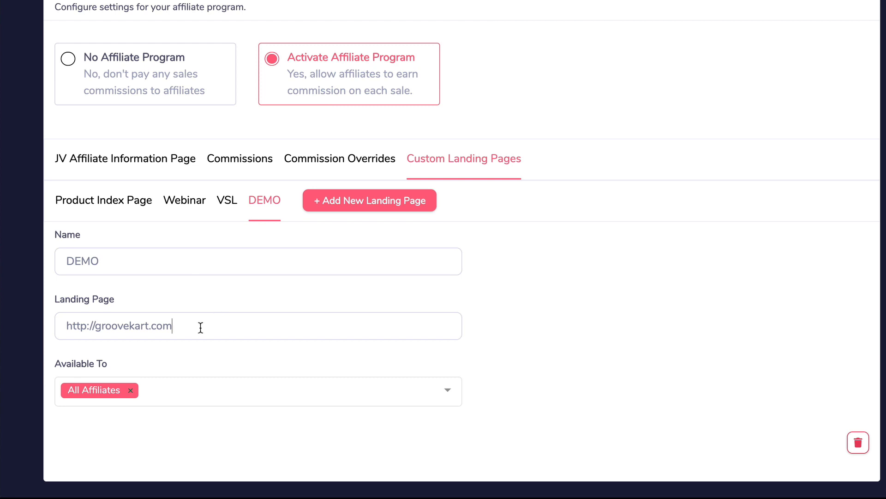
{"action": "type", "text": "/demo"}
{"action": "left_click", "coordinate": [345, 207]}
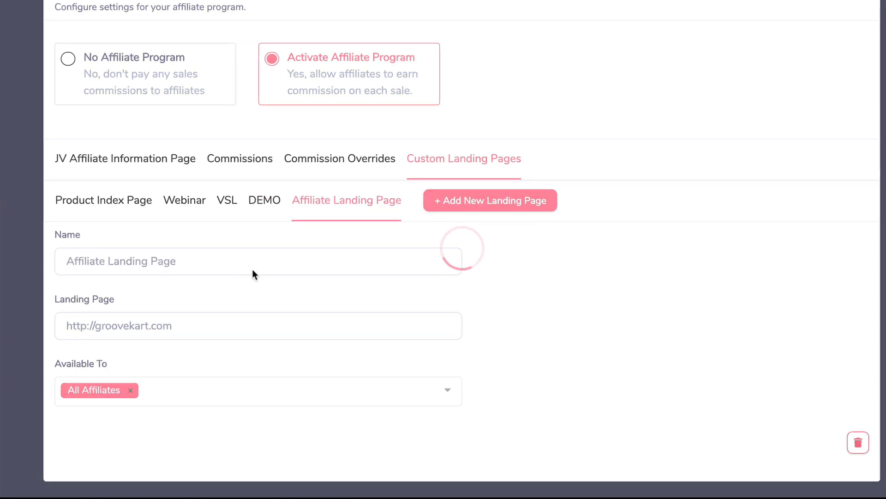
{"action": "left_click", "coordinate": [172, 268]}
{"action": "key", "text": "BackSpace"}
{"action": "type", "text": "Bal"}
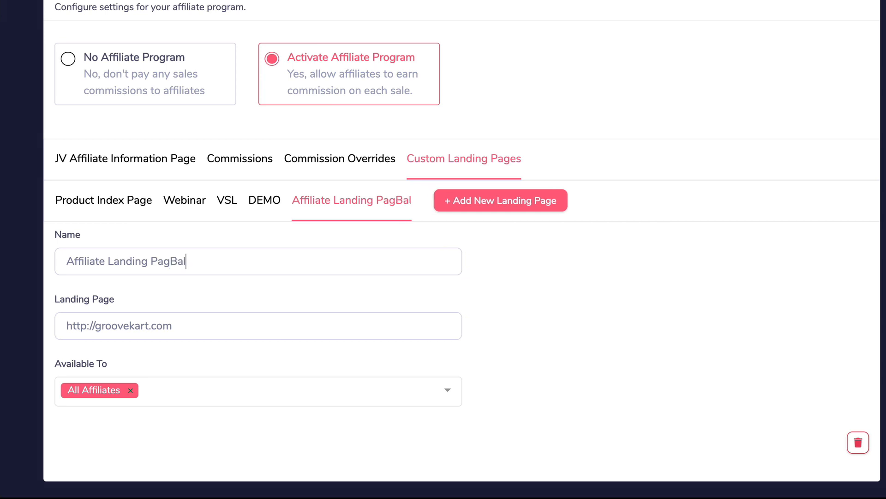
{"action": "type", "text": "ck Fr"}
{"action": "type", "text": "iday"}
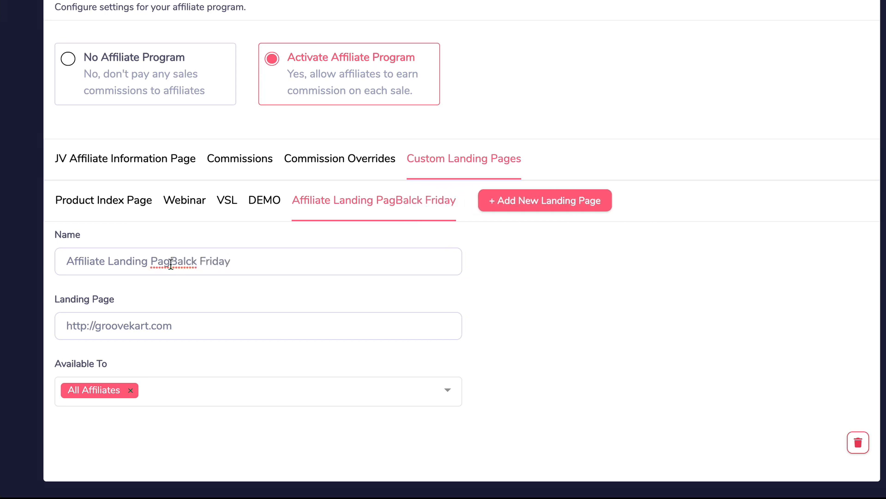
{"action": "left_click_drag", "start_coordinate": [170, 262], "coordinate": [41, 271]}
{"action": "key", "text": "BackSpace"}
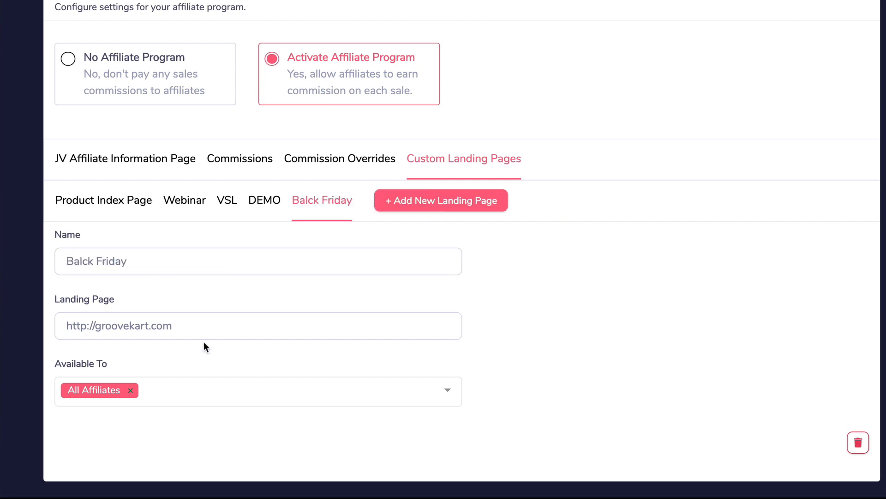
{"action": "left_click", "coordinate": [202, 326]}
{"action": "type", "text": "/bf"}
Step: Add a custom landing page named "Only for" plus the affiliate's first name, pointing to that affiliate's webinar page on groovekart.com
{"action": "left_click", "coordinate": [399, 210]}
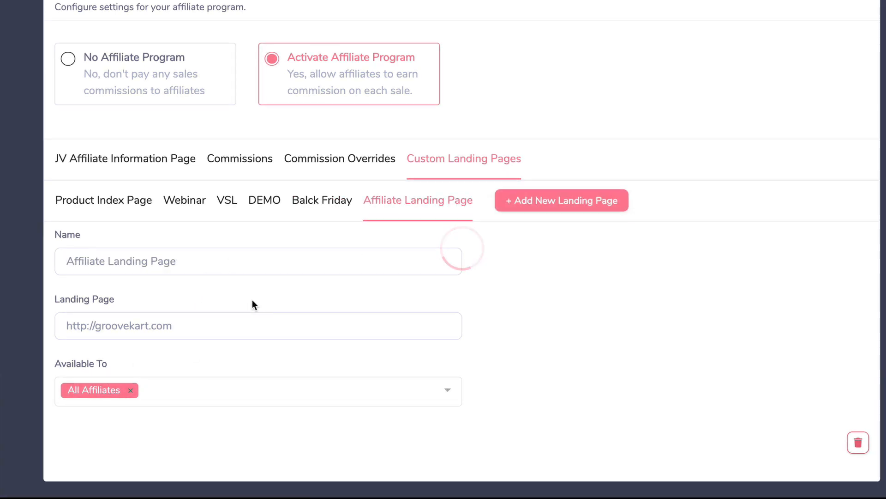
{"action": "left_click", "coordinate": [215, 264]}
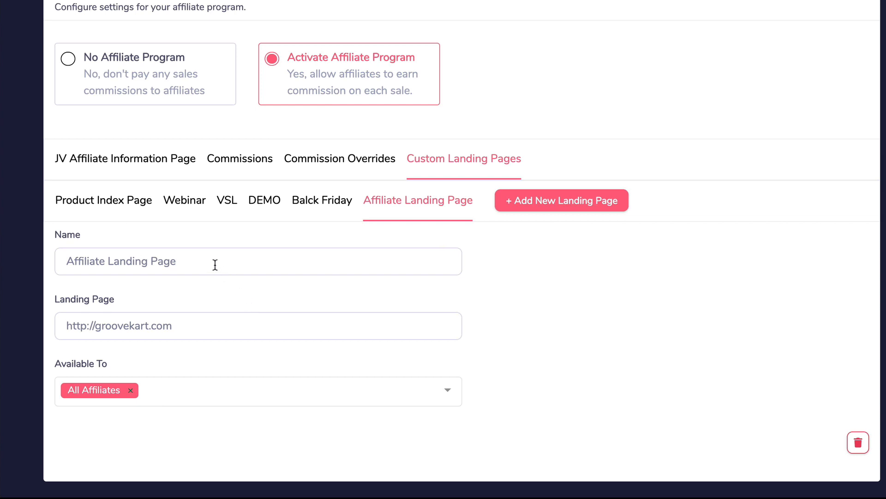
{"action": "triple_click", "coordinate": [215, 265]}
{"action": "type", "text": "Only "}
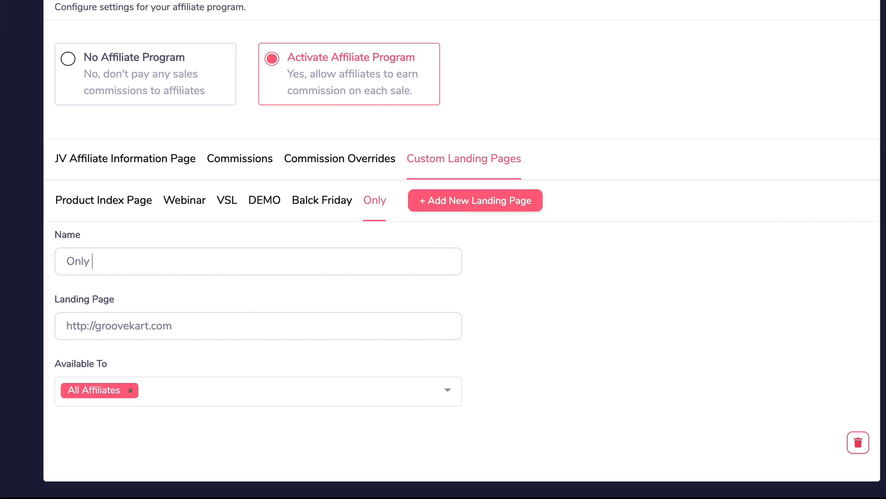
{"action": "type", "text": "for Anurr"}
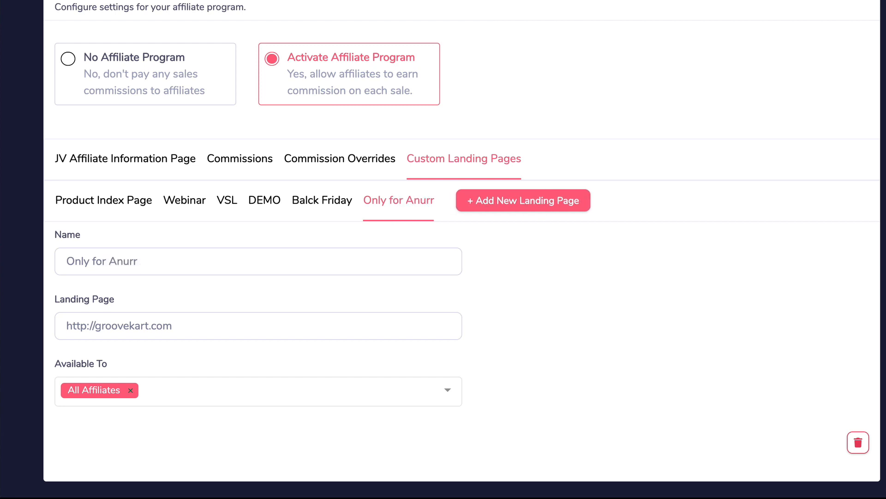
{"action": "key", "text": "BackSpace"}
{"action": "key", "text": "BackSpace"}
{"action": "key", "text": "BackSpace"}
{"action": "type", "text": "roop"}
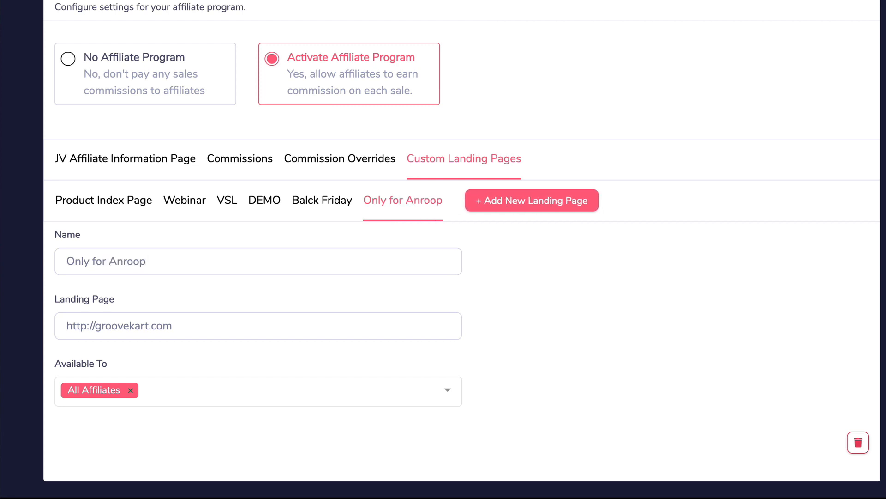
{"action": "left_click", "coordinate": [206, 325]}
{"action": "type", "text": "/anuroop-webinar"}
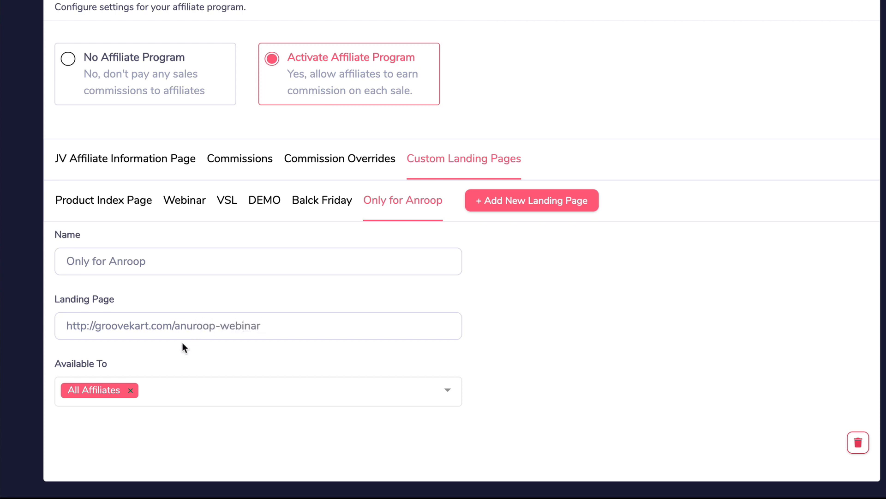
Step: Restrict the affiliate-specific webinar landing page to that affiliate instead of All Affiliates, and save the affiliate settings
{"action": "left_click", "coordinate": [446, 391]}
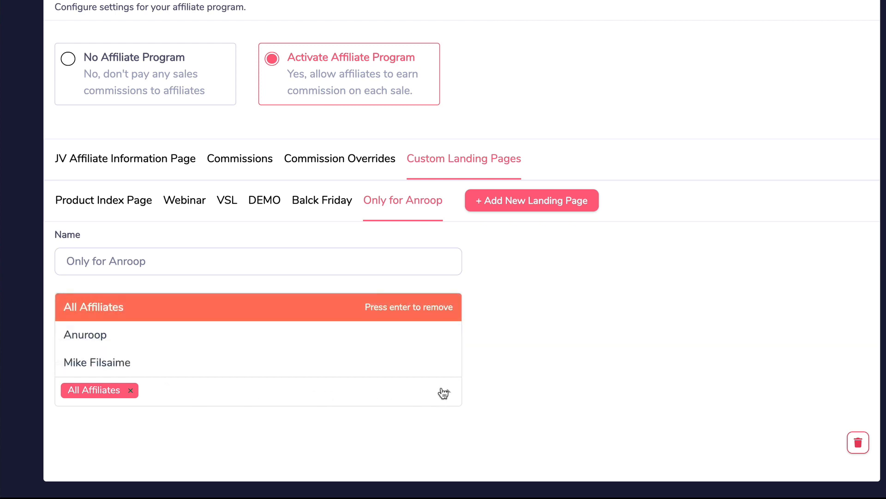
{"action": "left_click", "coordinate": [122, 345]}
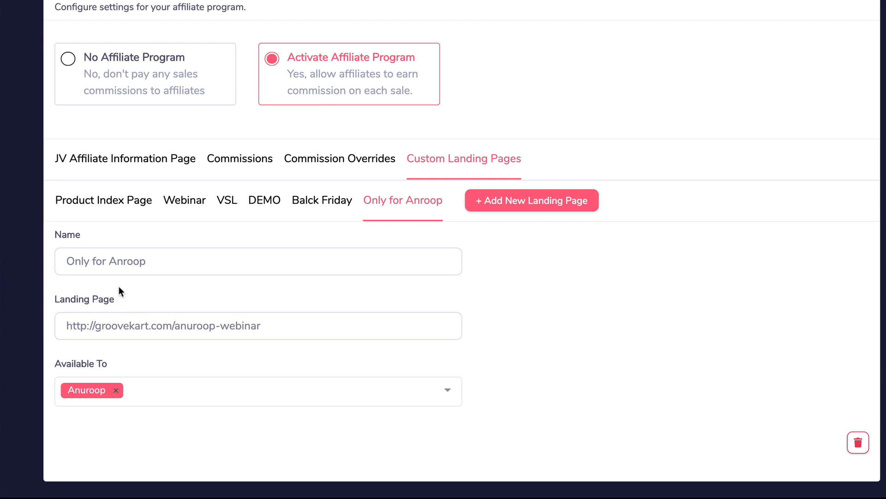
{"action": "left_click", "coordinate": [153, 262]}
{"action": "scroll", "coordinate": [540, 320], "scroll_direction": "up", "scroll_amount": 1}
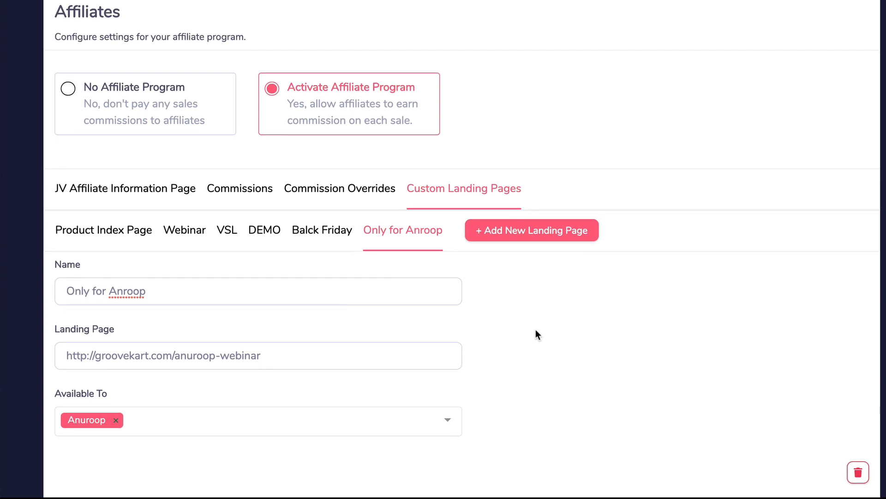
{"action": "scroll", "coordinate": [537, 333], "scroll_direction": "up", "scroll_amount": 4}
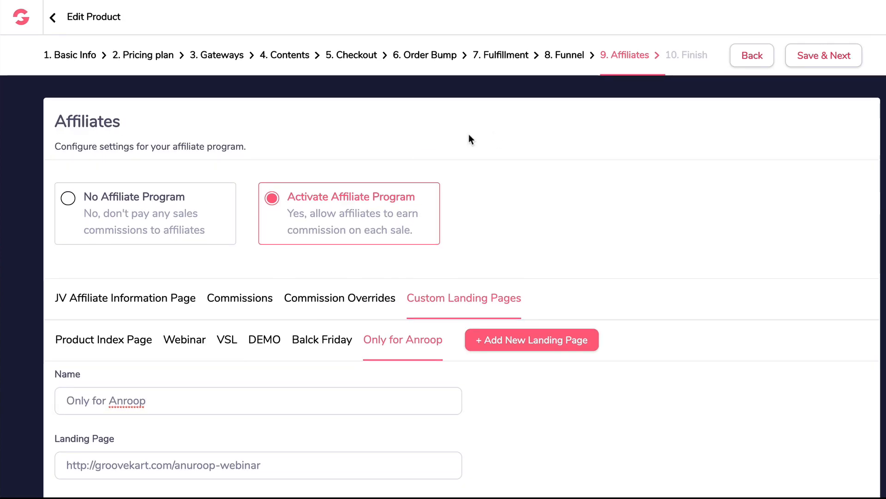
{"action": "left_click", "coordinate": [819, 56]}
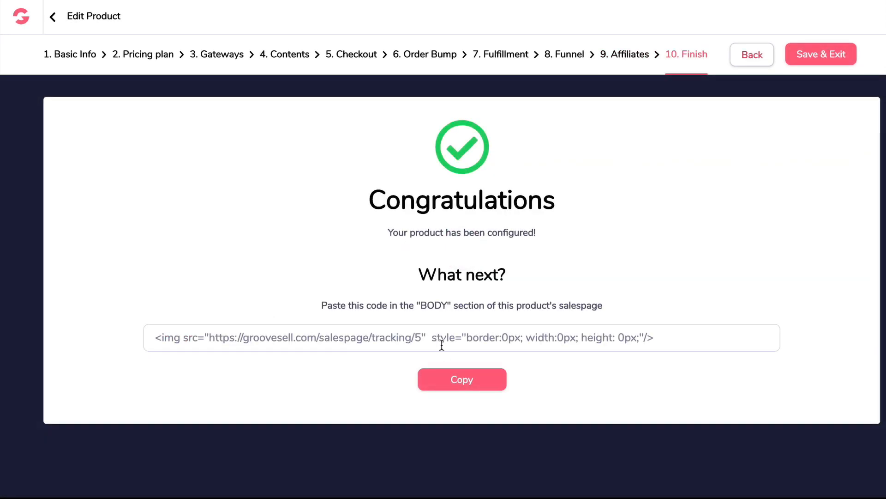
Step: Copy the tracking code for the product's salespage, then save and exit the product setup
{"action": "left_click", "coordinate": [449, 380]}
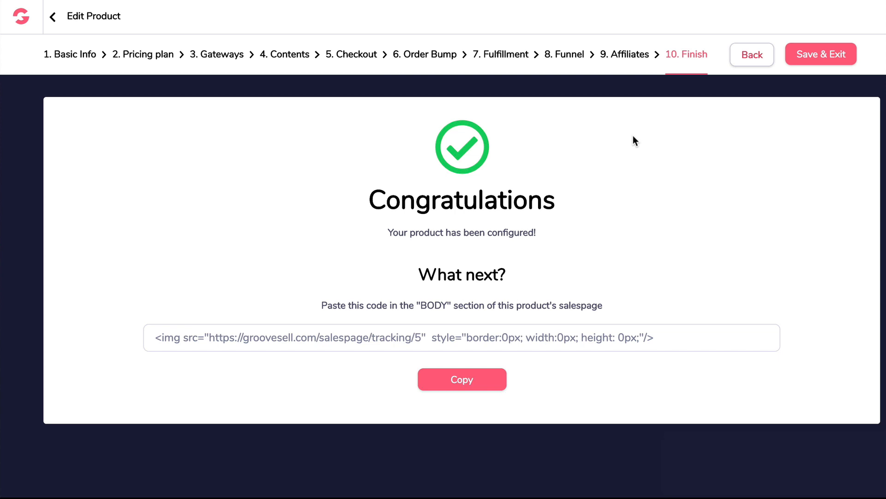
{"action": "left_click", "coordinate": [628, 337]}
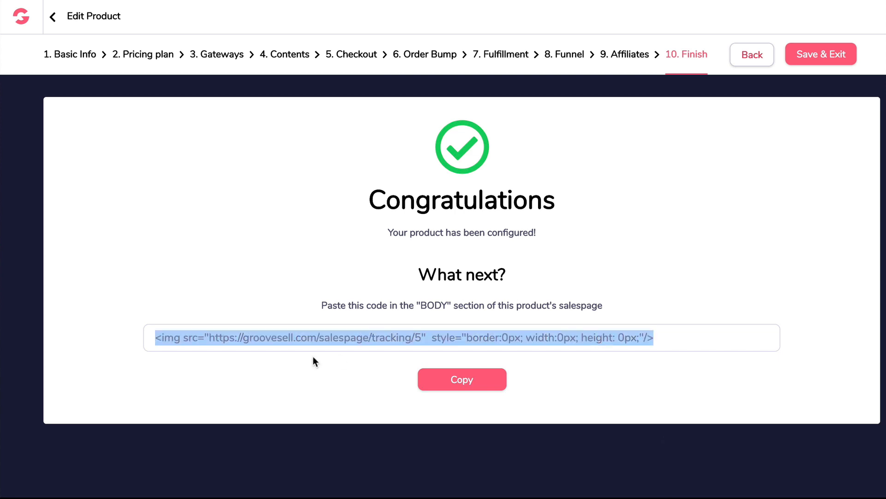
{"action": "left_click", "coordinate": [474, 343]}
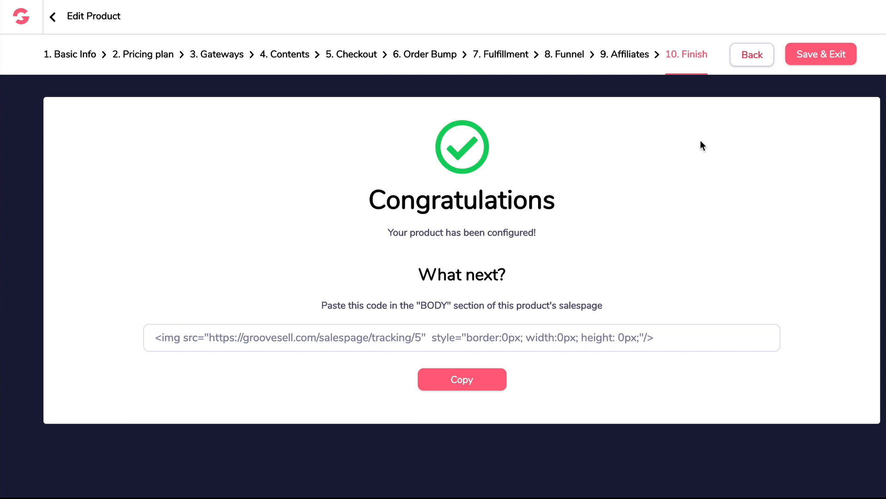
{"action": "left_click", "coordinate": [802, 56]}
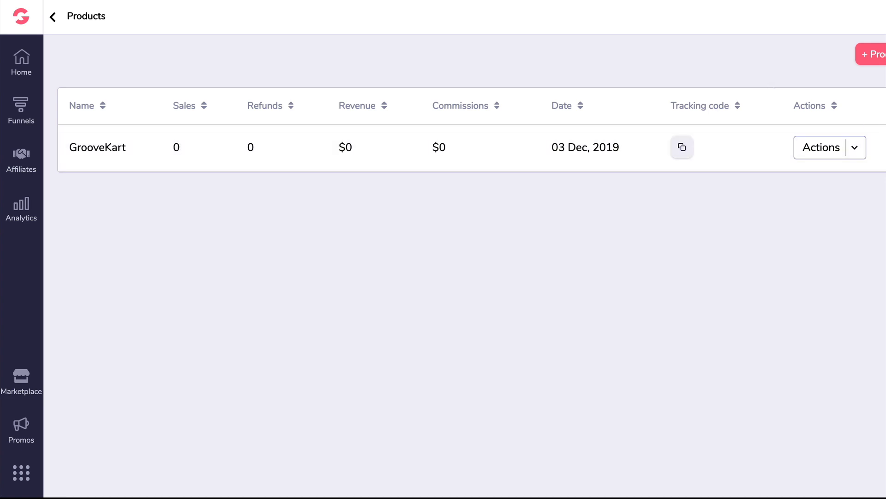
{"action": "left_click_drag", "start_coordinate": [885, 134], "coordinate": [885, 134]}
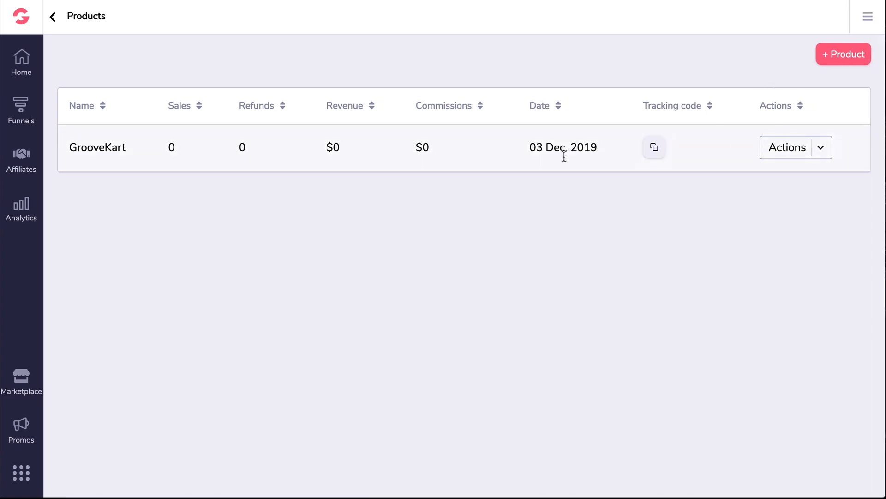
{"action": "left_click", "coordinate": [843, 59]}
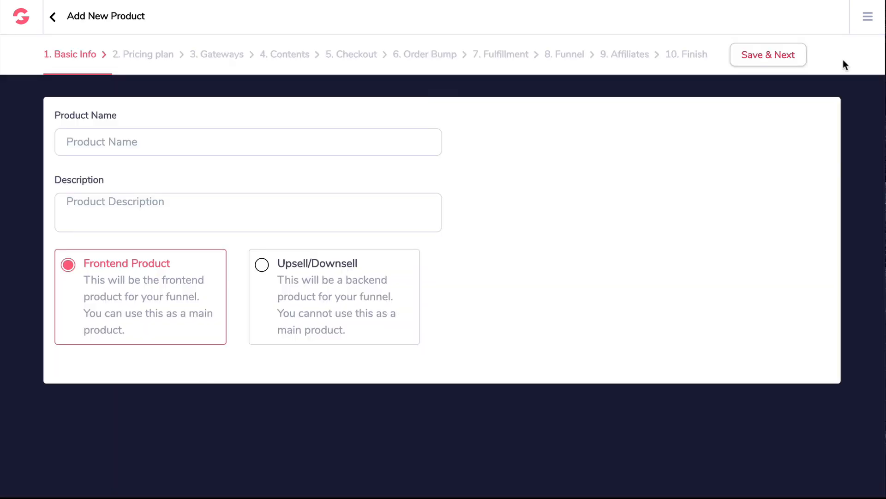
{"action": "left_click", "coordinate": [261, 268]}
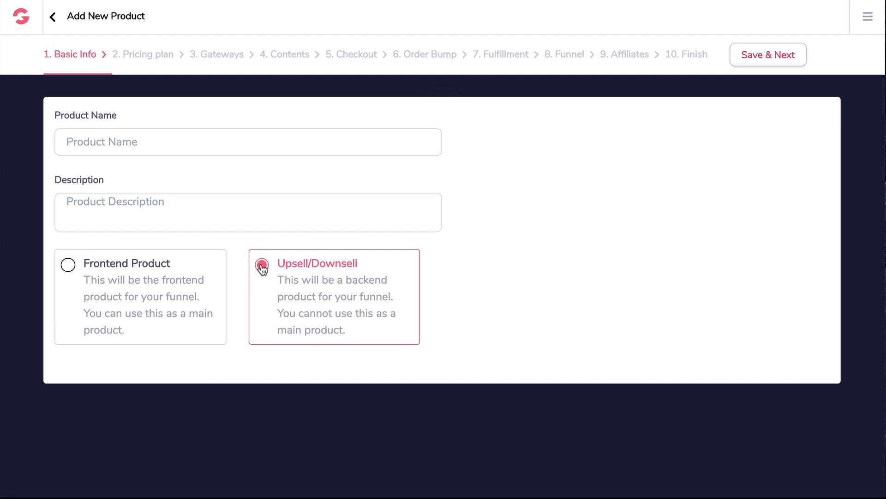
{"action": "left_click", "coordinate": [53, 17]}
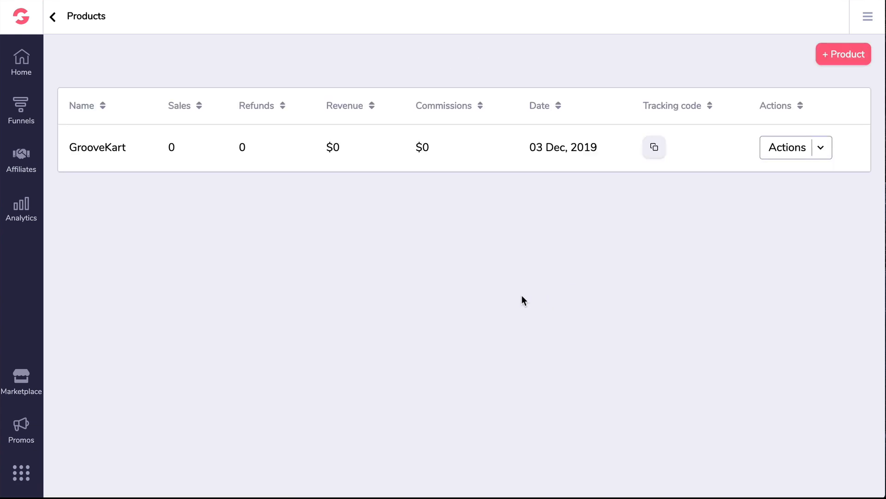